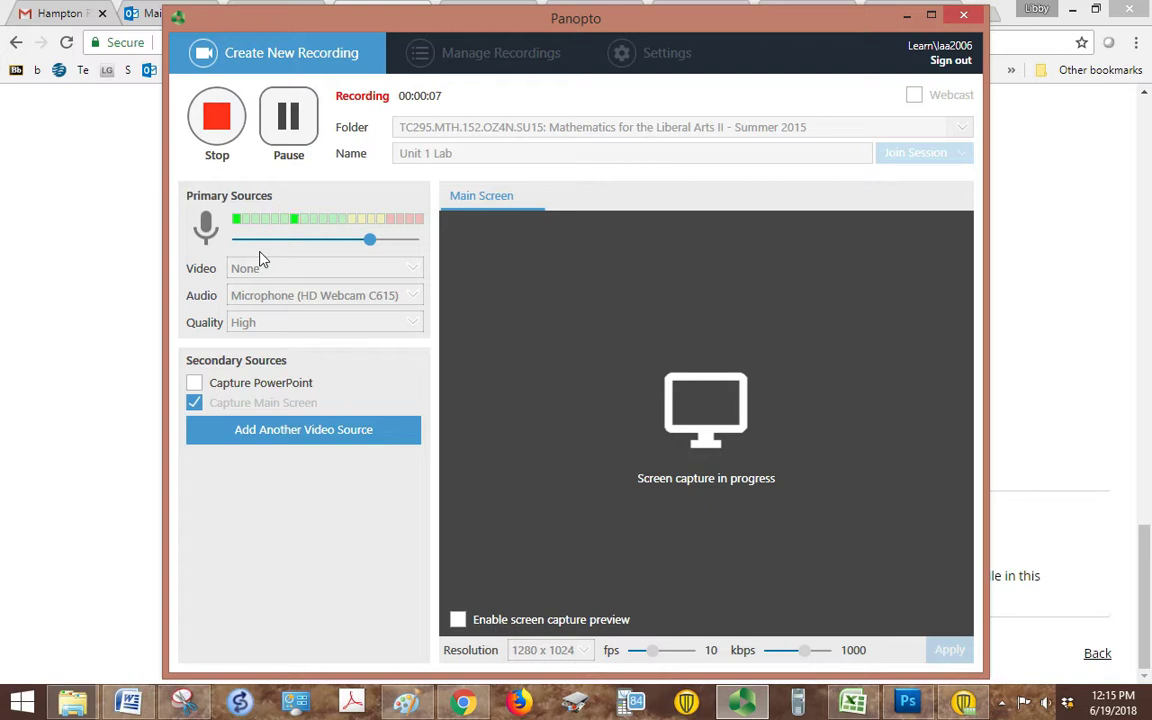
Download SC1-Data.xlsx from the 1.6 Scored Assessment page and open it in Excel.
left_click(905, 18)
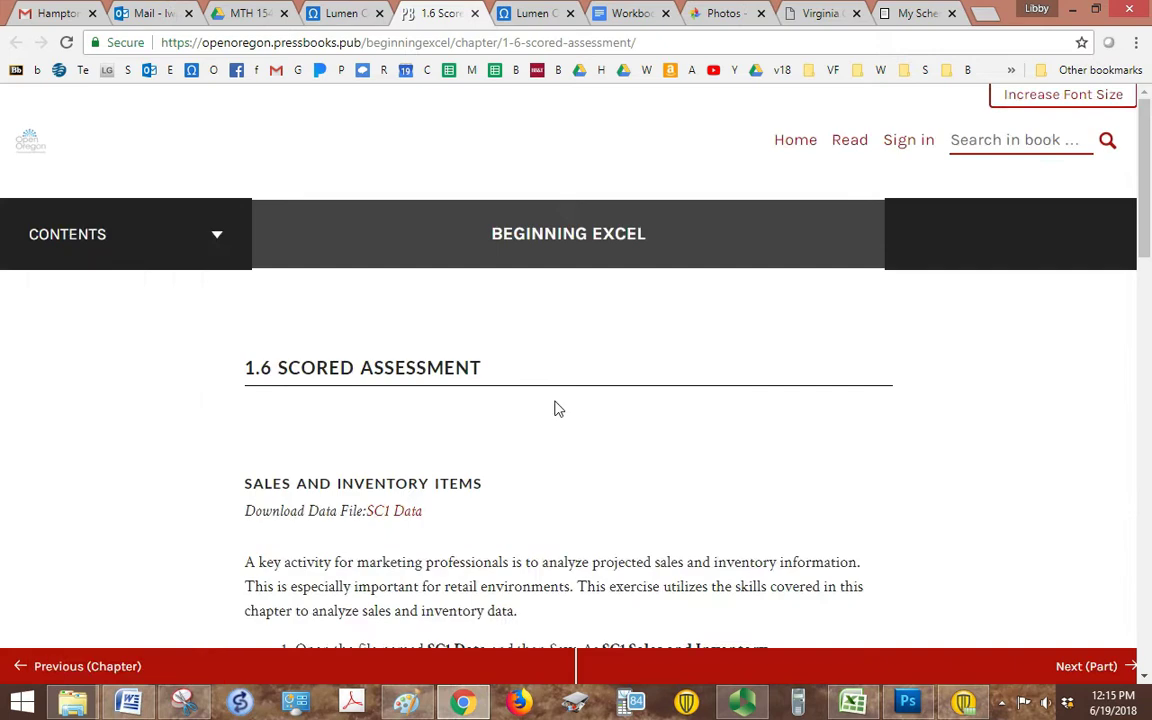
left_click(399, 520)
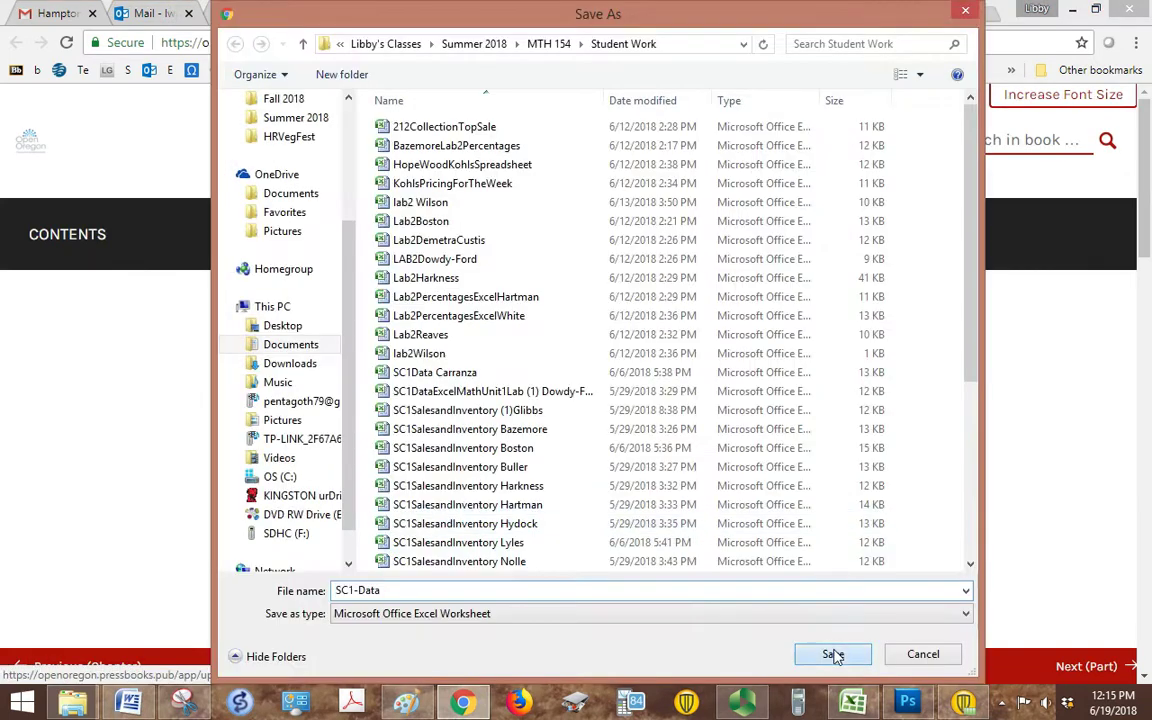
left_click(833, 653)
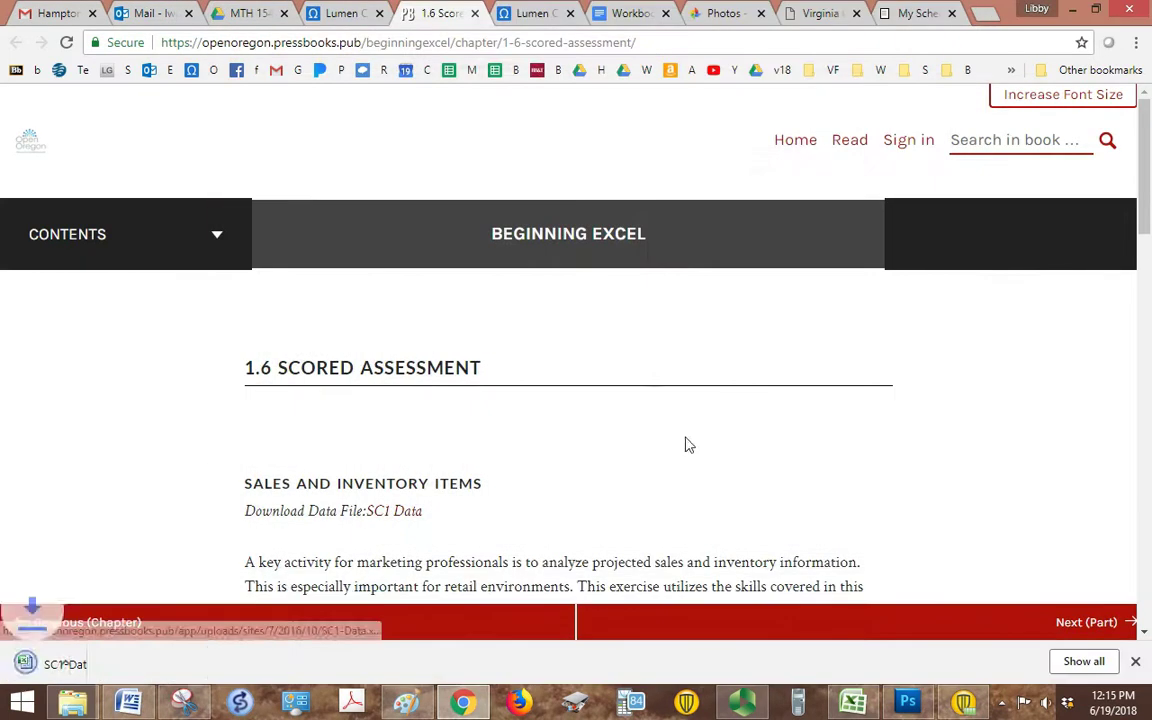
left_click(20, 663)
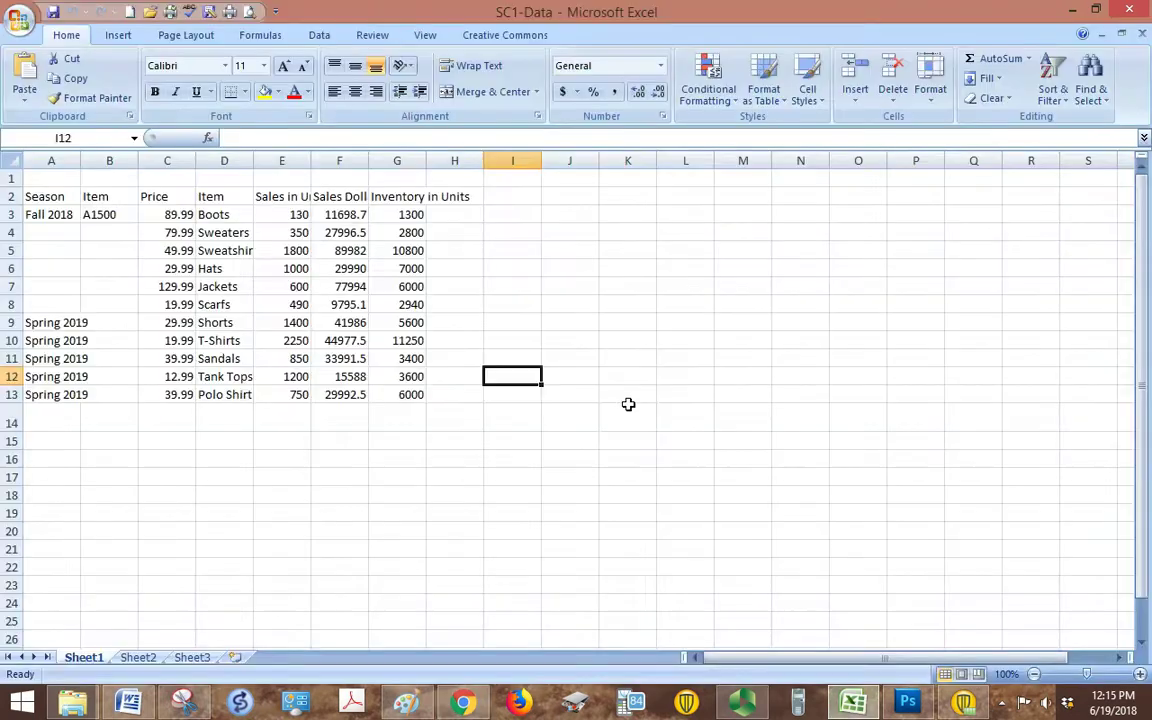
Place the SC1-Data workbook beside the browser, scrolled to the numbered instruction list.
scroll(628, 404, "down", 2)
scroll(628, 404, "up", 2)
left_click(1096, 10)
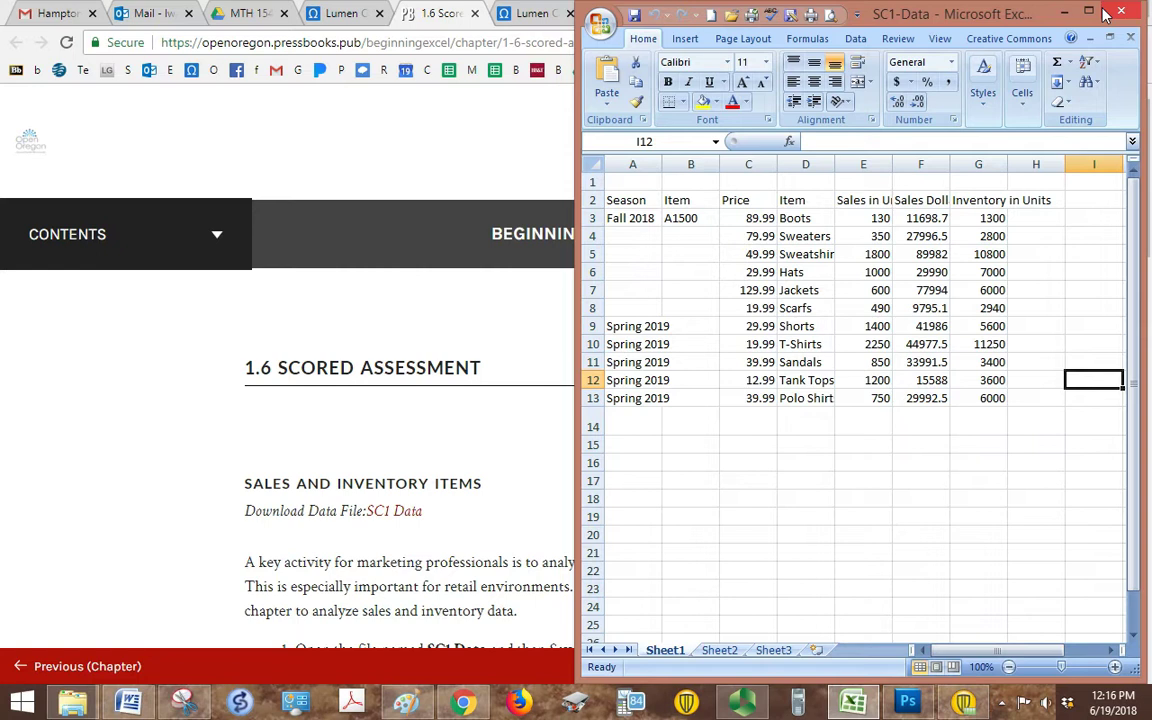
left_click(505, 120)
left_click(1096, 8)
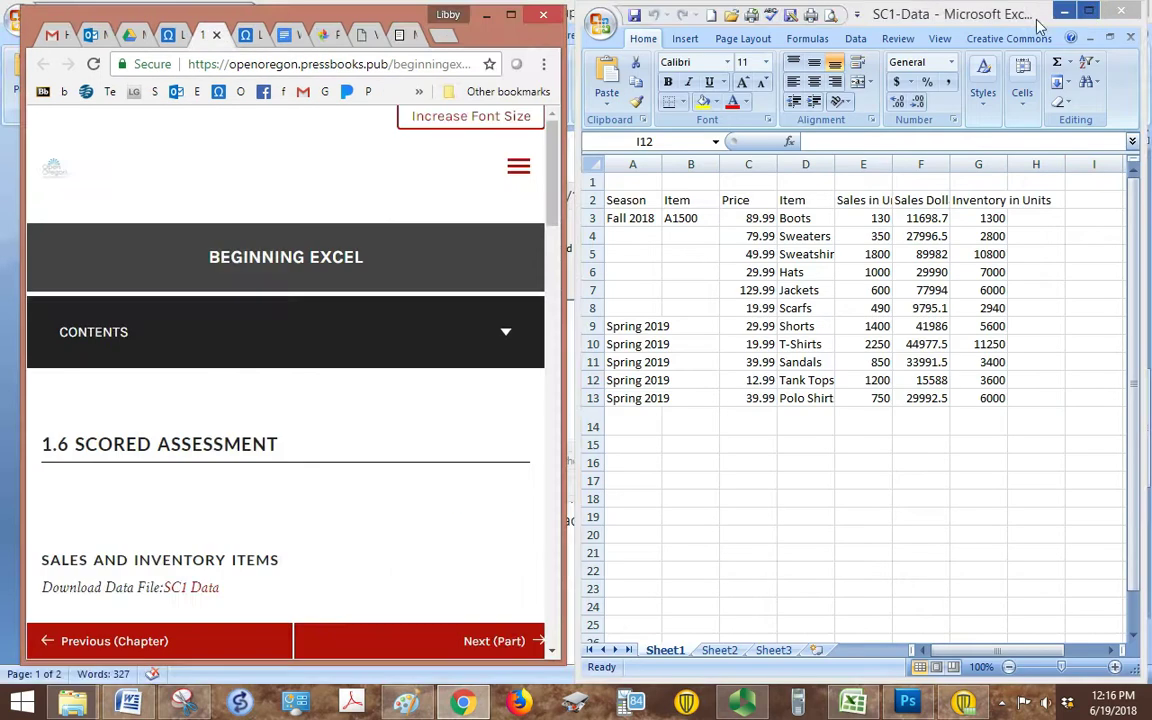
scroll(353, 348, "down", 9)
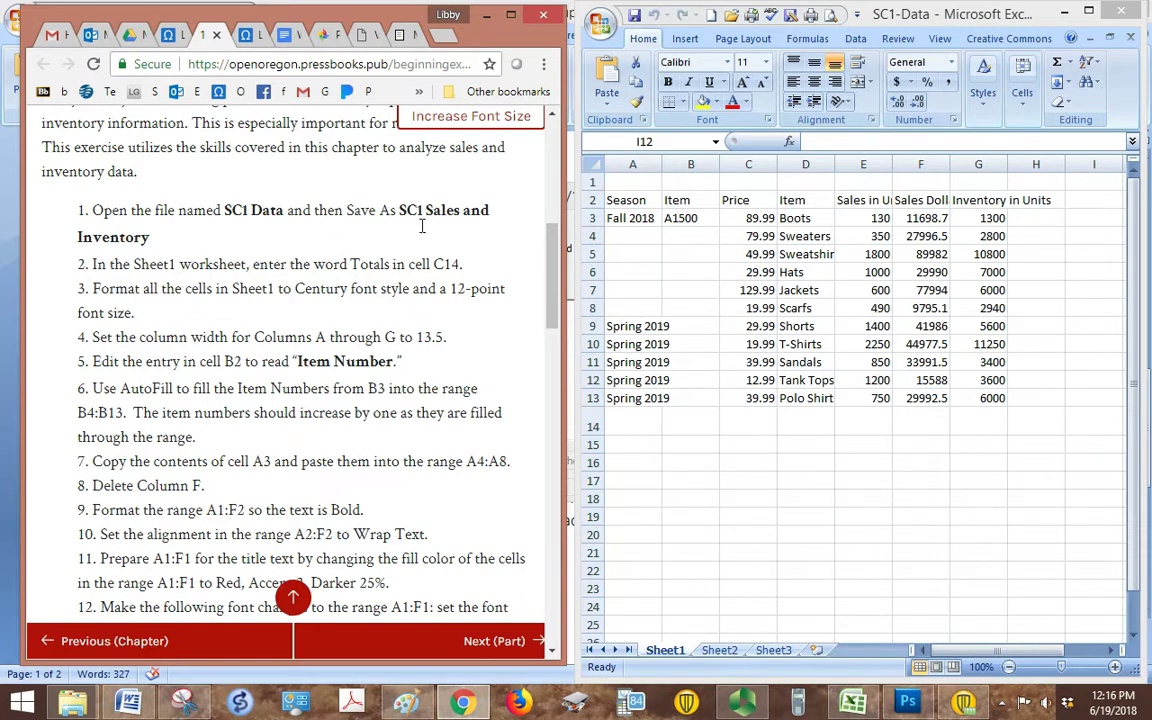
Save the workbook as 'SC1 Sales and Inventory' followed by the student's surname.
left_click(790, 18)
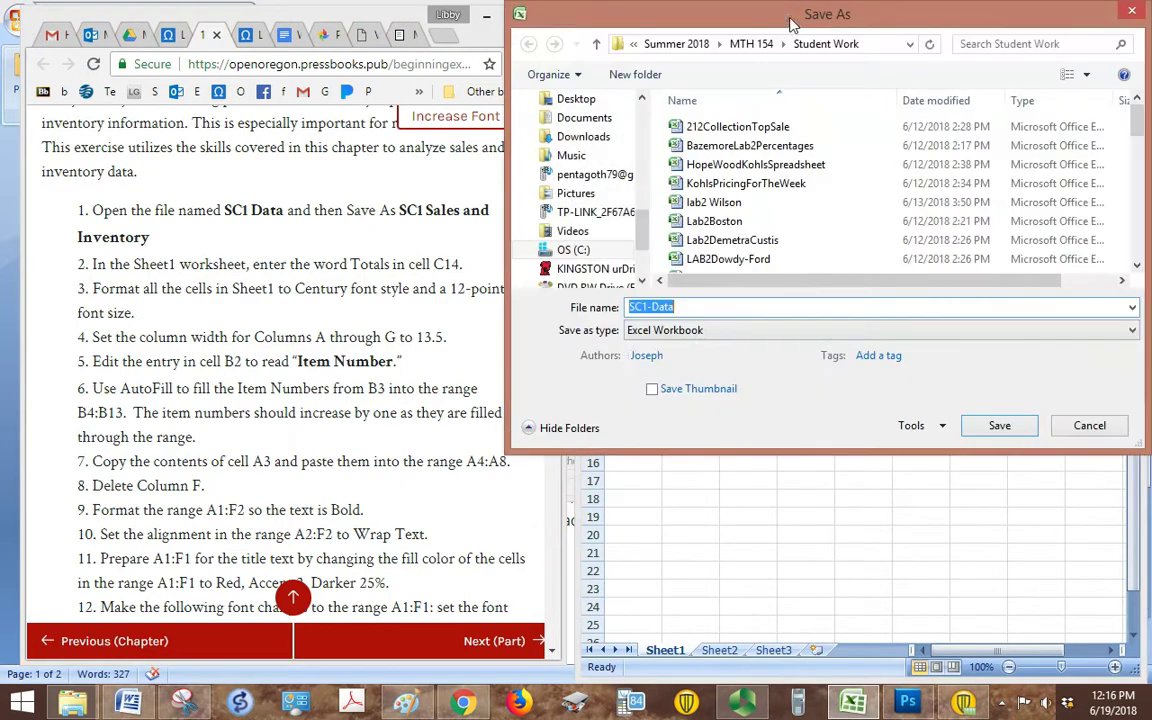
type("S")
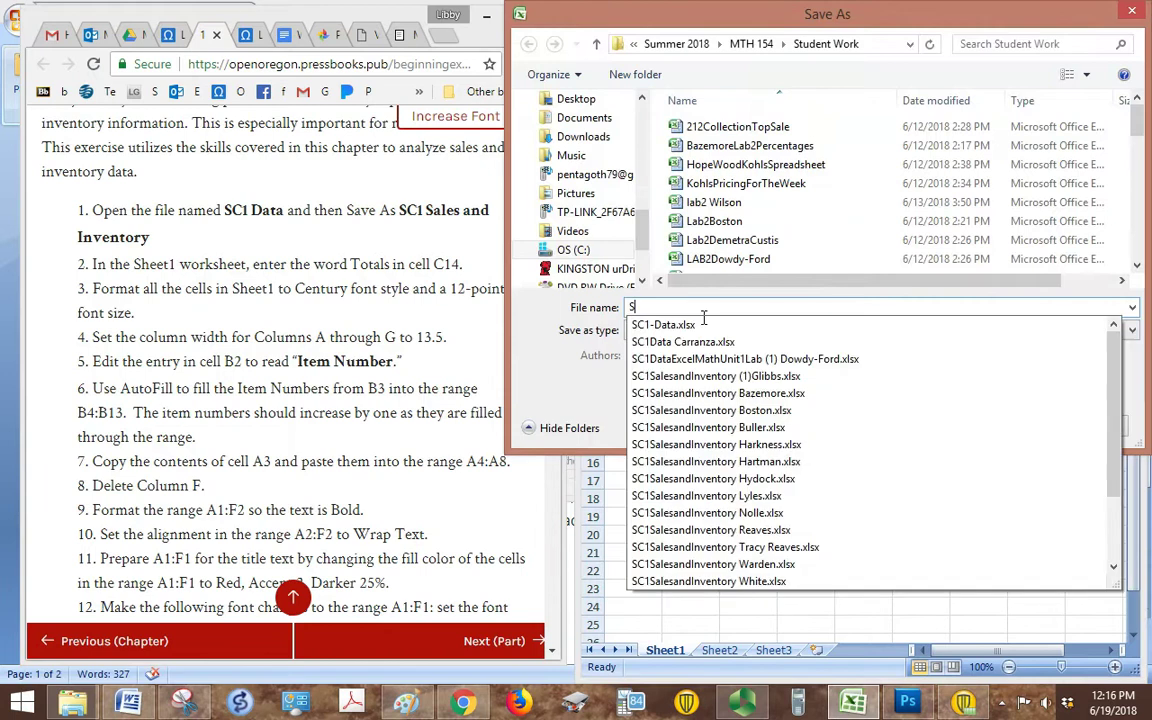
type("C1 Sales and")
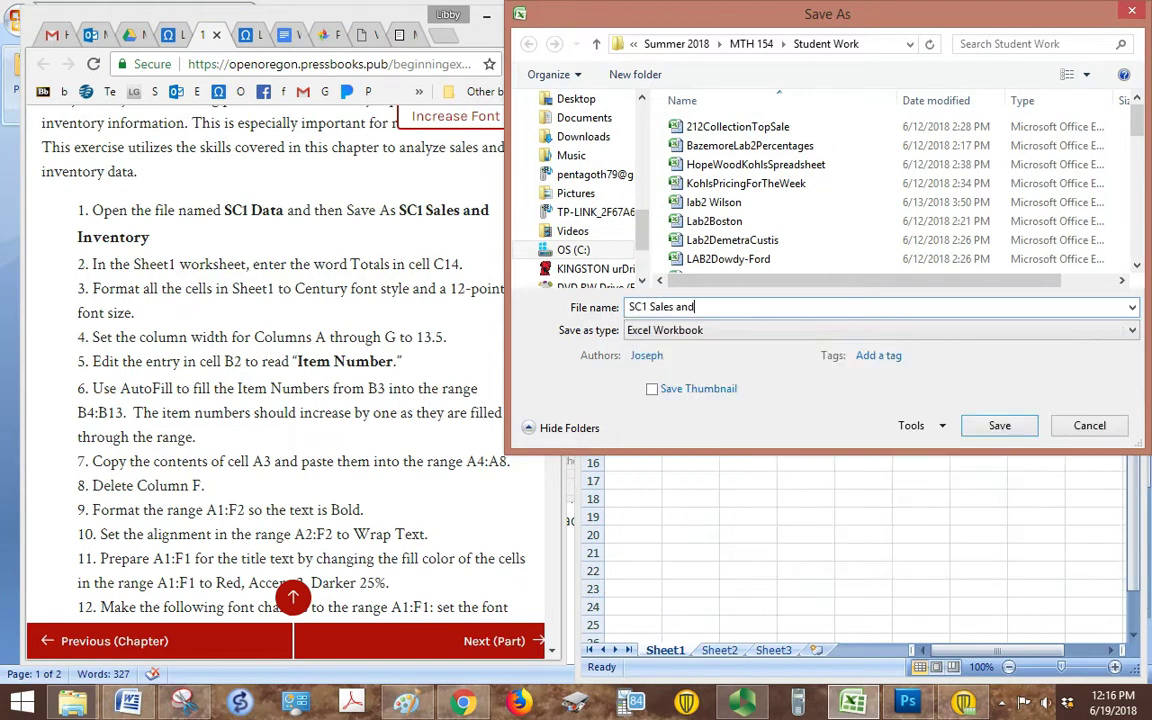
type(" Inventory Watts")
key("Return")
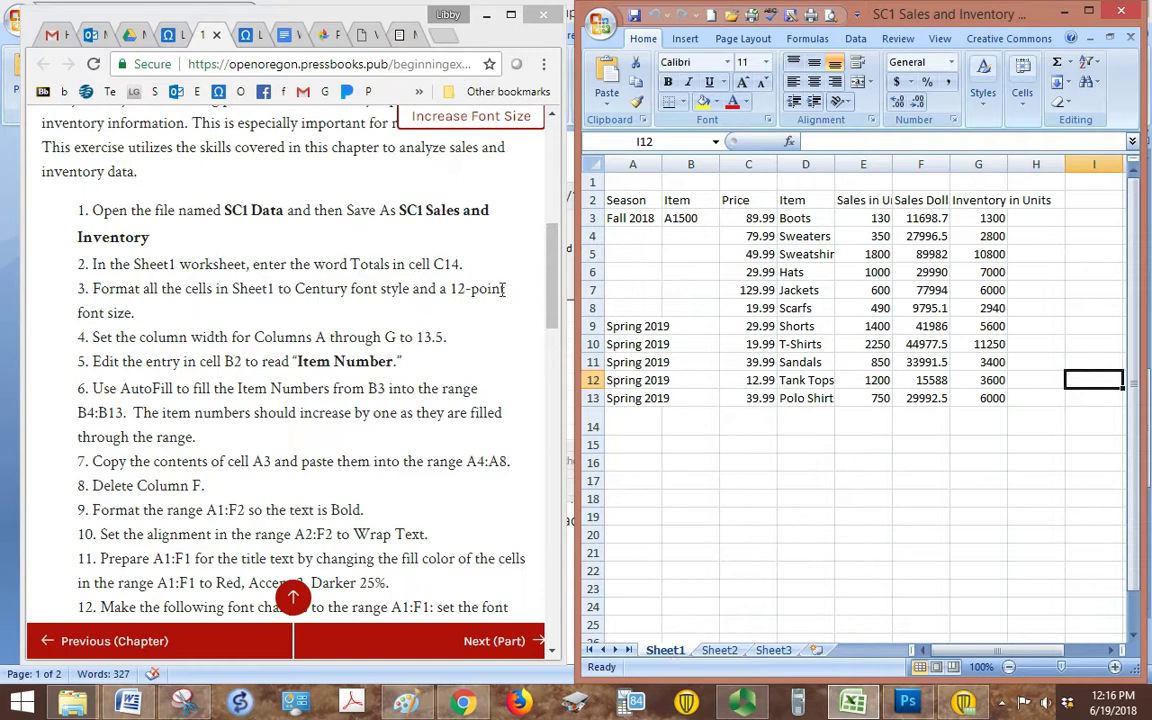
Enter the label 'Totals' in cell C14.
left_click(743, 422)
type("Total")
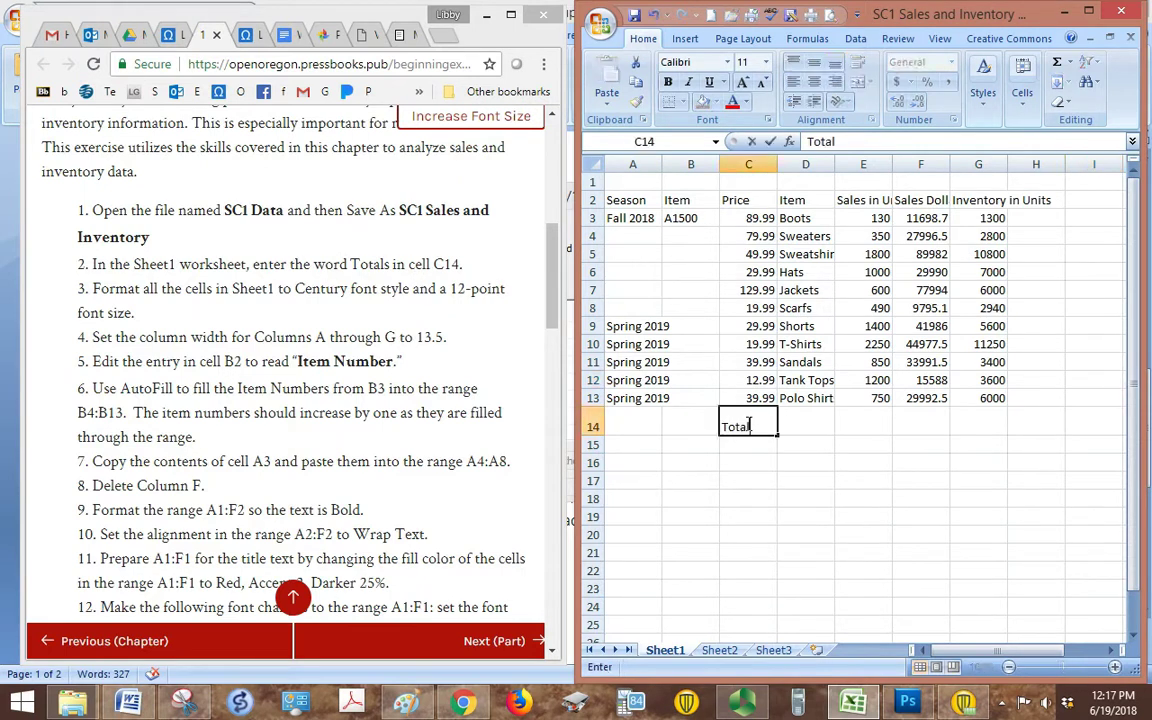
type("s")
key("Tab")
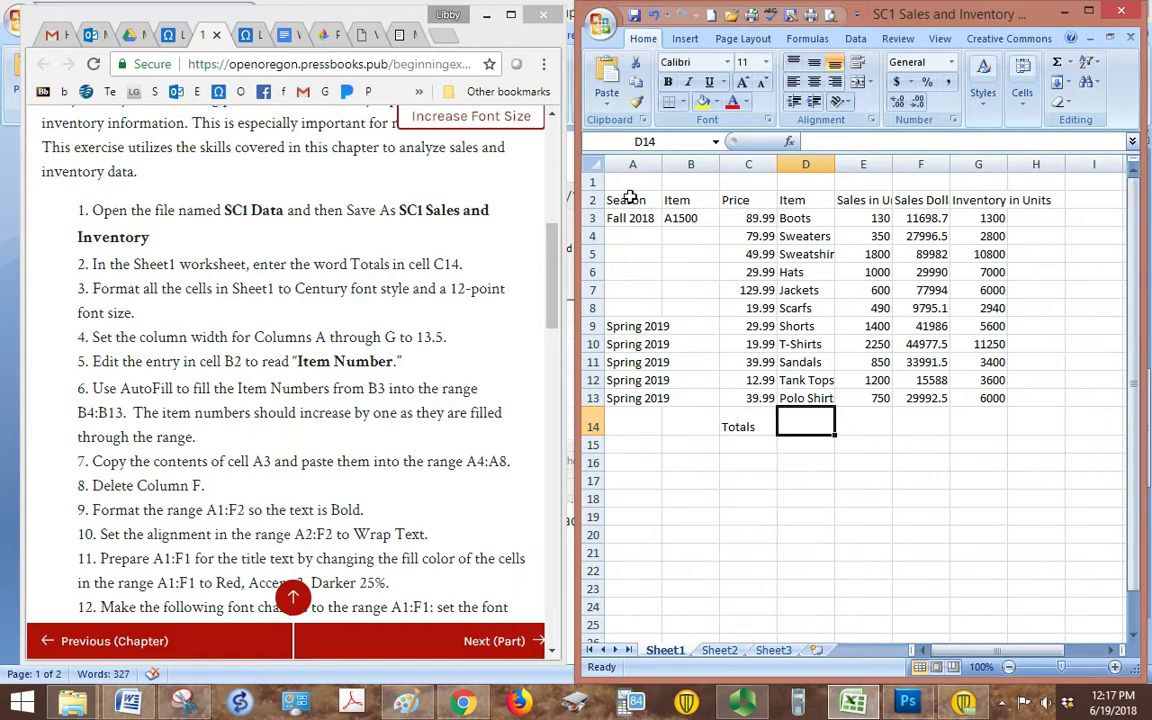
Format the range A1:H15 in 12-point Century font.
left_click_drag(630, 183, 1042, 447)
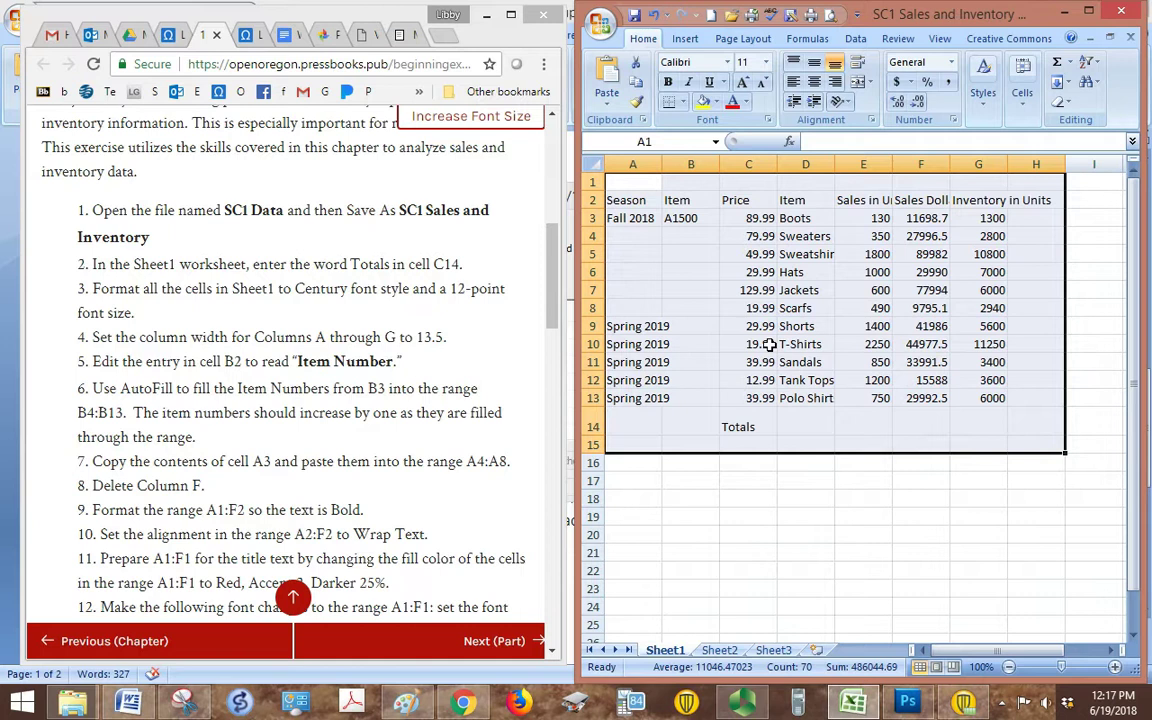
left_click(727, 63)
scroll(718, 250, "down", 4)
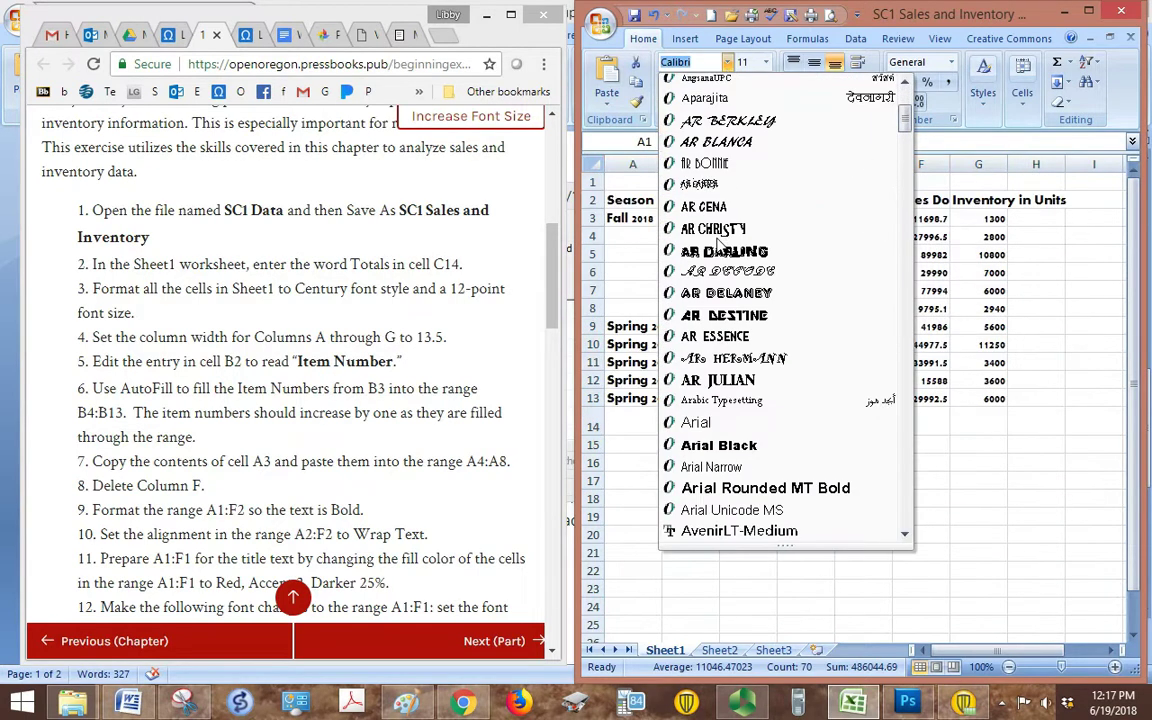
scroll(718, 245, "down", 15)
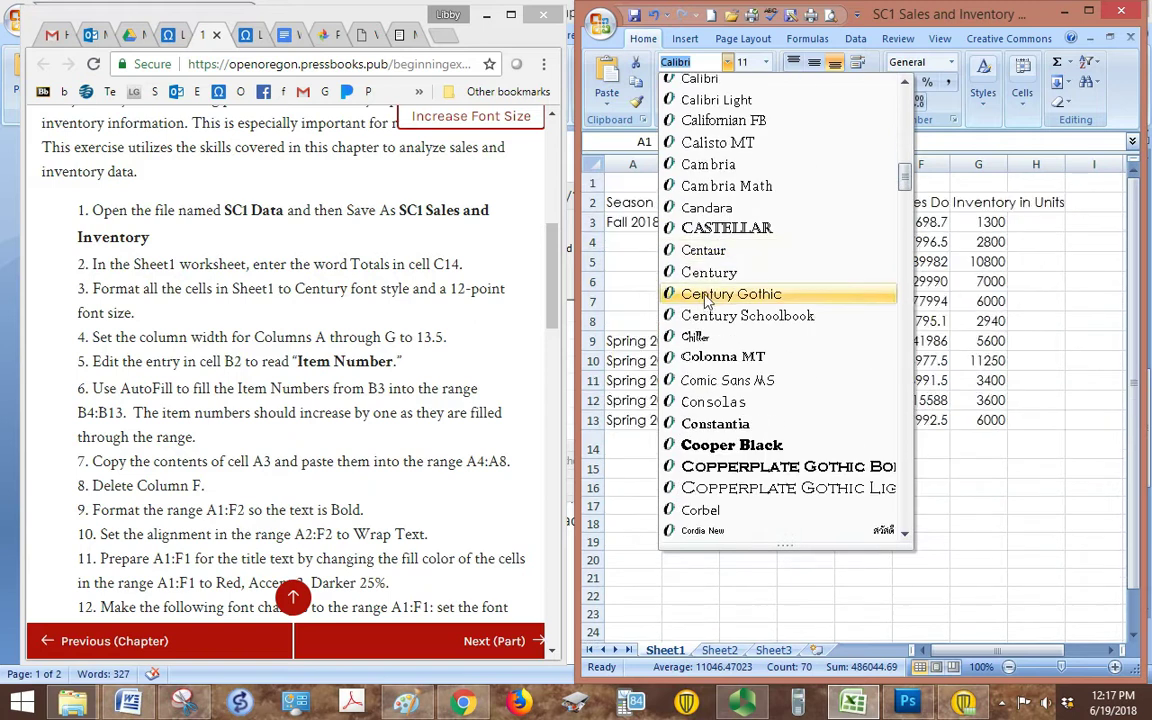
left_click(710, 273)
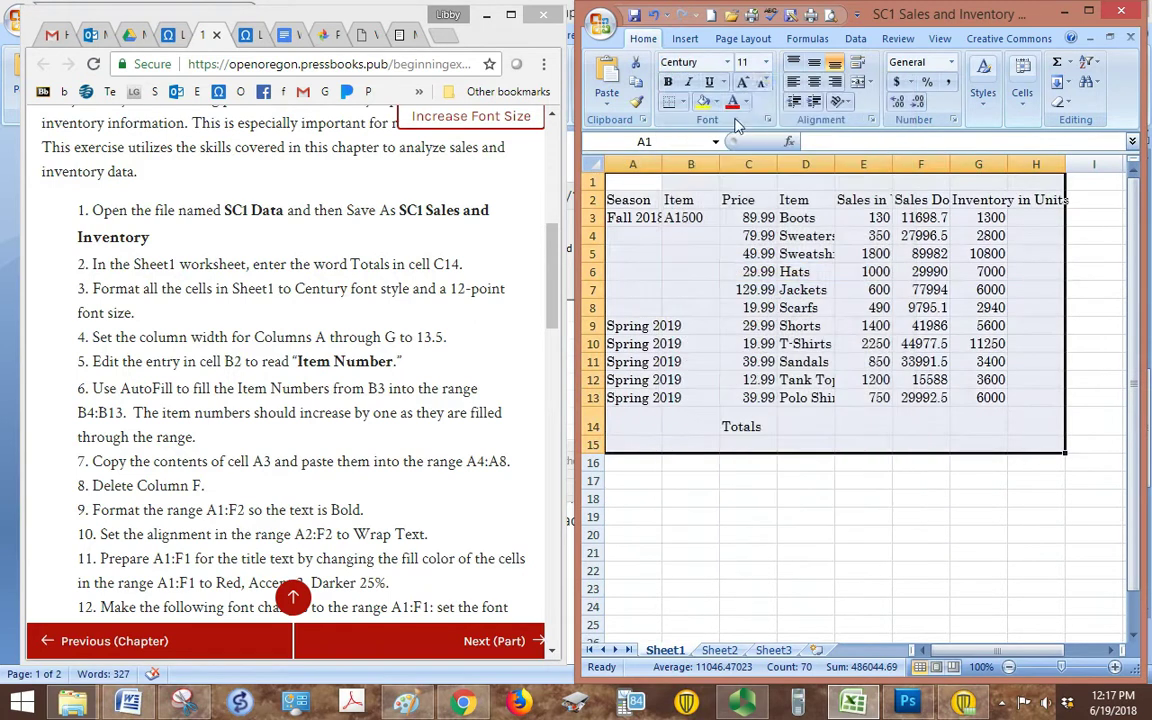
left_click(765, 63)
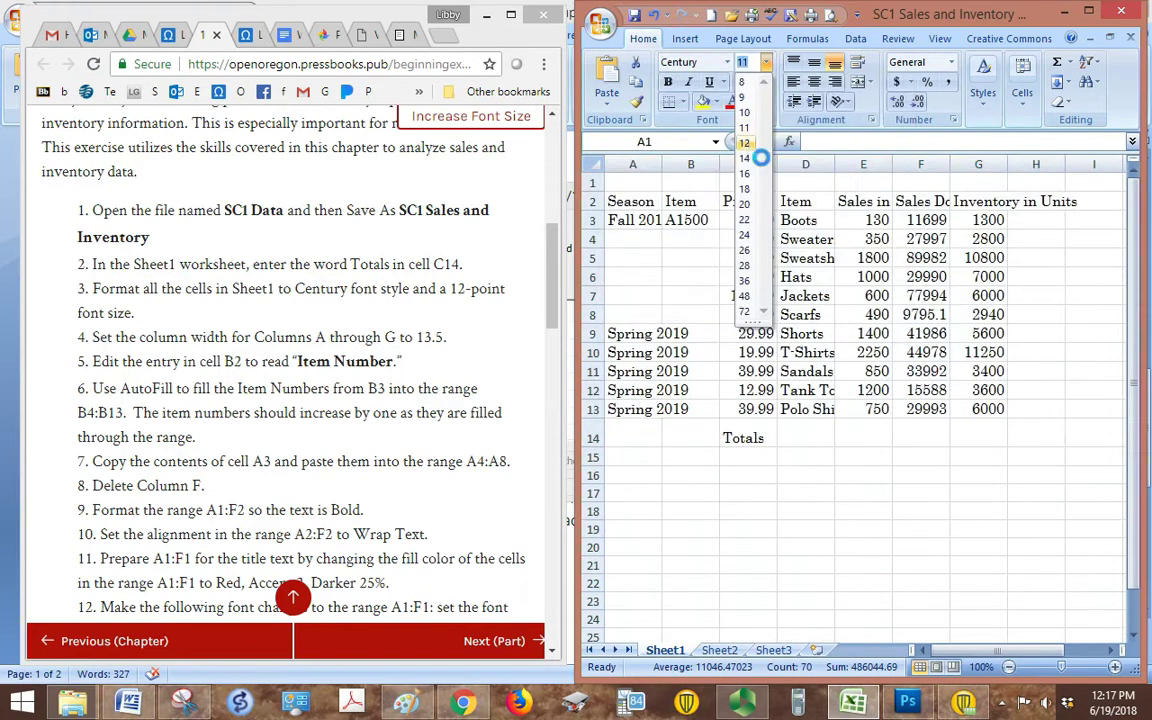
left_click(745, 144)
left_click(748, 352)
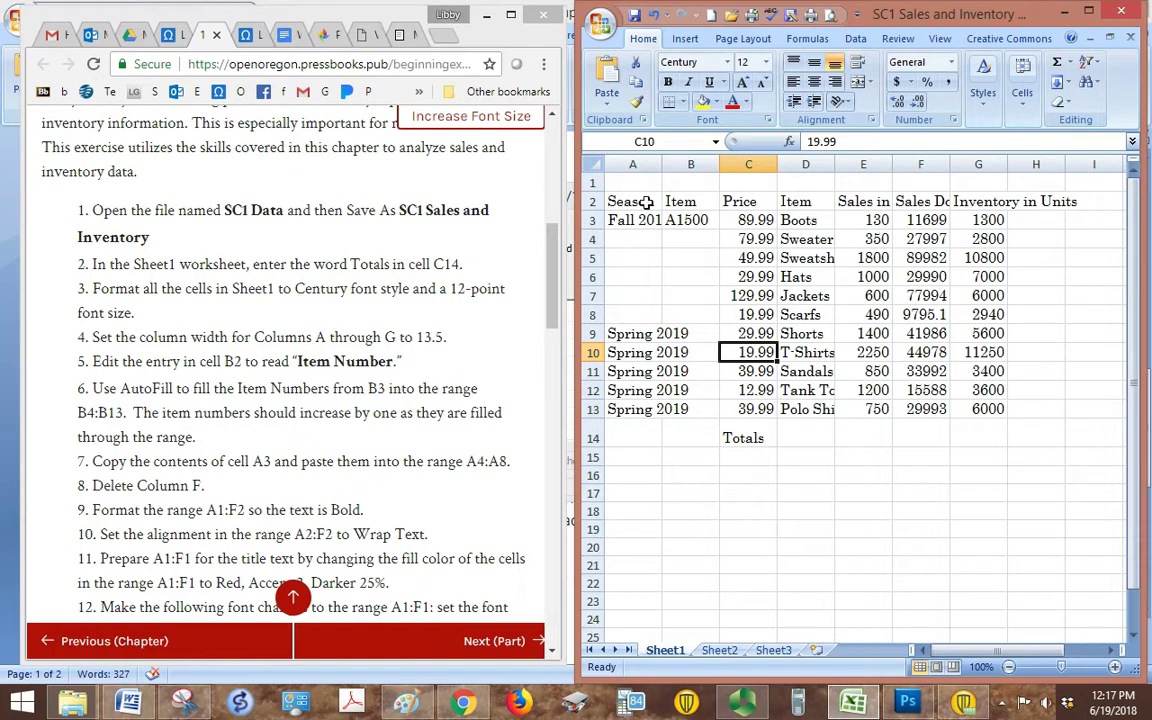
left_click_drag(652, 178, 979, 181)
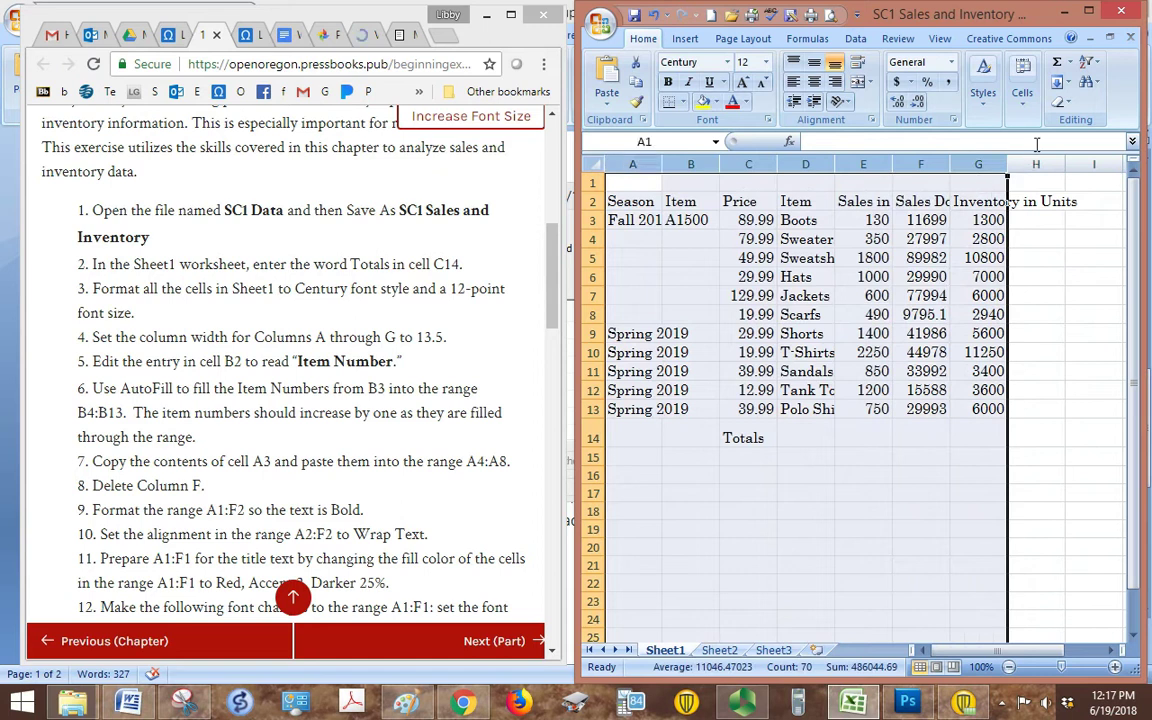
Set the width of columns A through G to 13.5.
left_click(1090, 13)
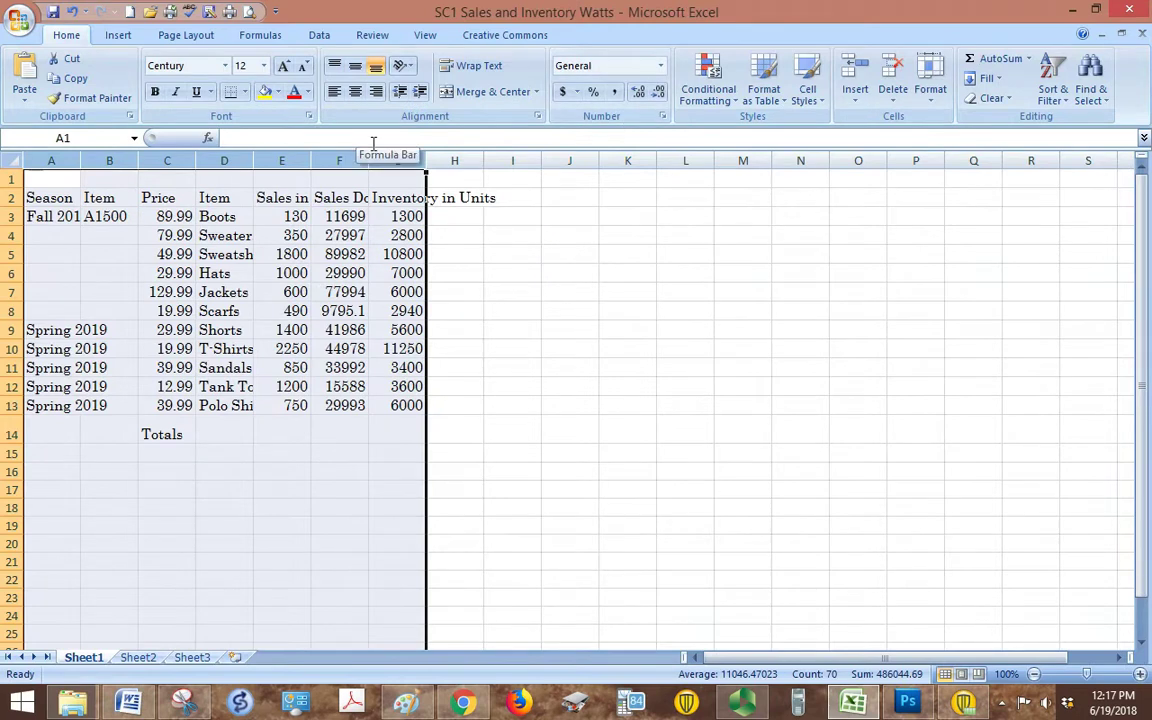
left_click(728, 705)
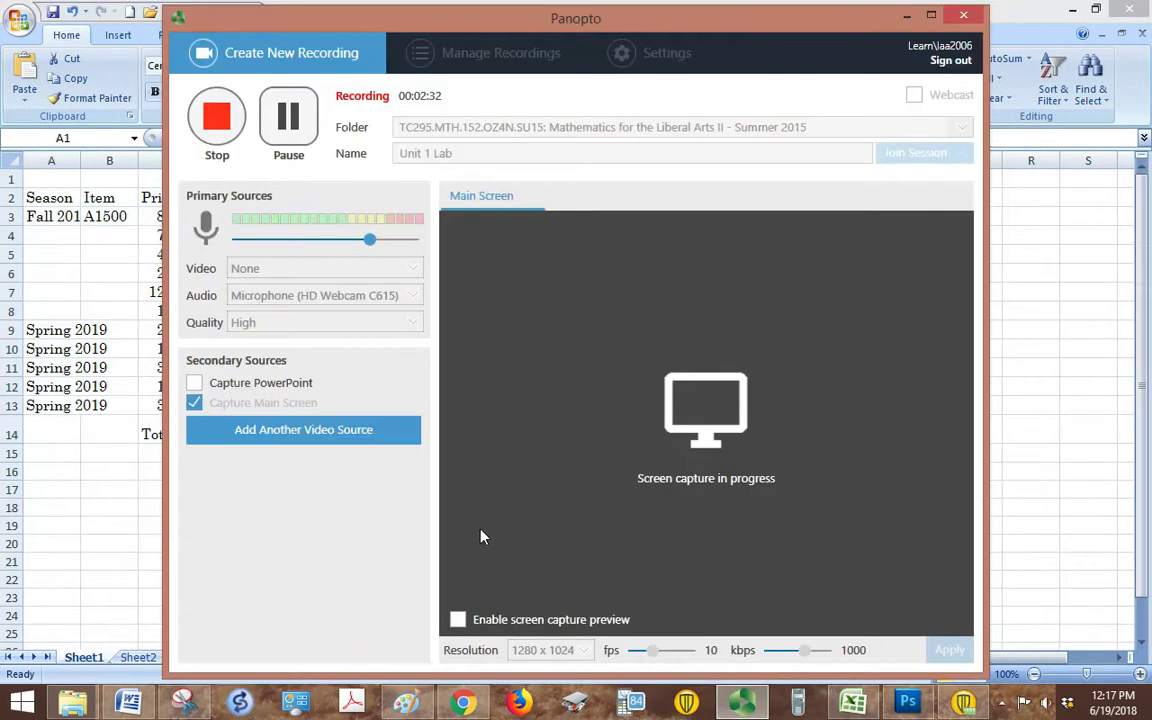
left_click(906, 15)
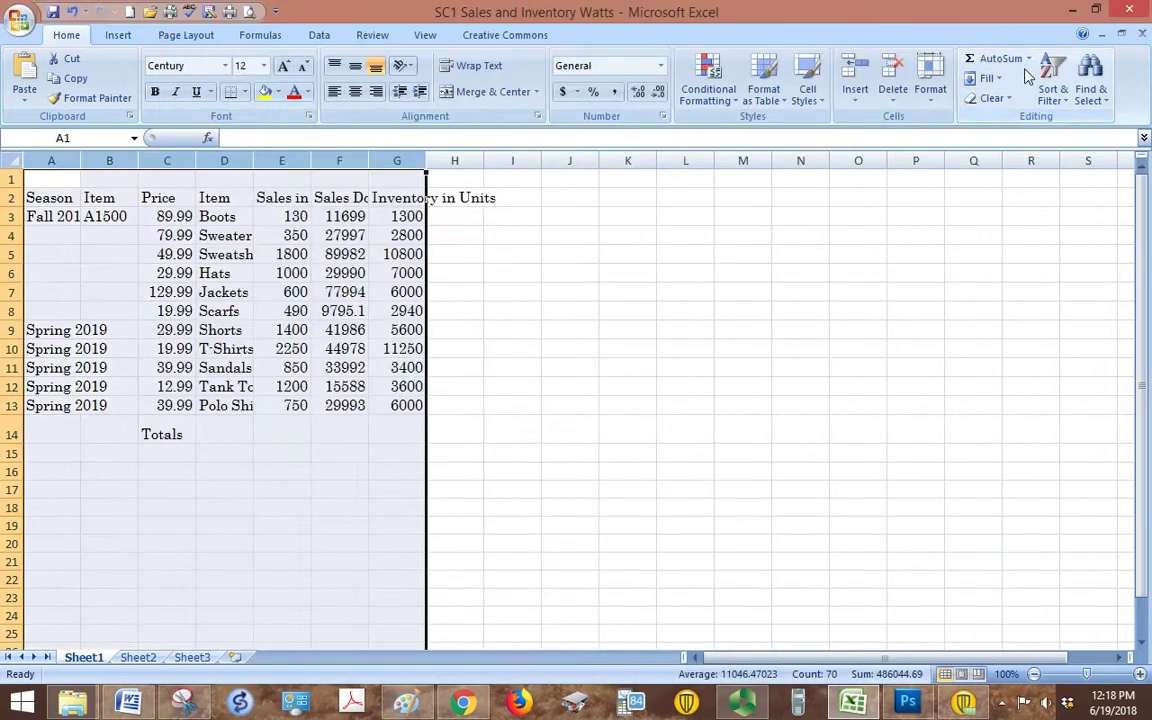
left_click(930, 80)
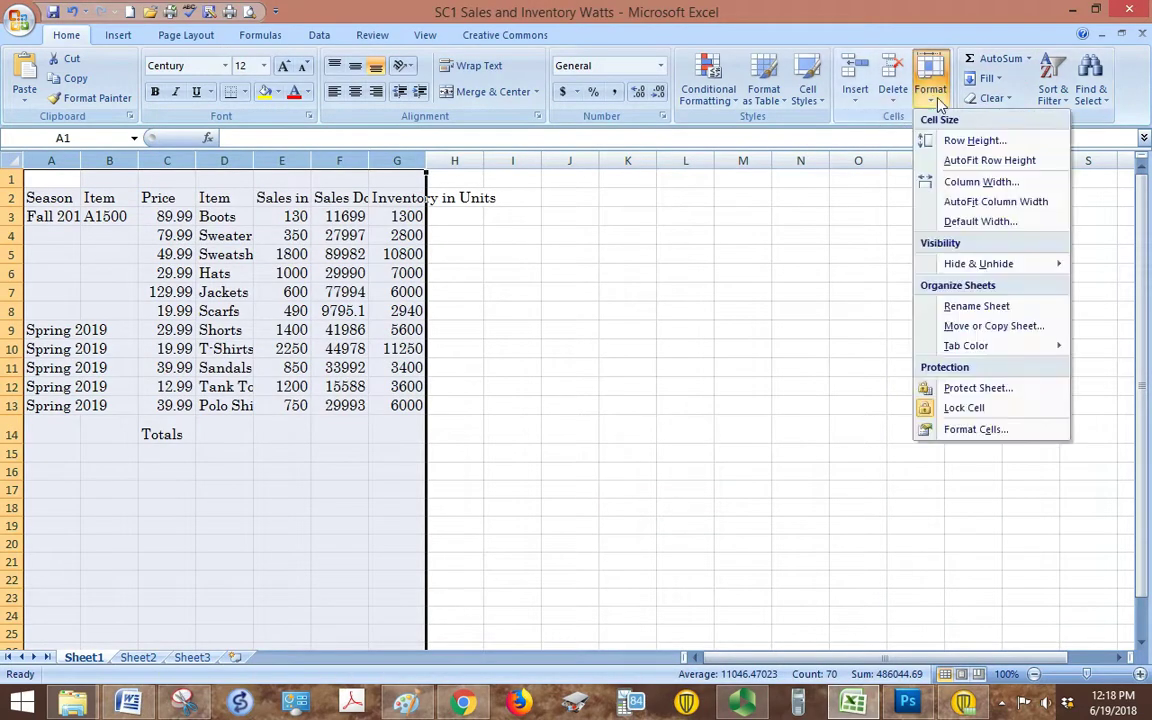
left_click(950, 182)
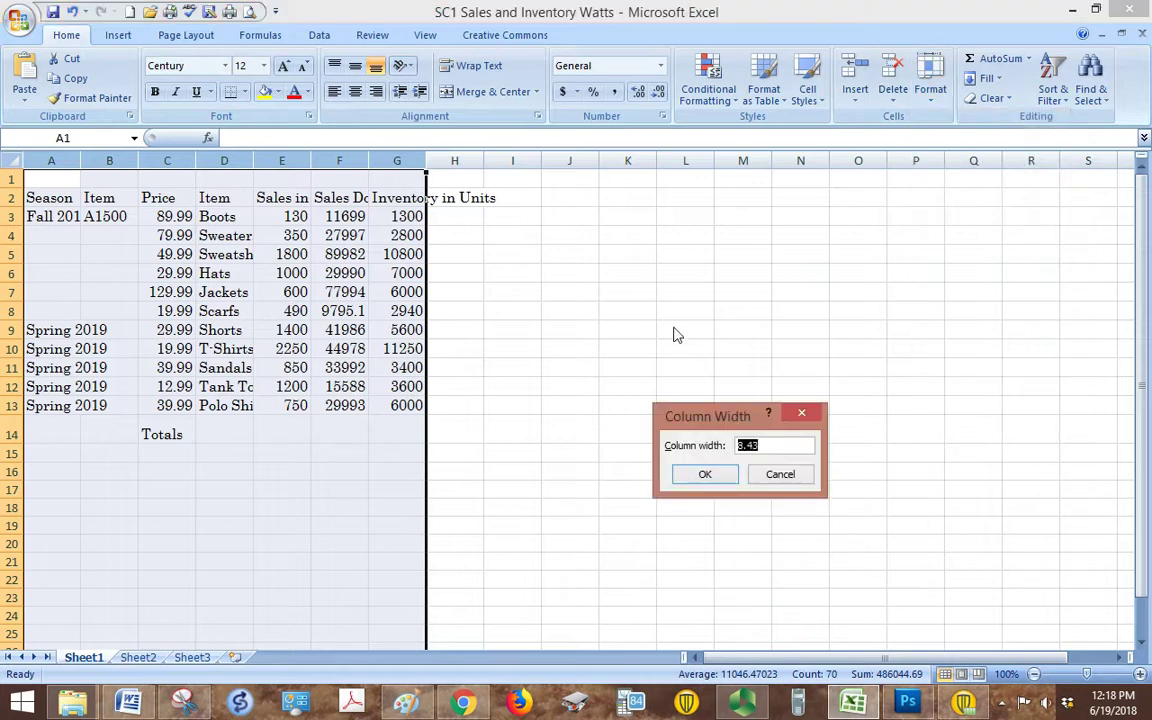
type("13.5")
left_click(705, 475)
left_click(610, 442)
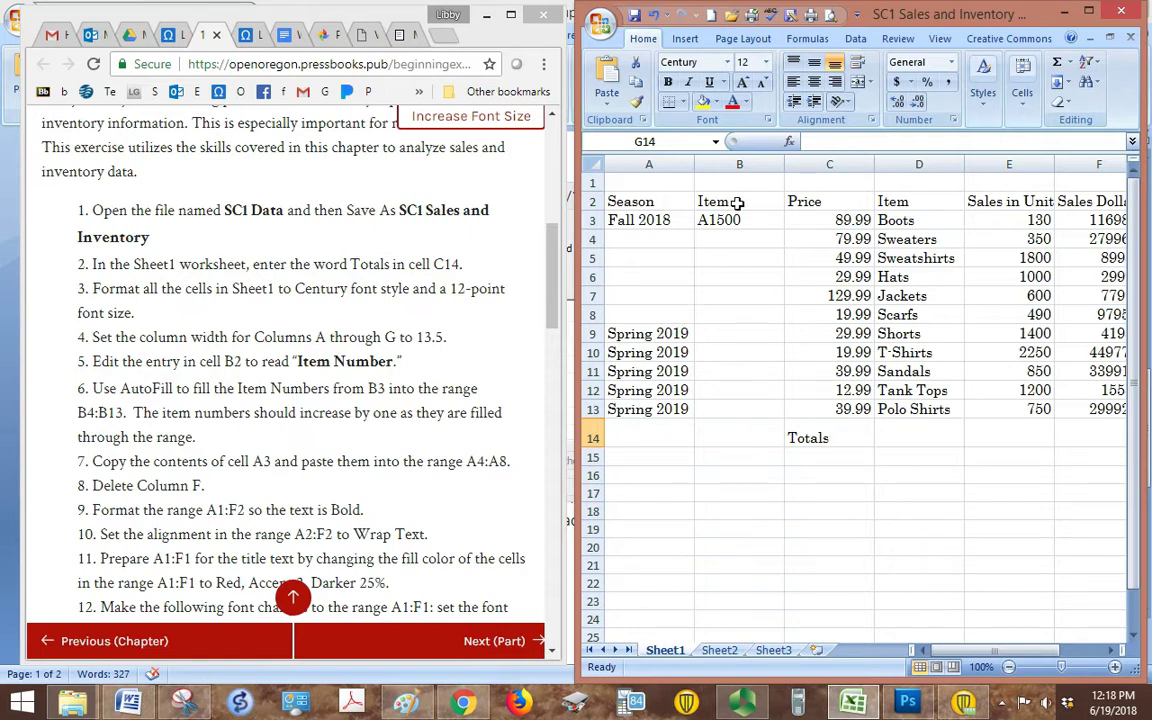
Change B2 to 'Item Number' and autofill item numbers A1501 through A1510 down column B.
left_click(738, 203)
left_click(870, 144)
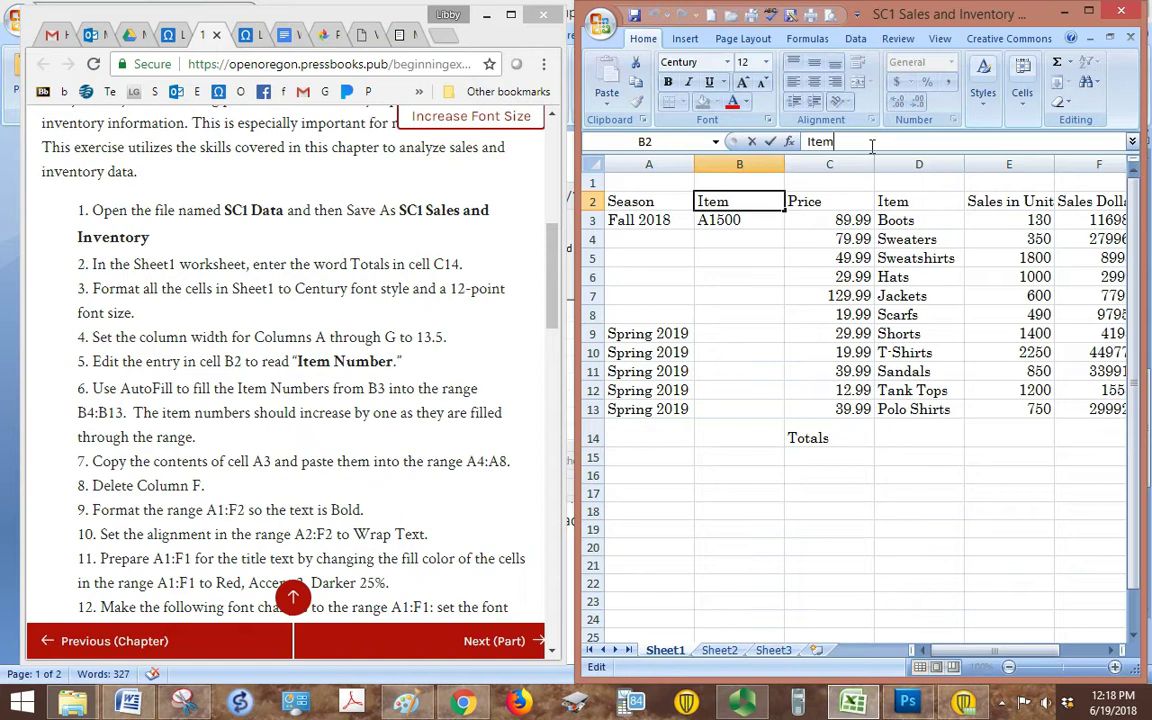
type("Number")
key("Return")
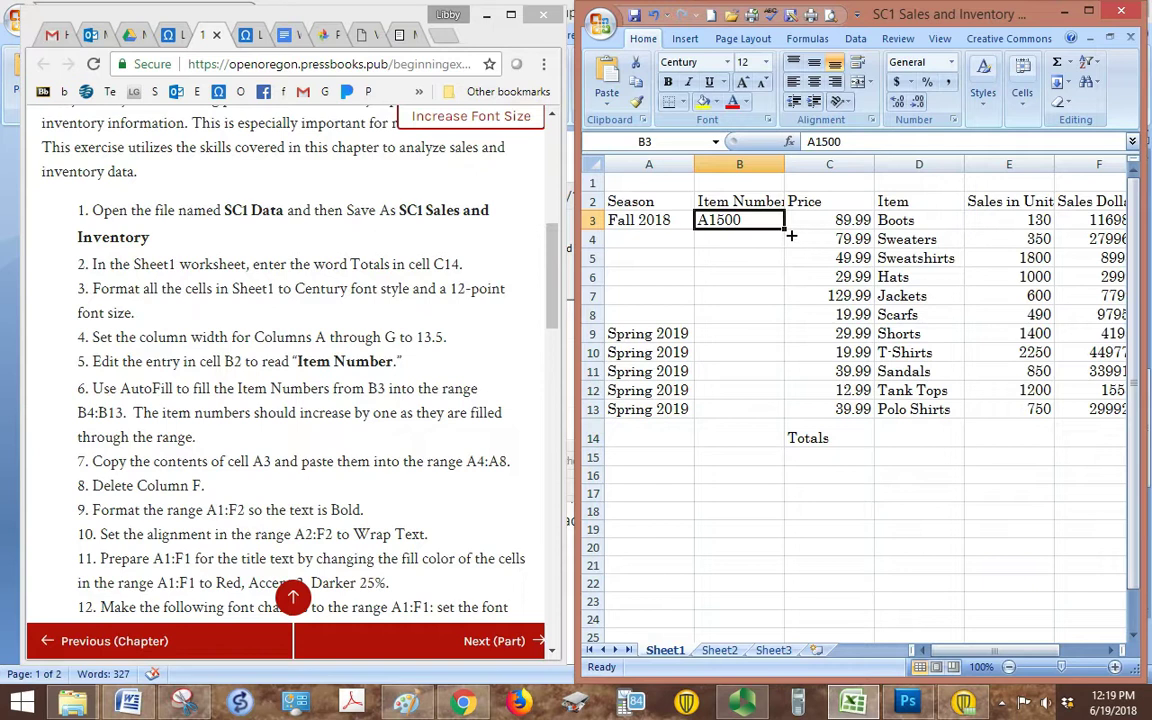
left_click_drag(790, 235, 778, 414)
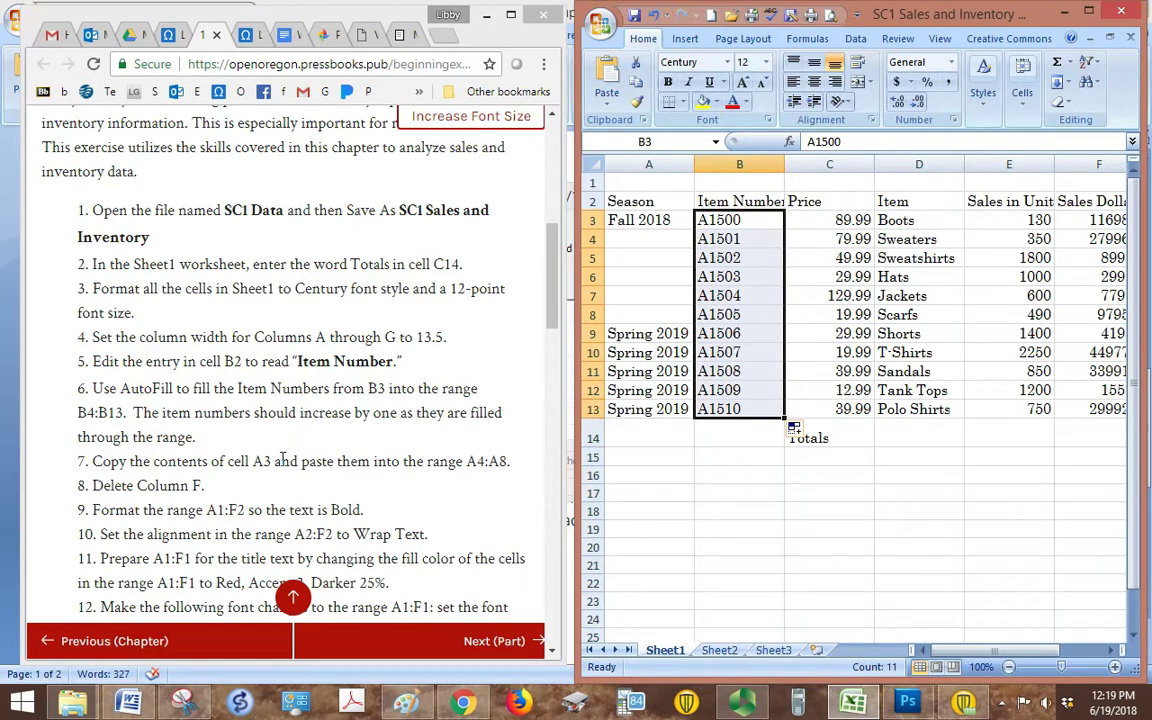
left_click(131, 424)
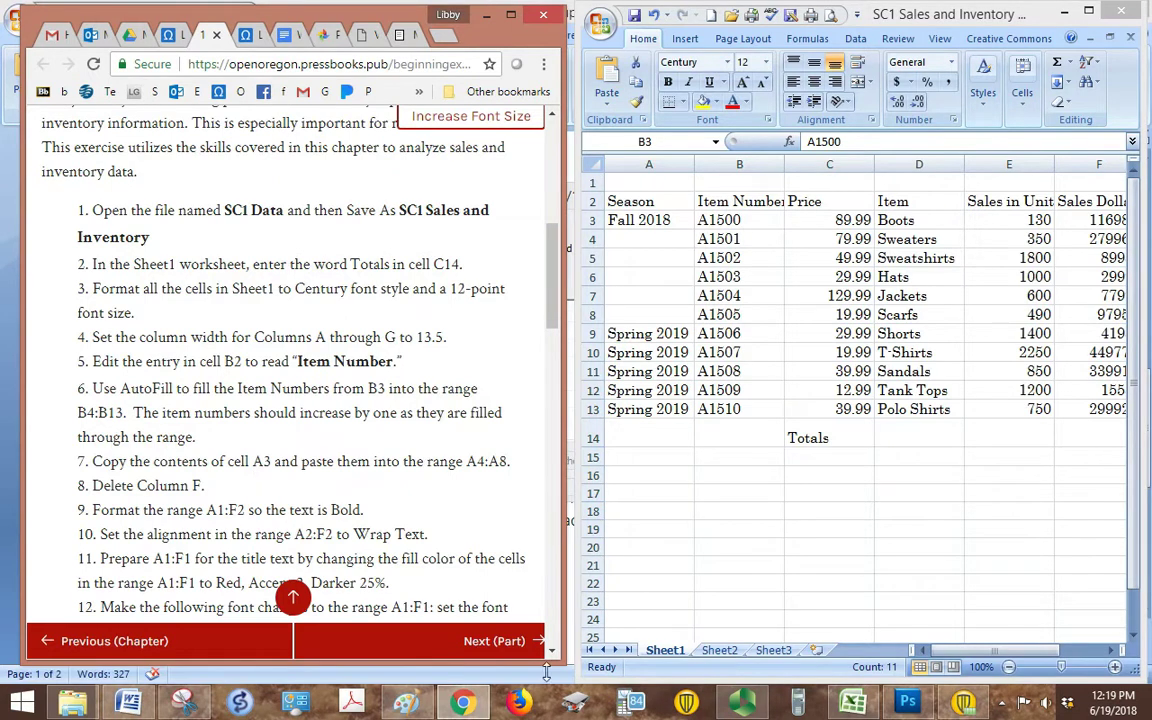
Copy 'Fall 2018' from A3 into A4:A8 instead of filling a Fall 2019–2023 series.
left_click(745, 708)
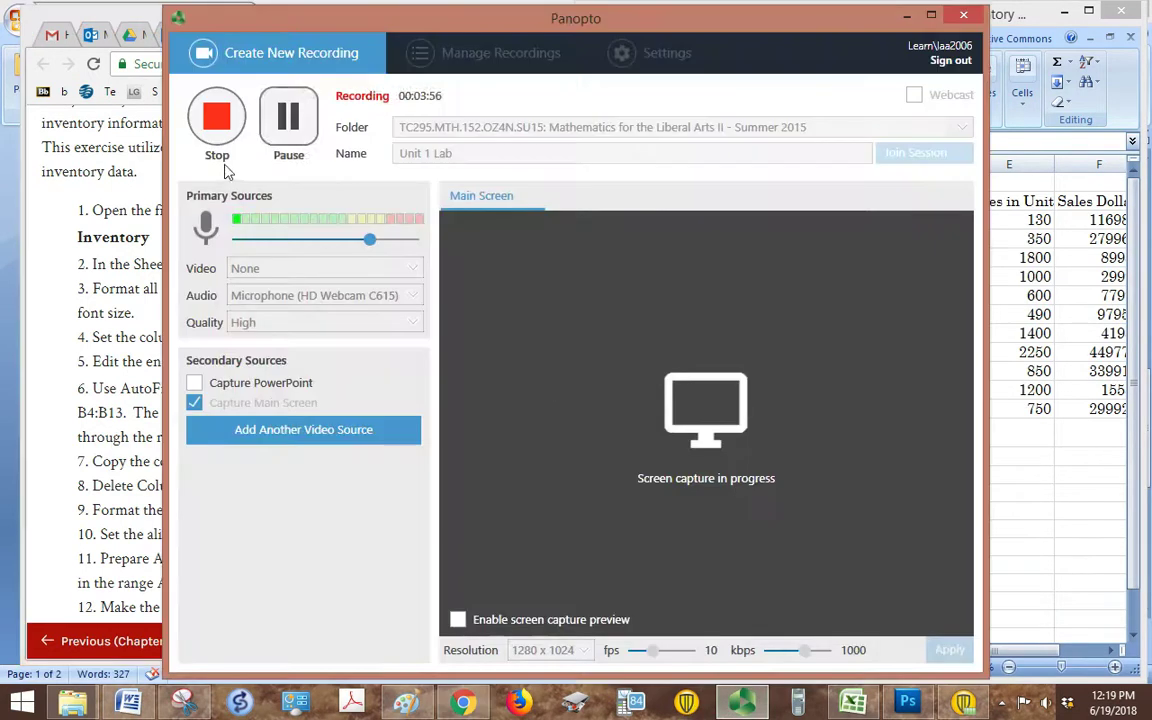
left_click(1000, 240)
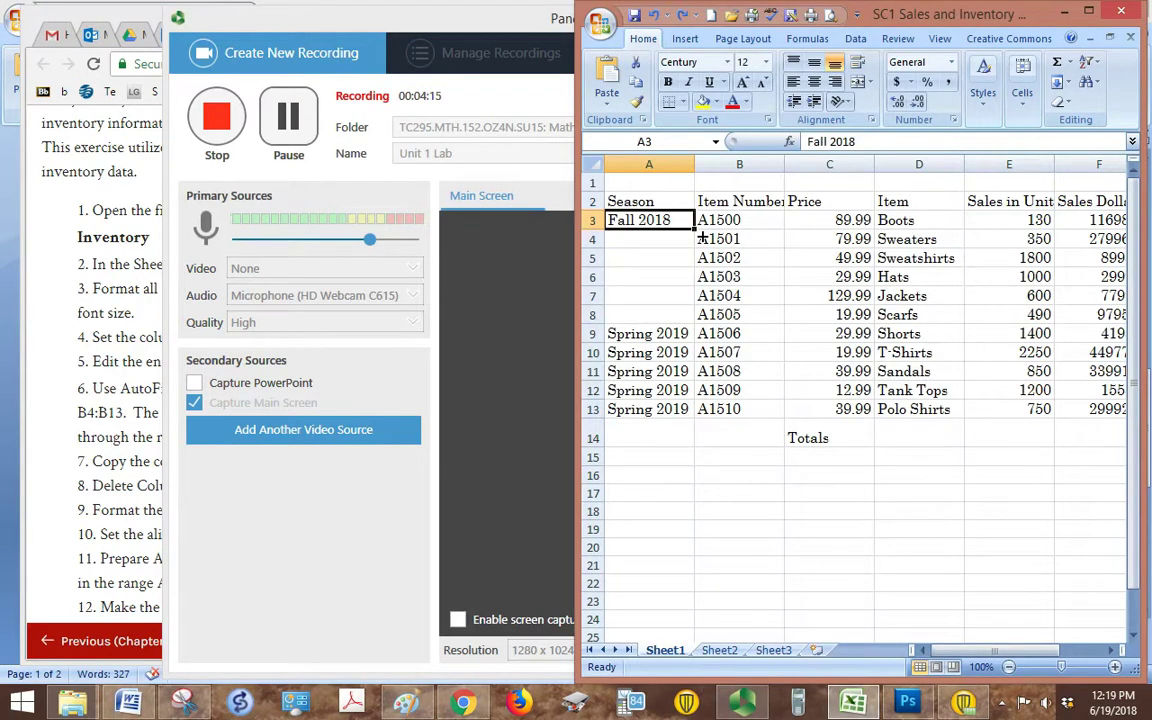
left_click_drag(703, 238, 689, 325)
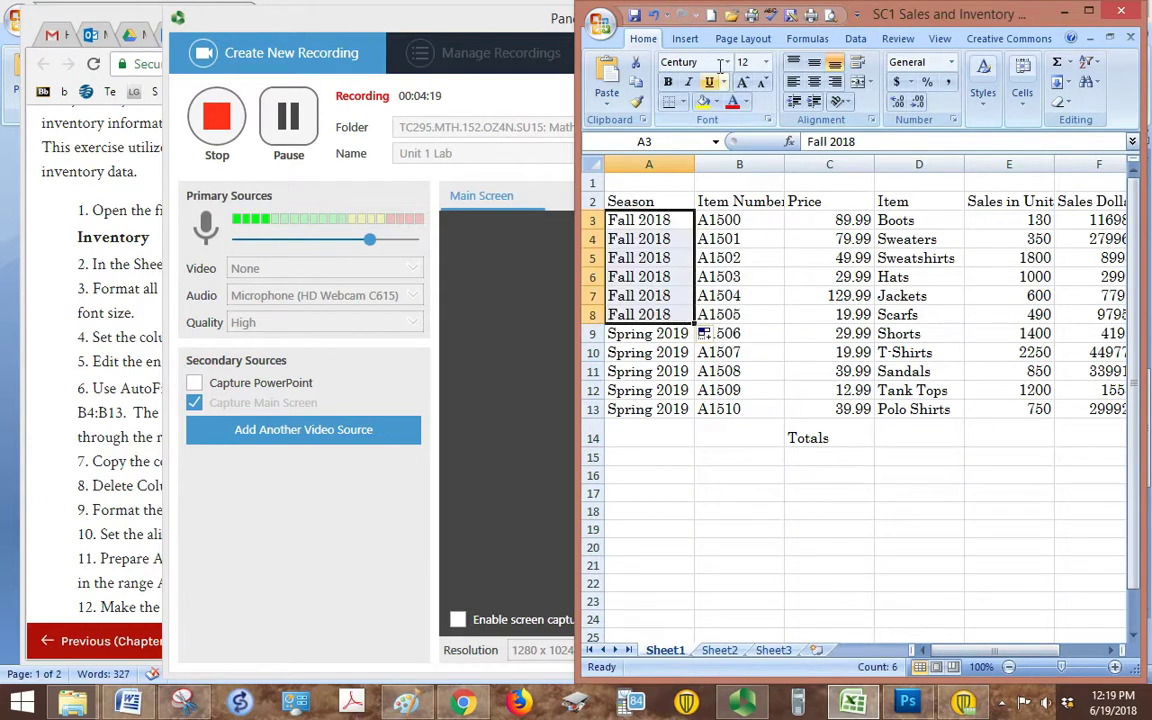
left_click(657, 15)
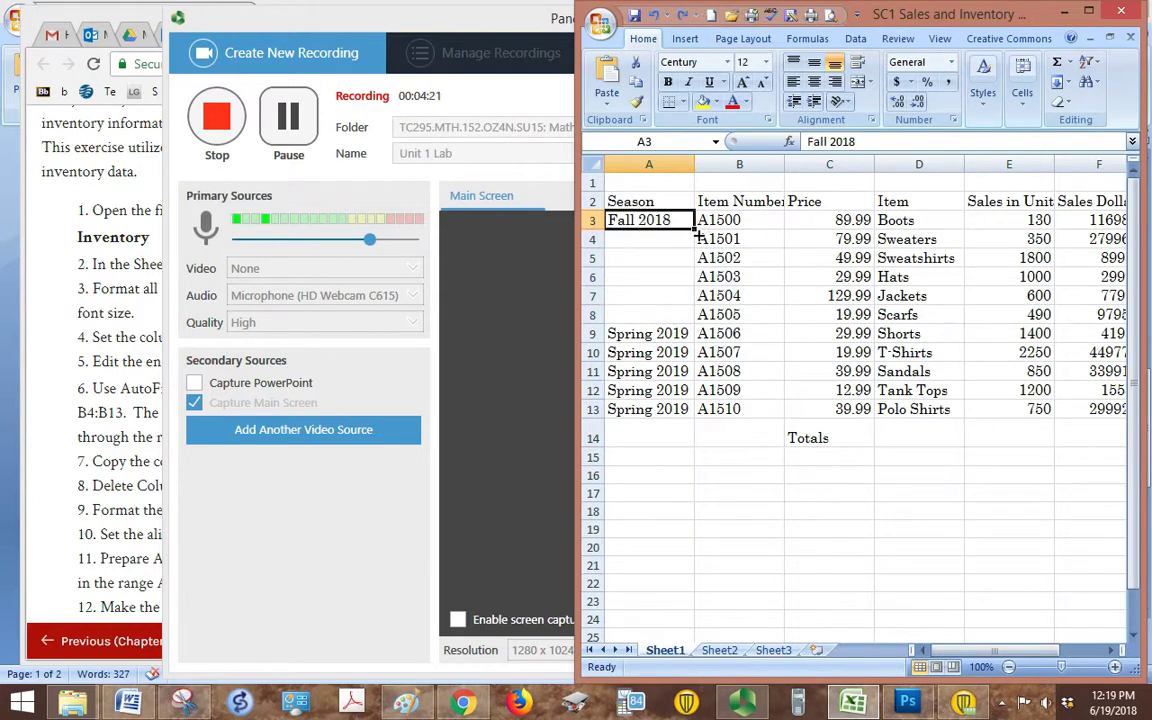
left_click_drag(695, 229, 691, 328)
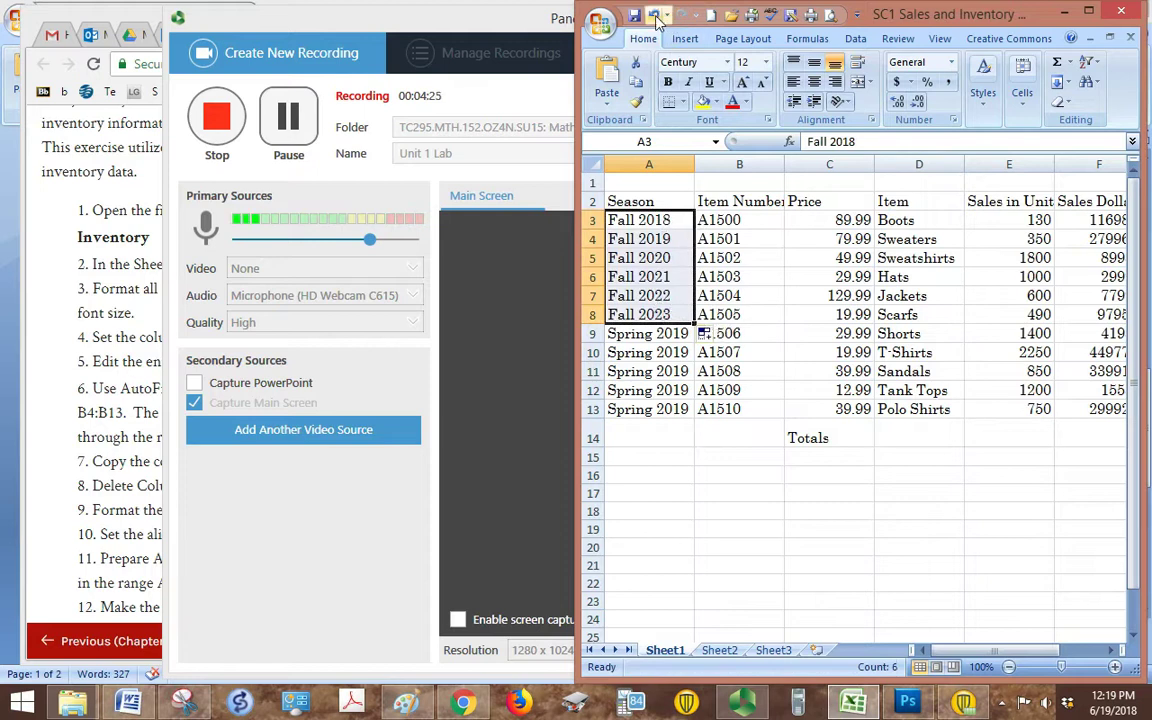
left_click(657, 16)
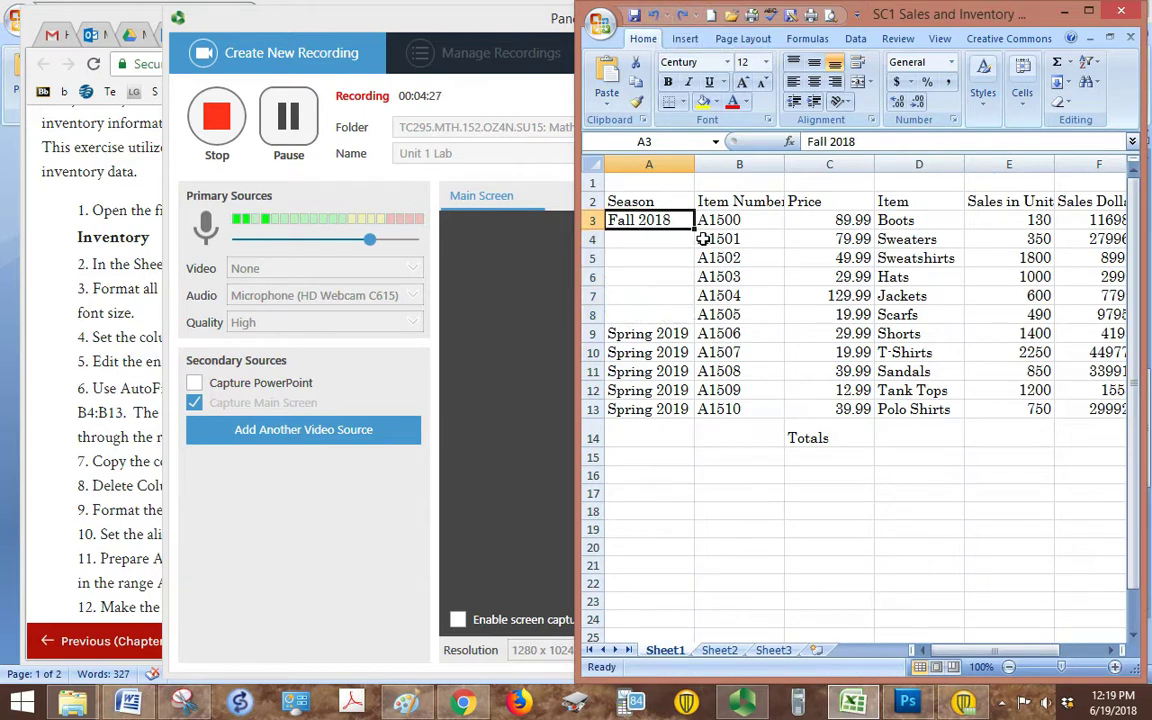
left_click_drag(697, 230, 694, 325)
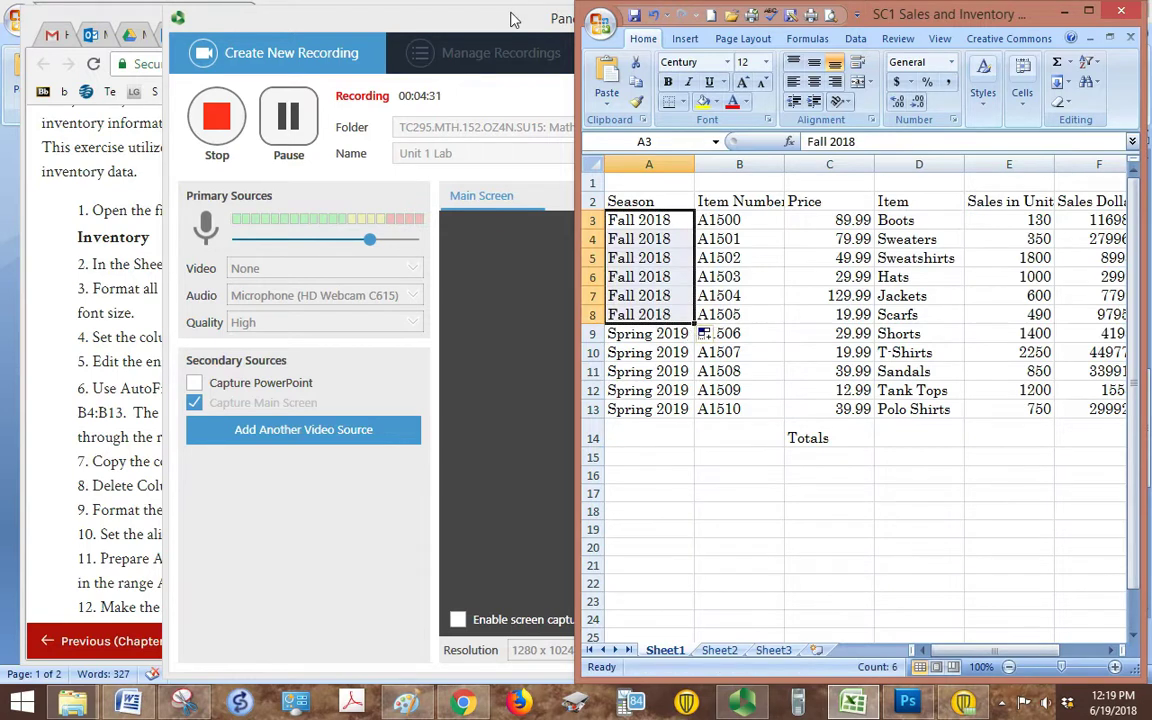
left_click(40, 166)
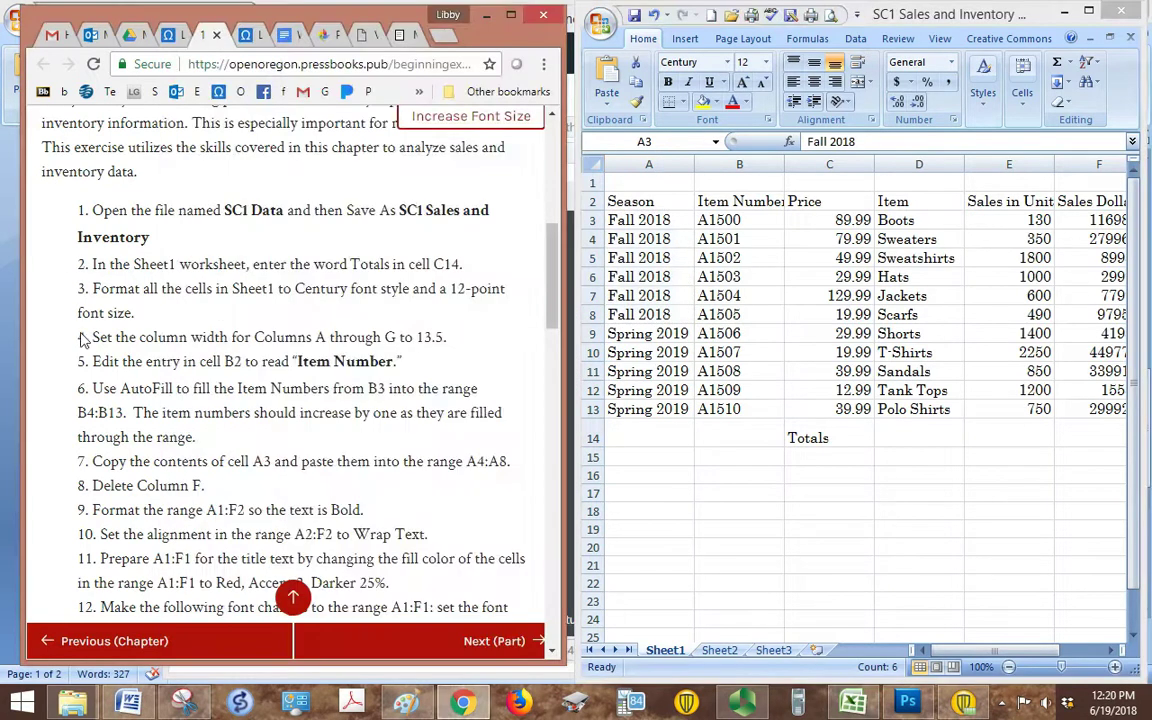
Delete column F so Inventory in Units shifts into column F.
scroll(86, 400, "down", 1)
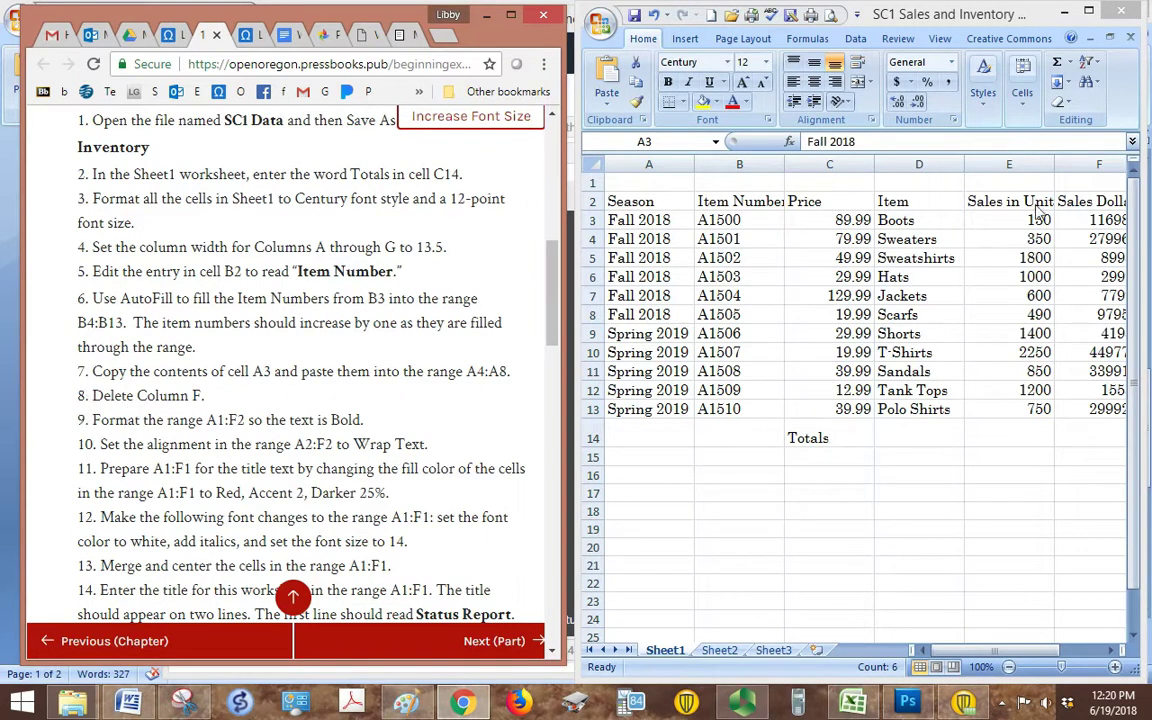
left_click(1093, 170)
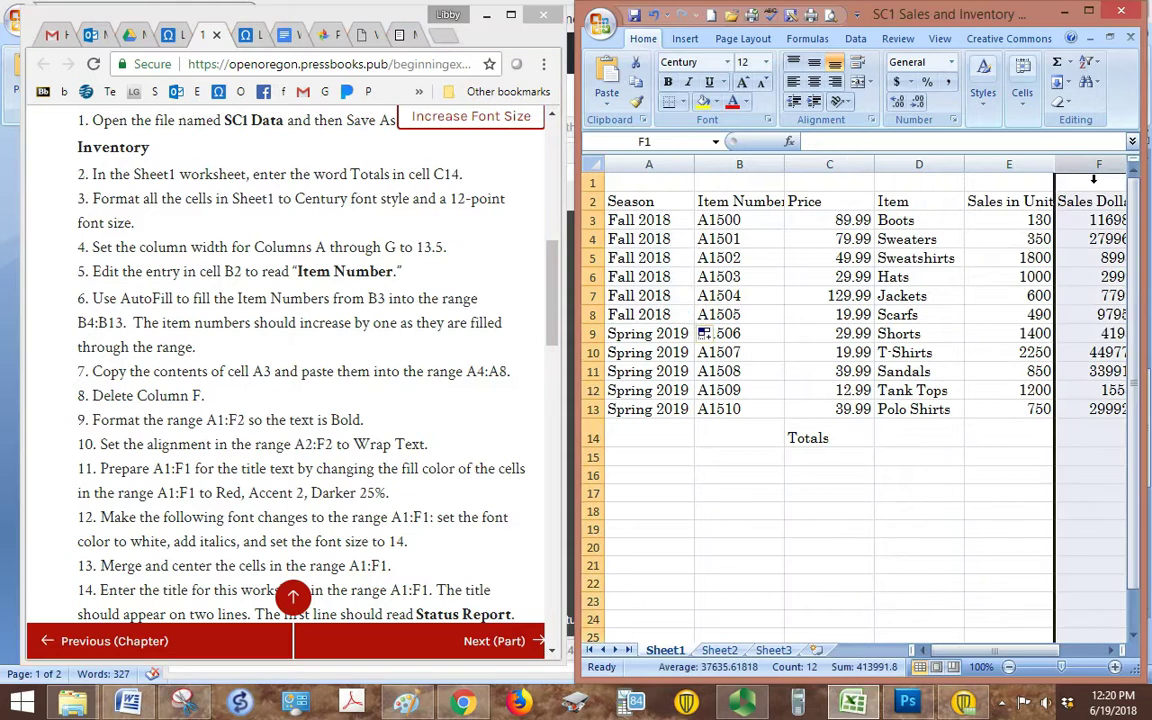
right_click(1093, 172)
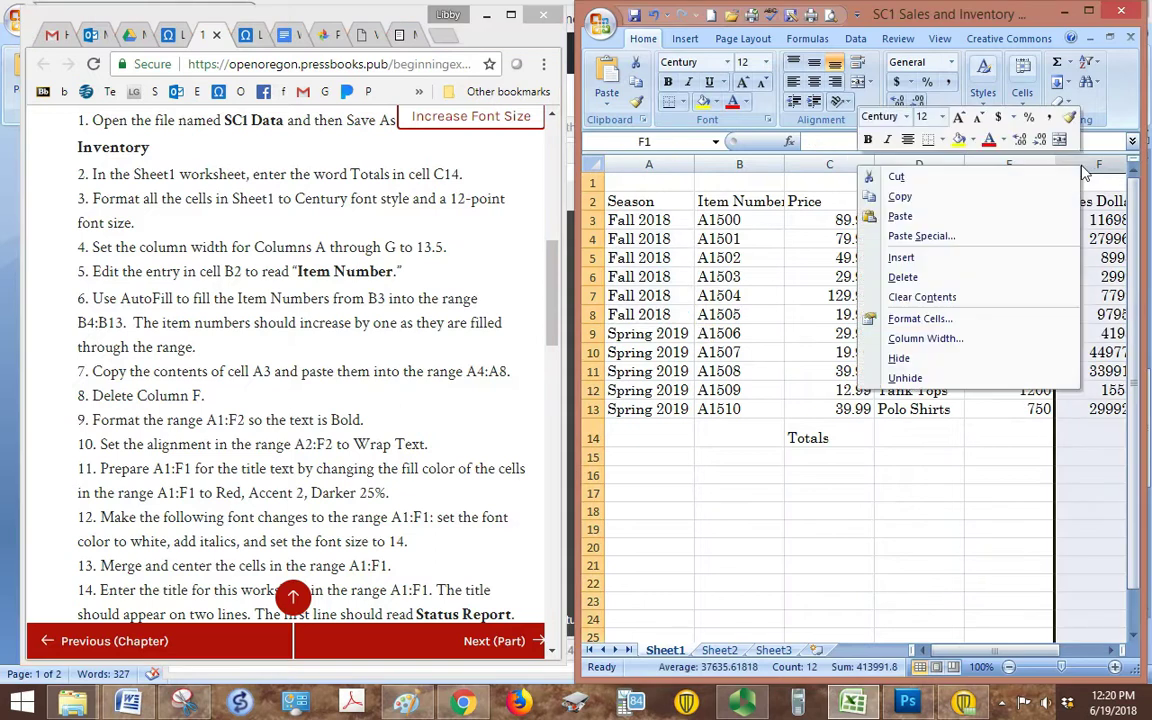
left_click(947, 280)
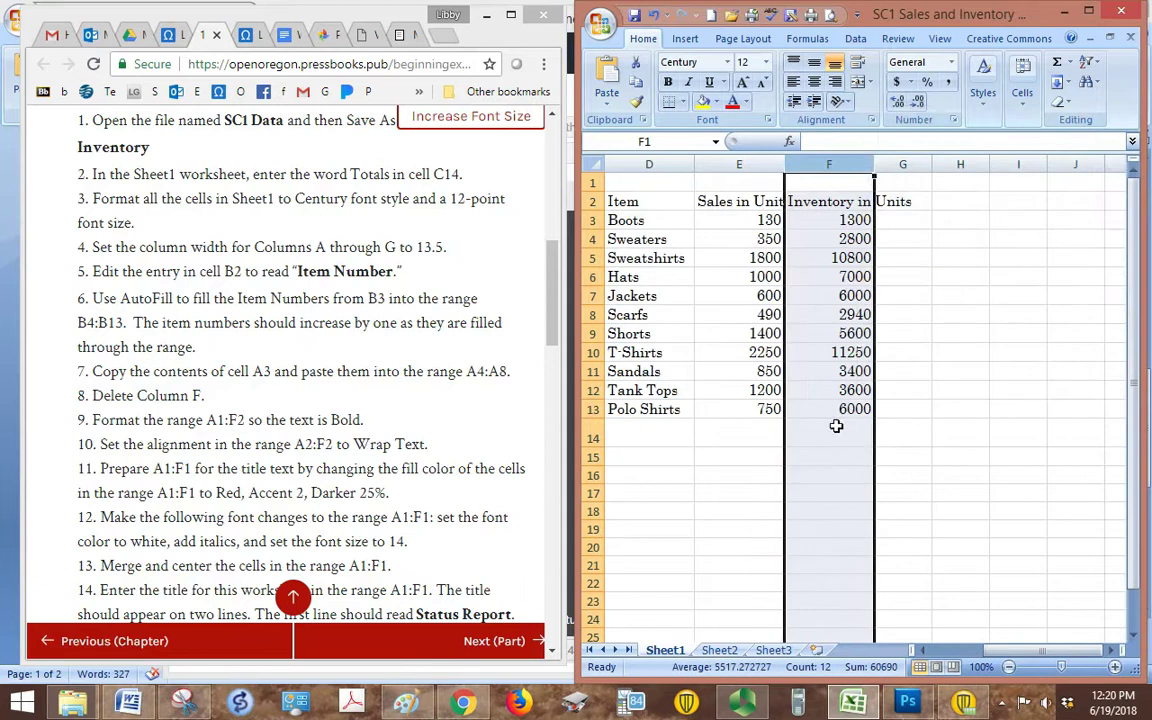
left_click_drag(990, 651, 940, 651)
left_click(891, 529)
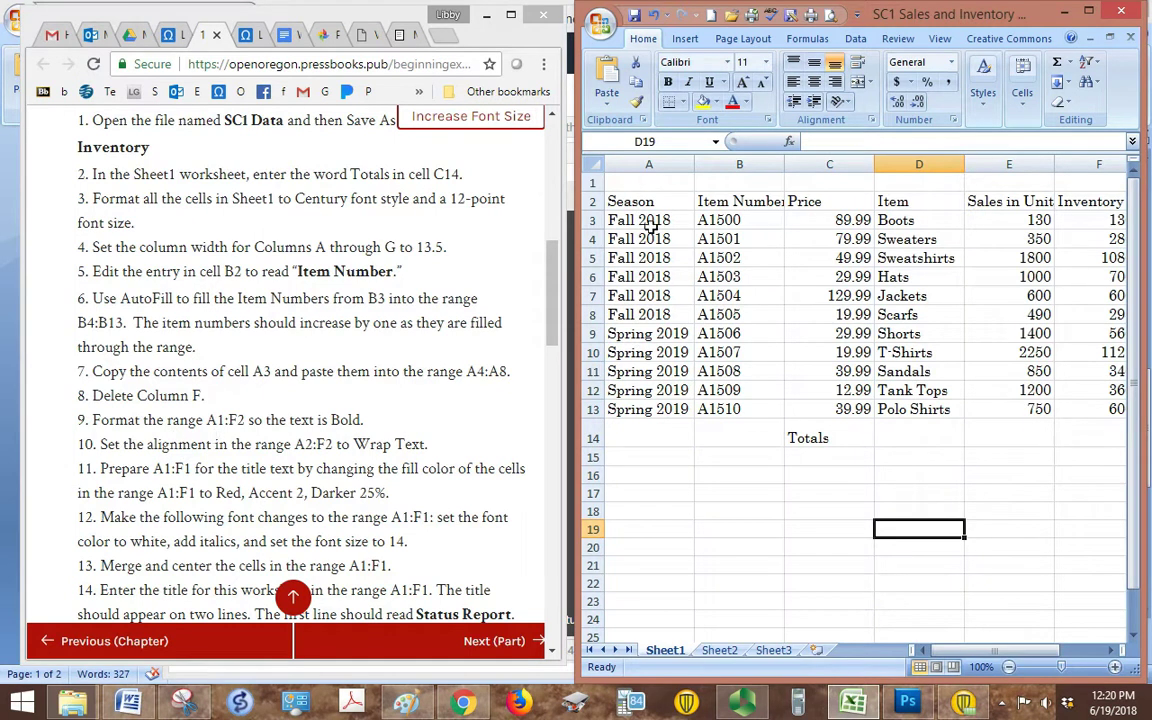
Make the text in A1:F2 bold.
left_click(627, 186)
left_click_drag(627, 190, 1095, 210)
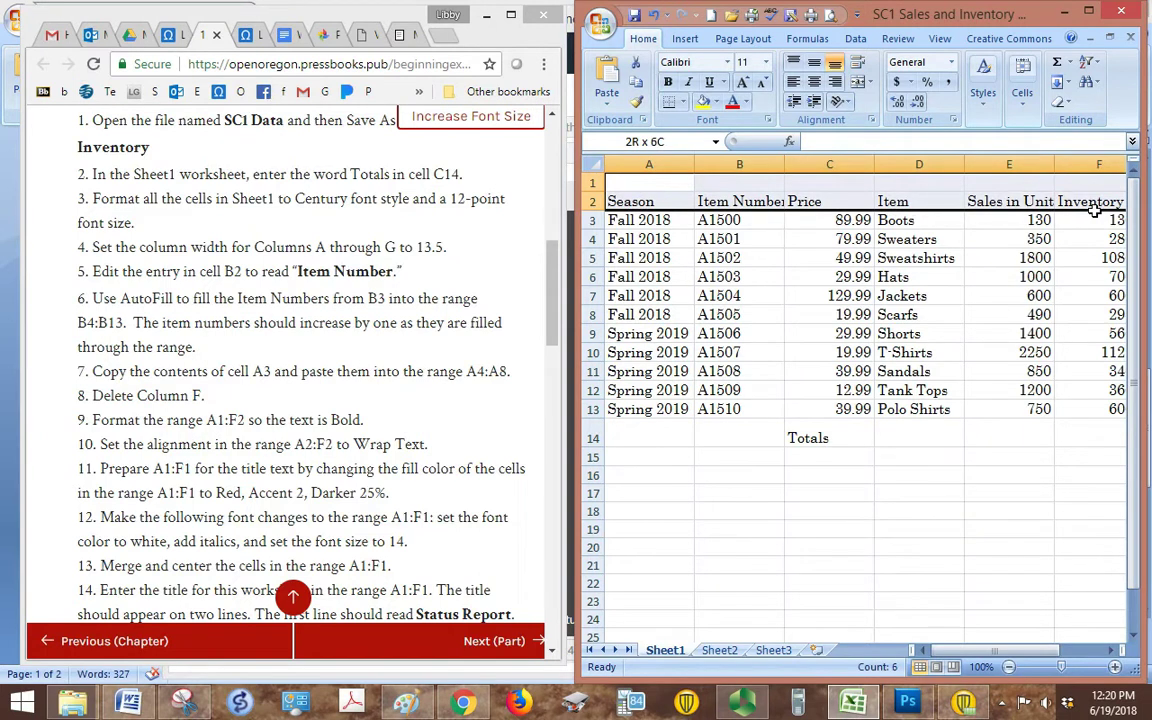
left_click(668, 82)
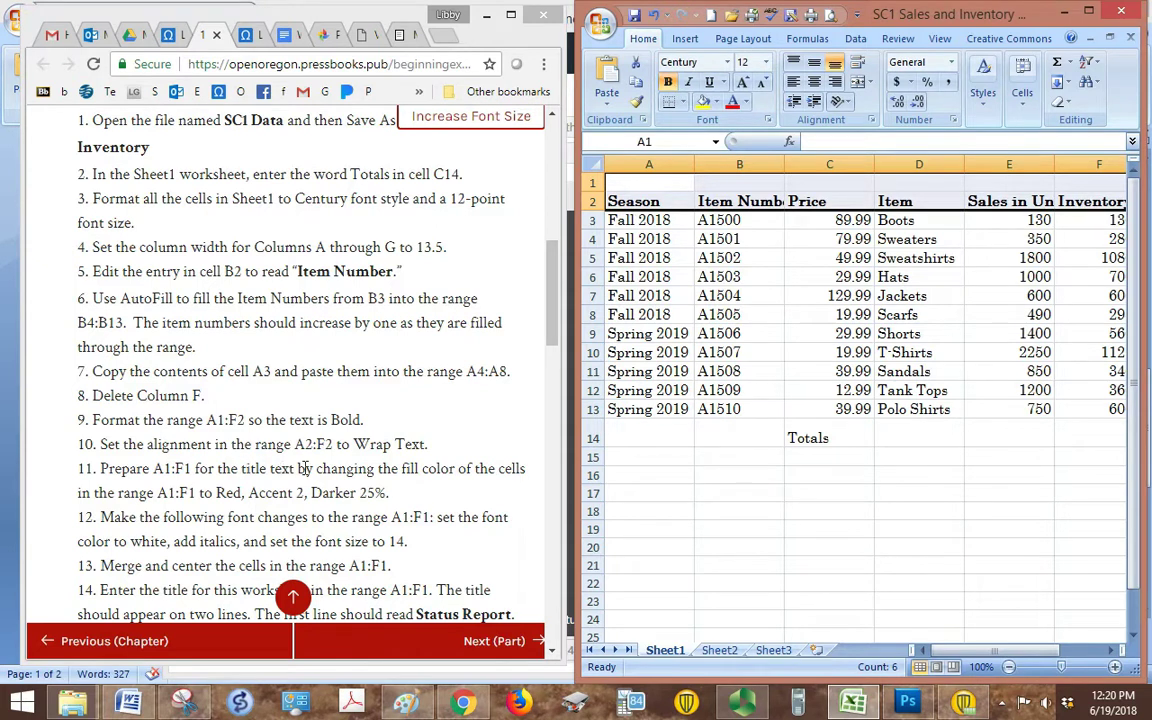
Apply Wrap Text to the header labels in A2:F2.
left_click(610, 218)
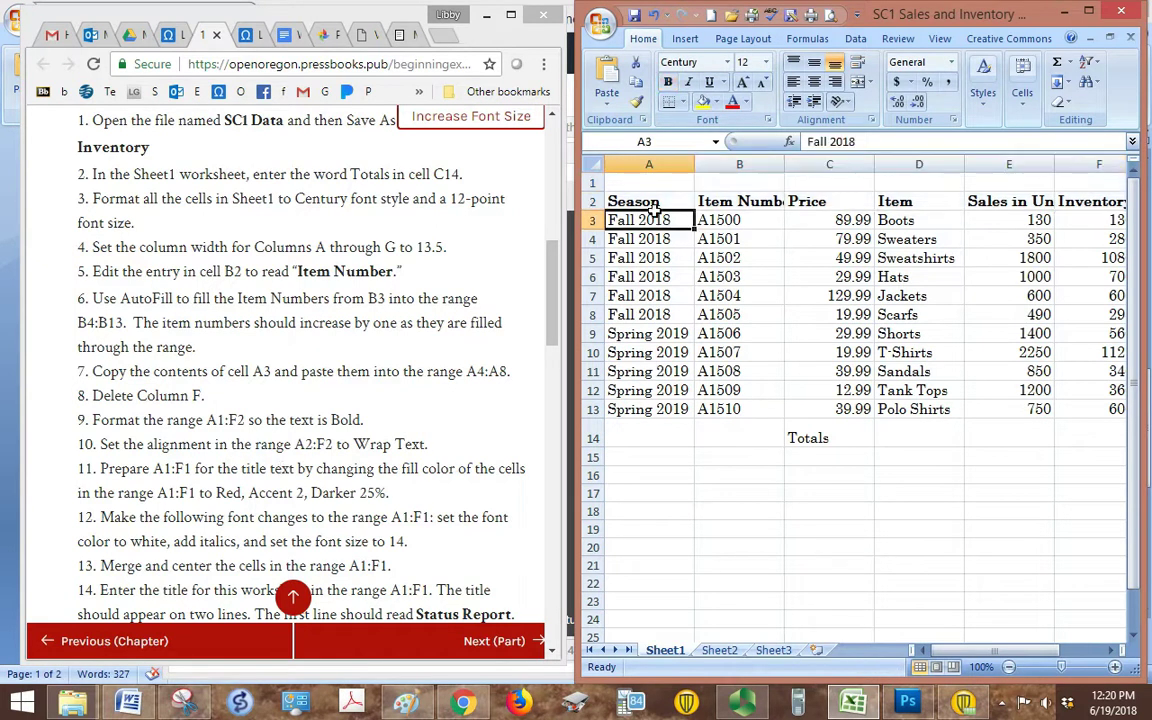
left_click_drag(655, 204, 1100, 210)
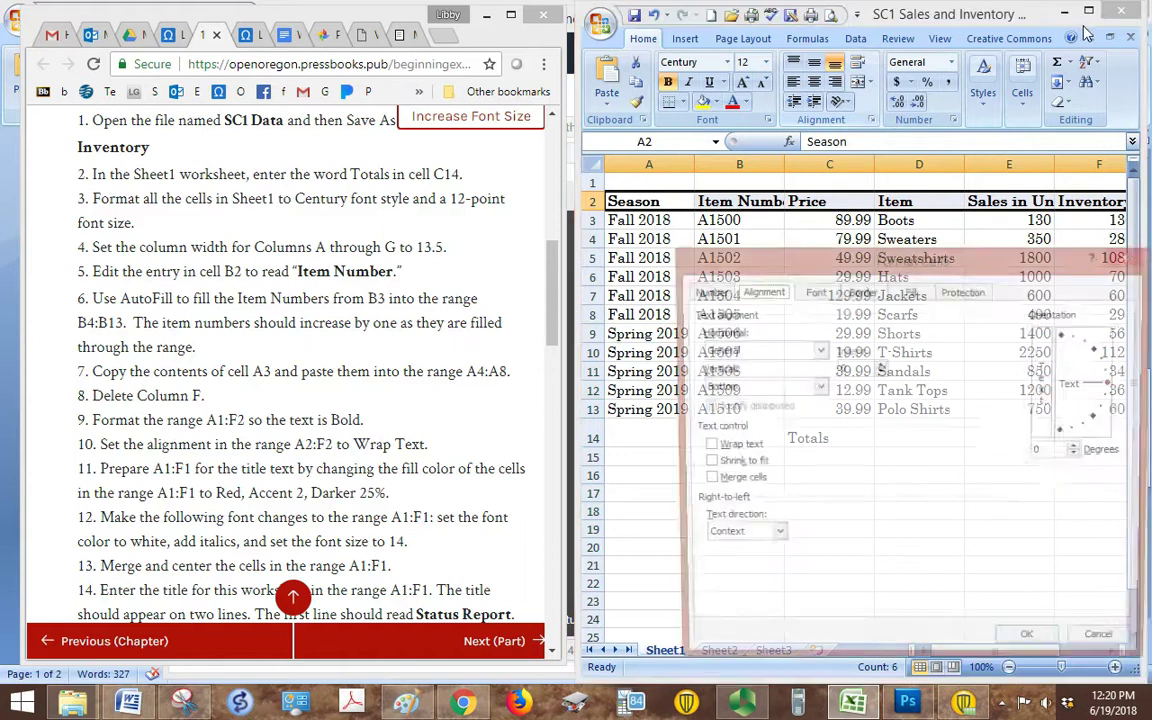
left_click(1130, 262)
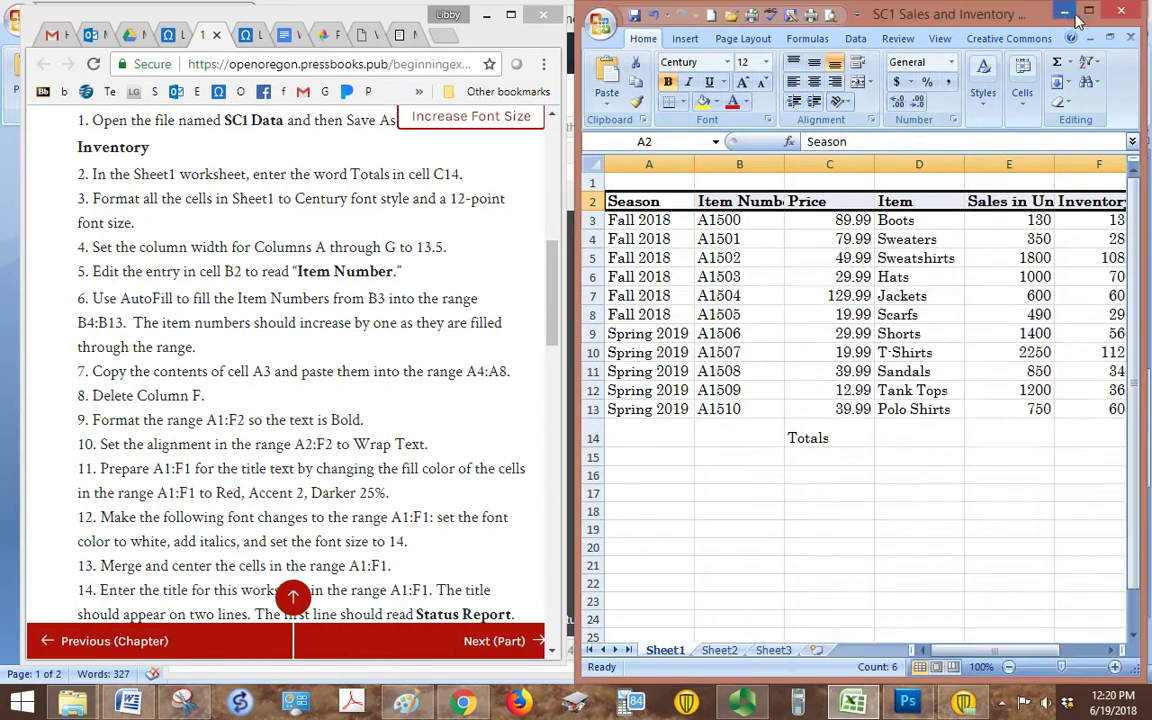
double_click(968, 14)
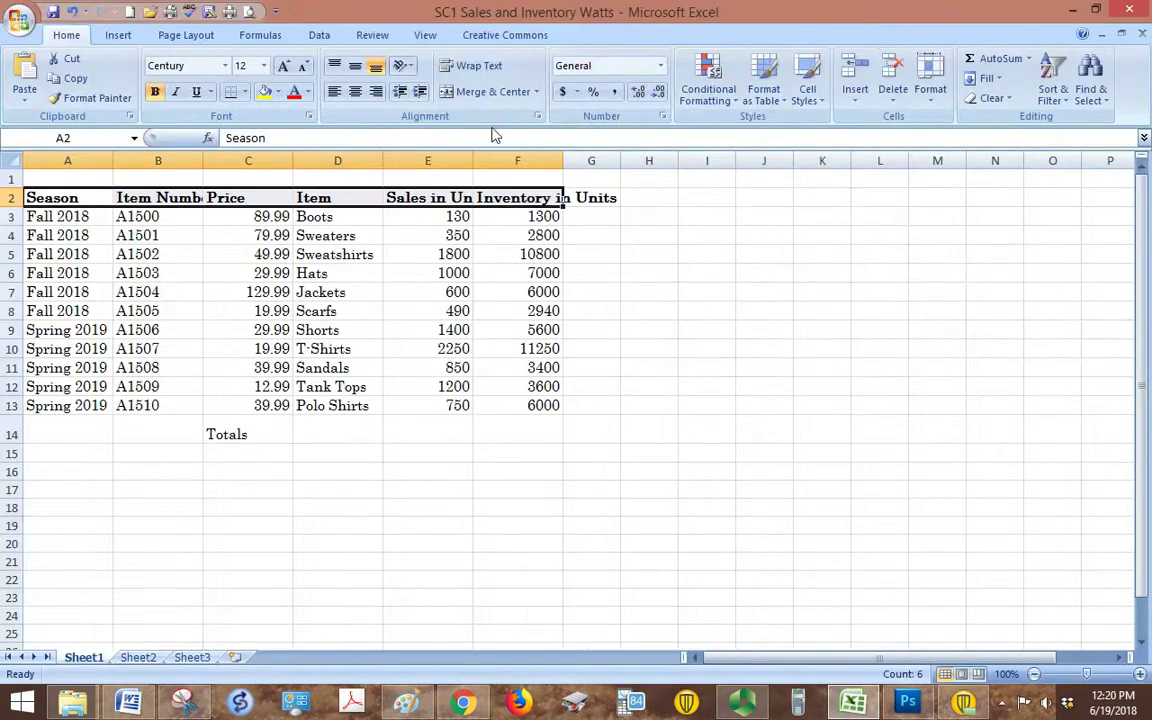
left_click(478, 76)
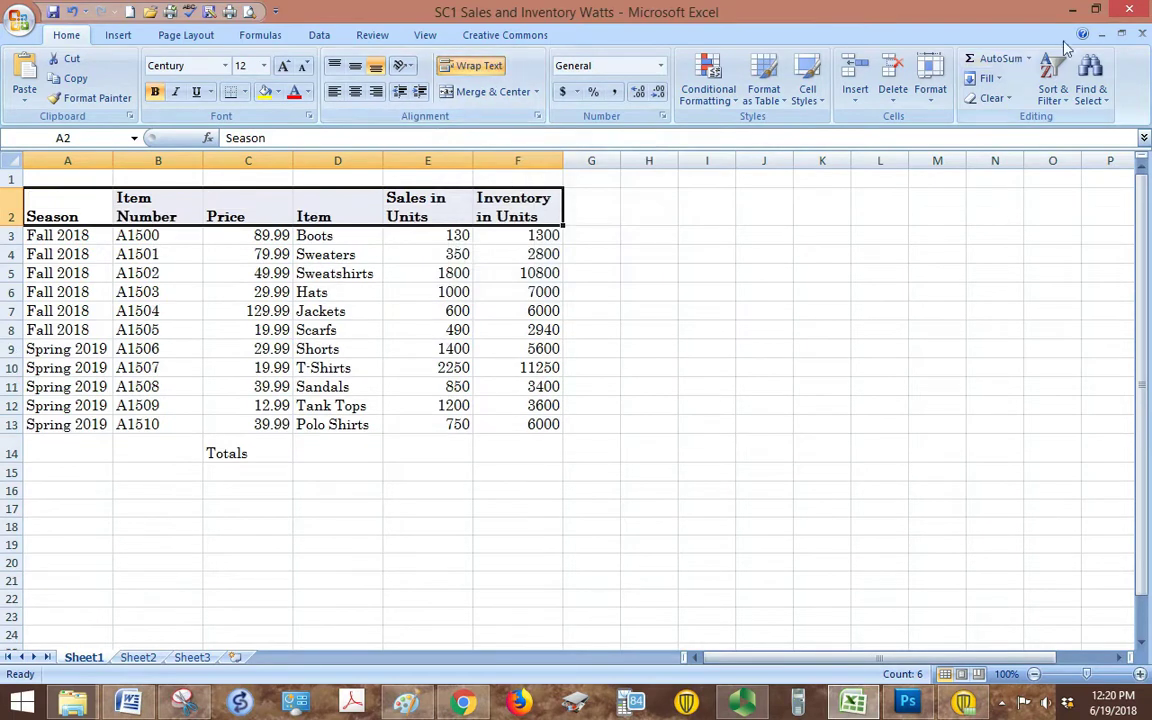
double_click(976, 10)
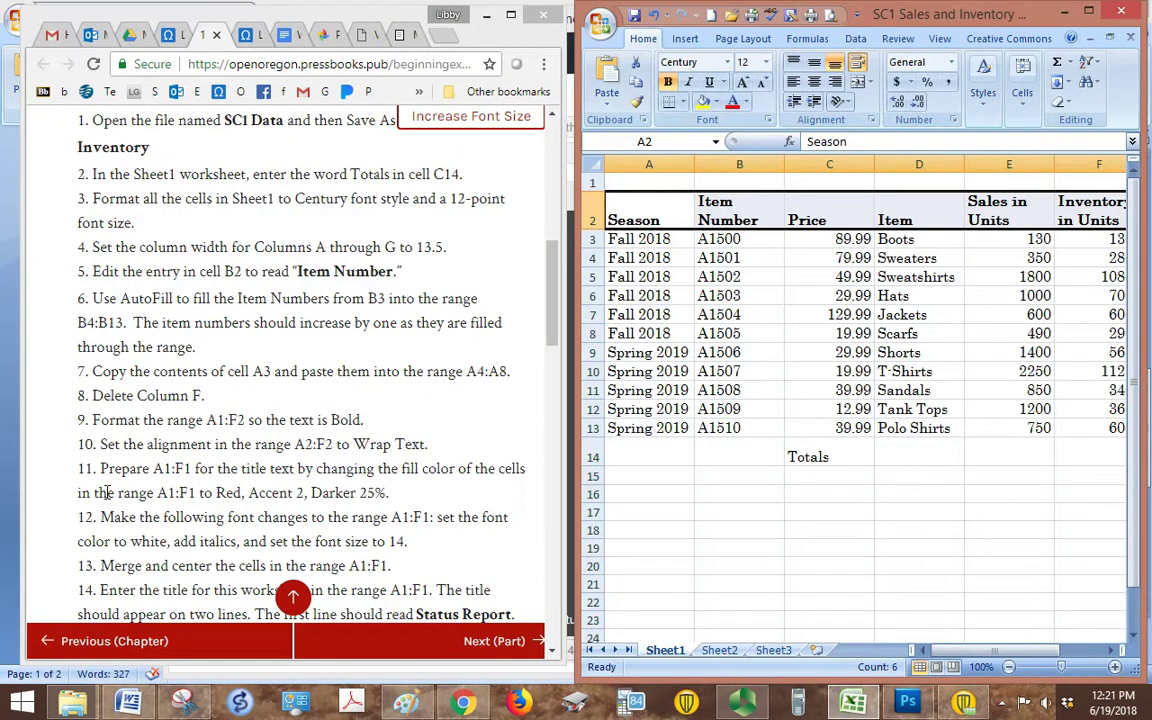
Fill A1:F1 with Red, Accent 2, Darker 25%, replacing an initial plain Red, Accent 2 fill.
left_click(835, 371)
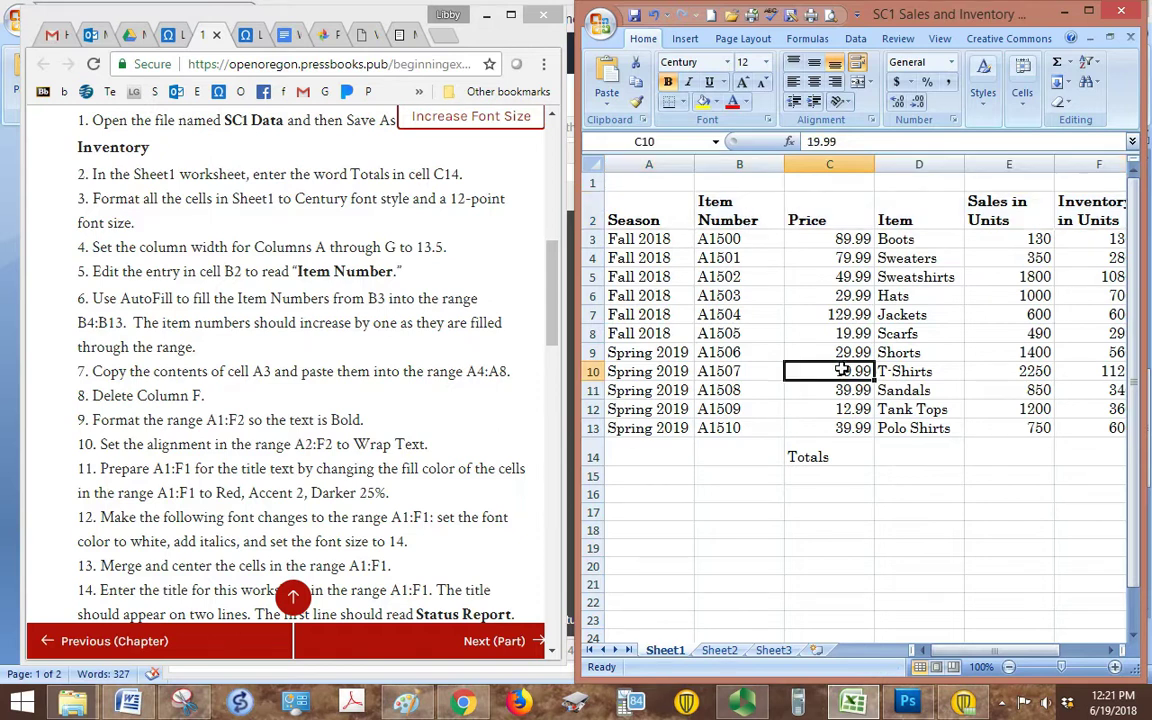
left_click(668, 185)
left_click_drag(668, 185, 1081, 190)
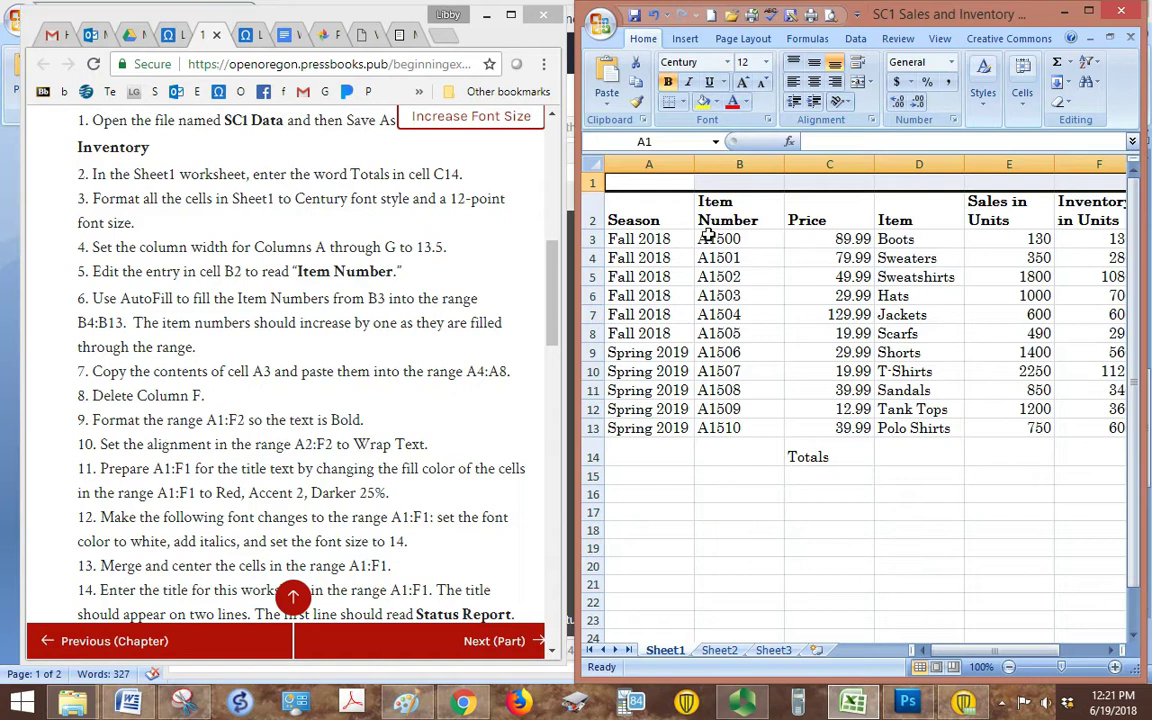
left_click(716, 104)
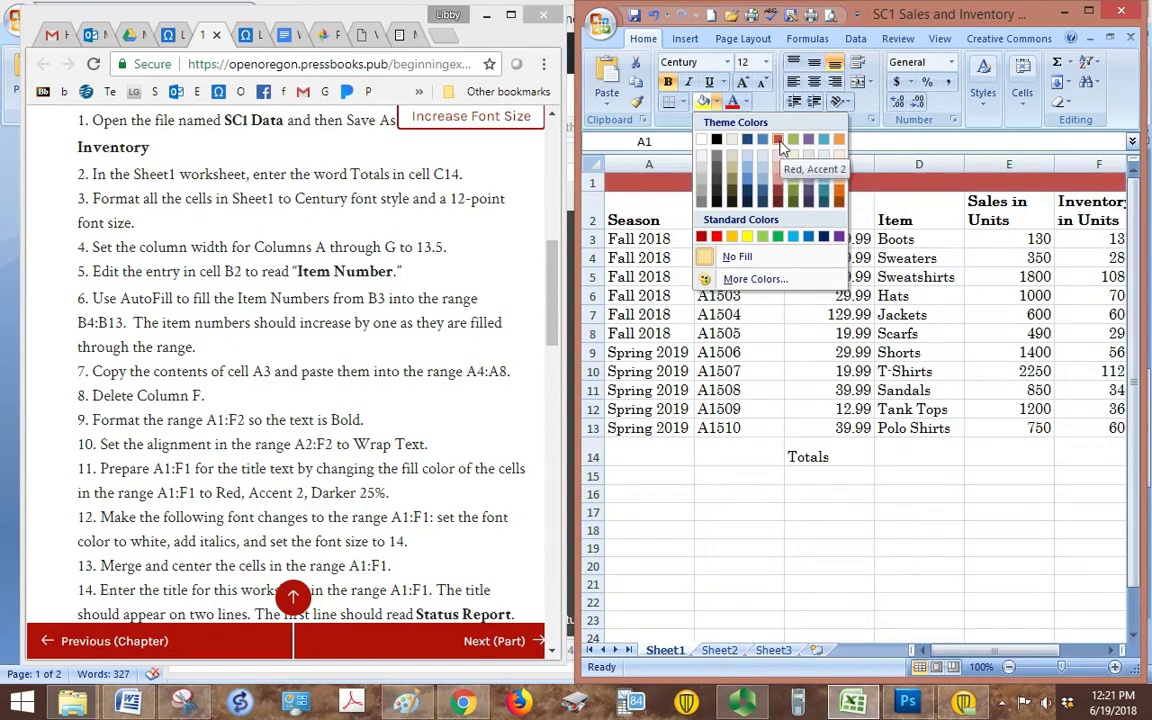
left_click(782, 147)
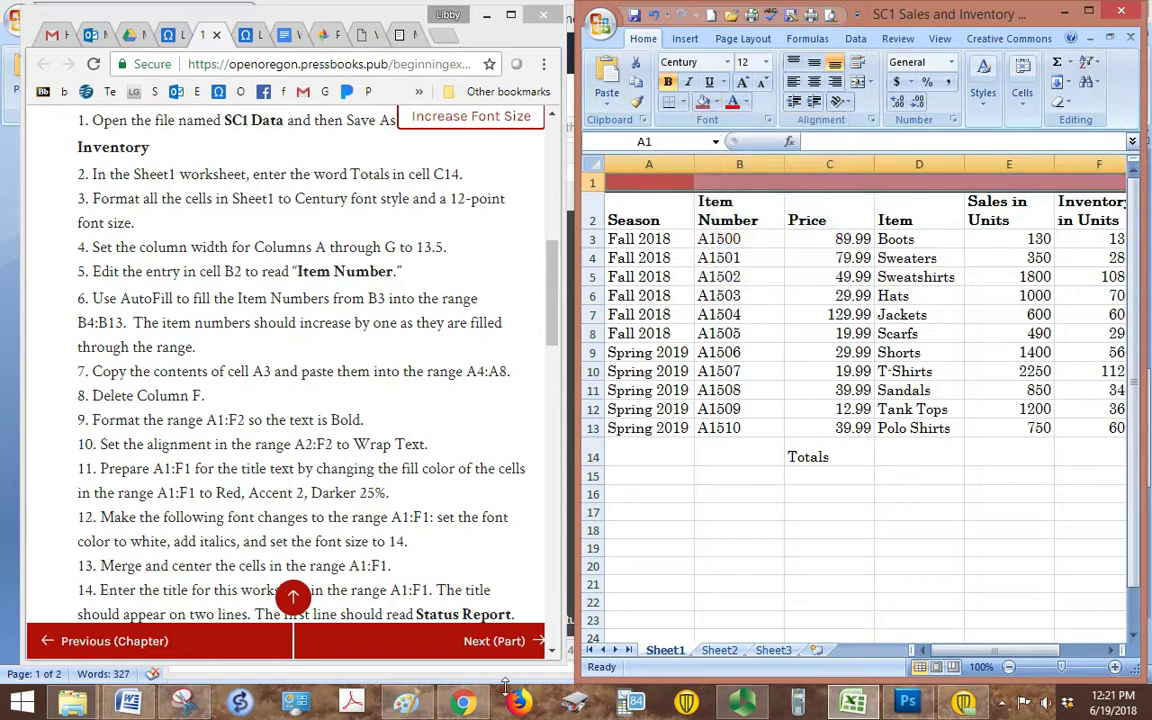
left_click(741, 703)
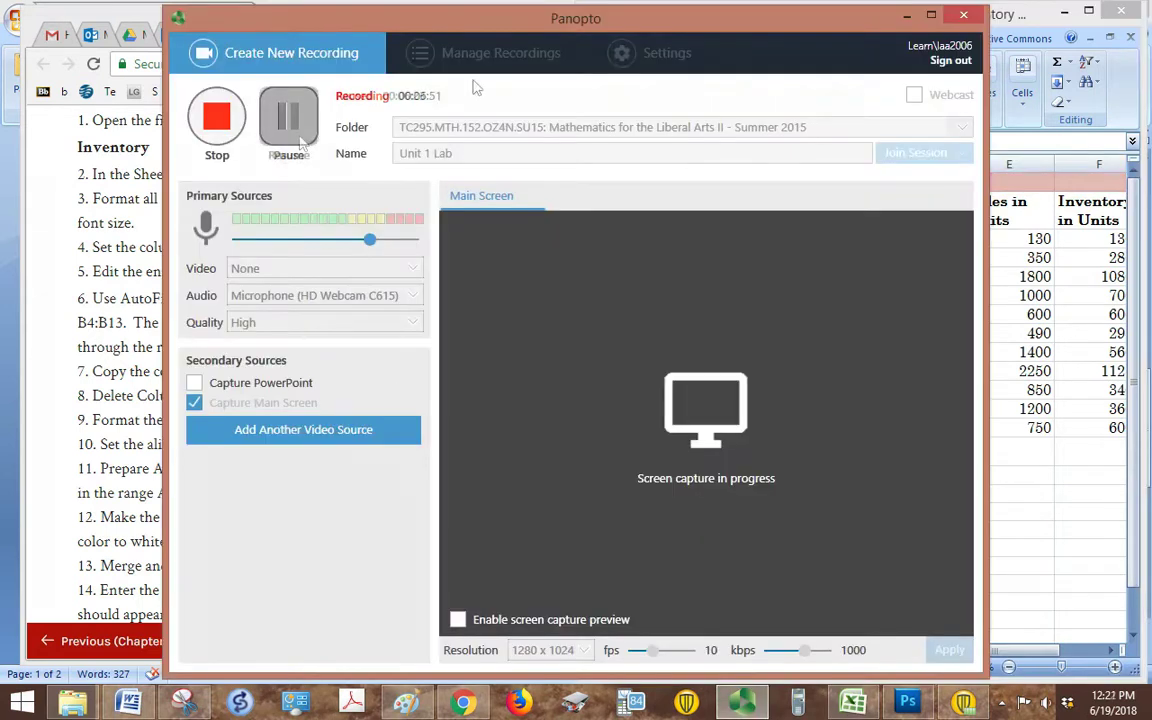
left_click(907, 17)
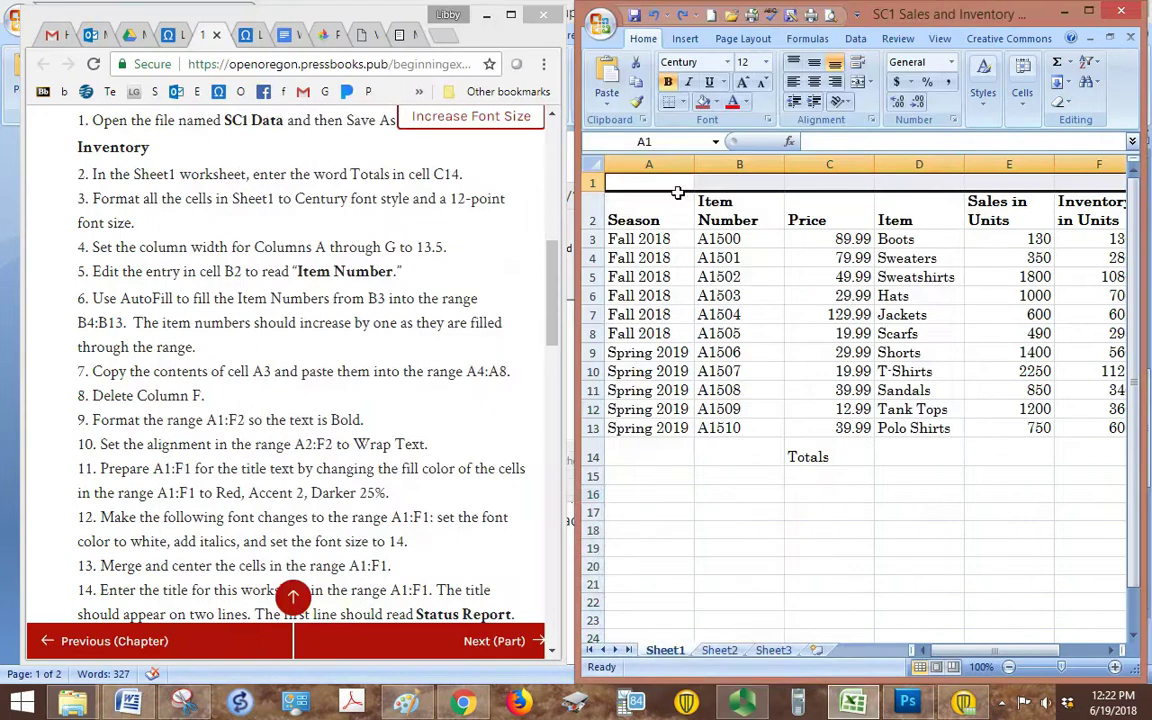
left_click_drag(676, 190, 1041, 185)
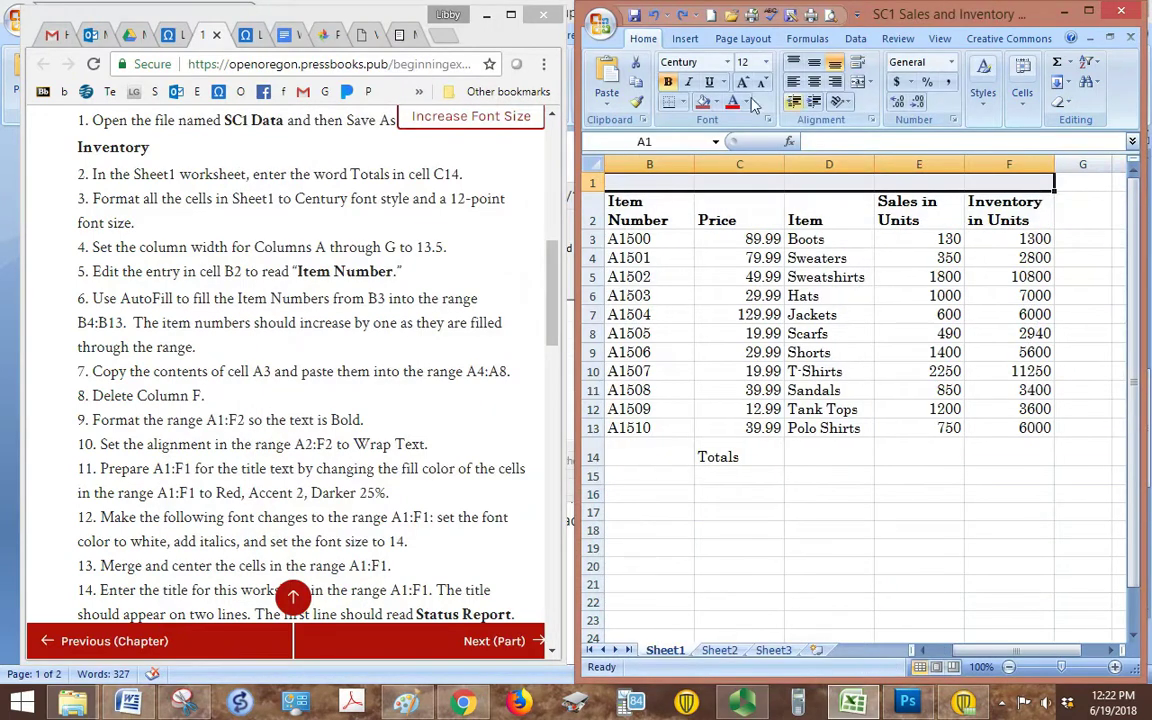
left_click(716, 103)
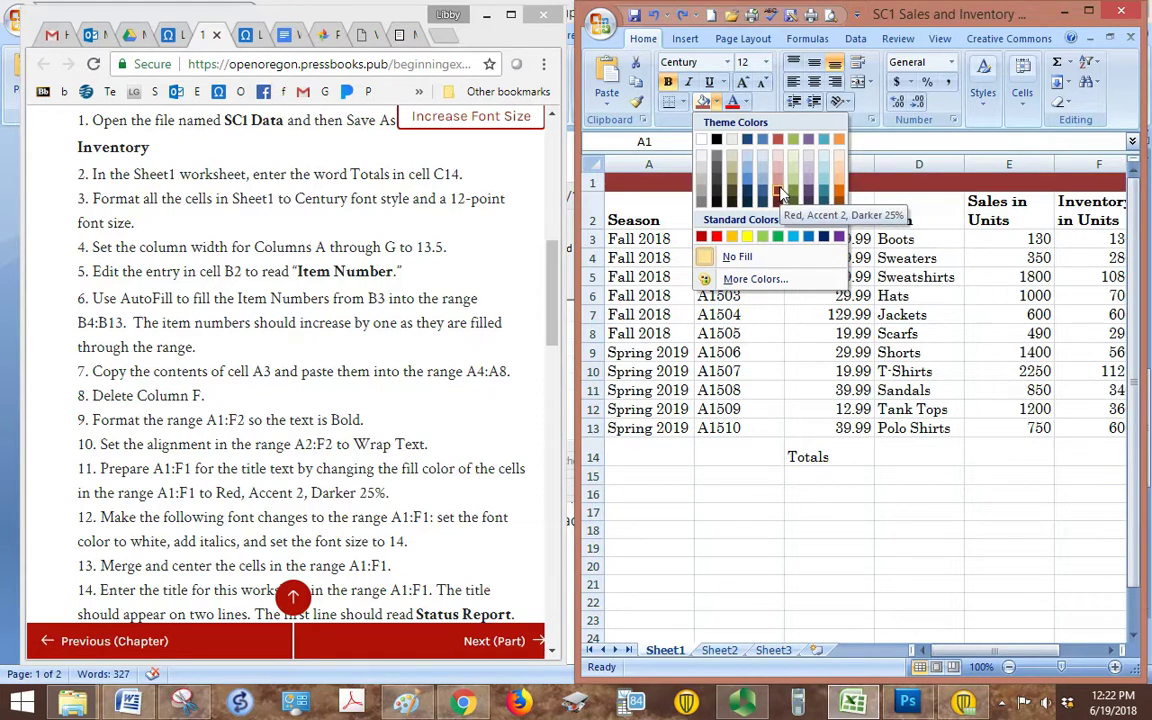
left_click(782, 193)
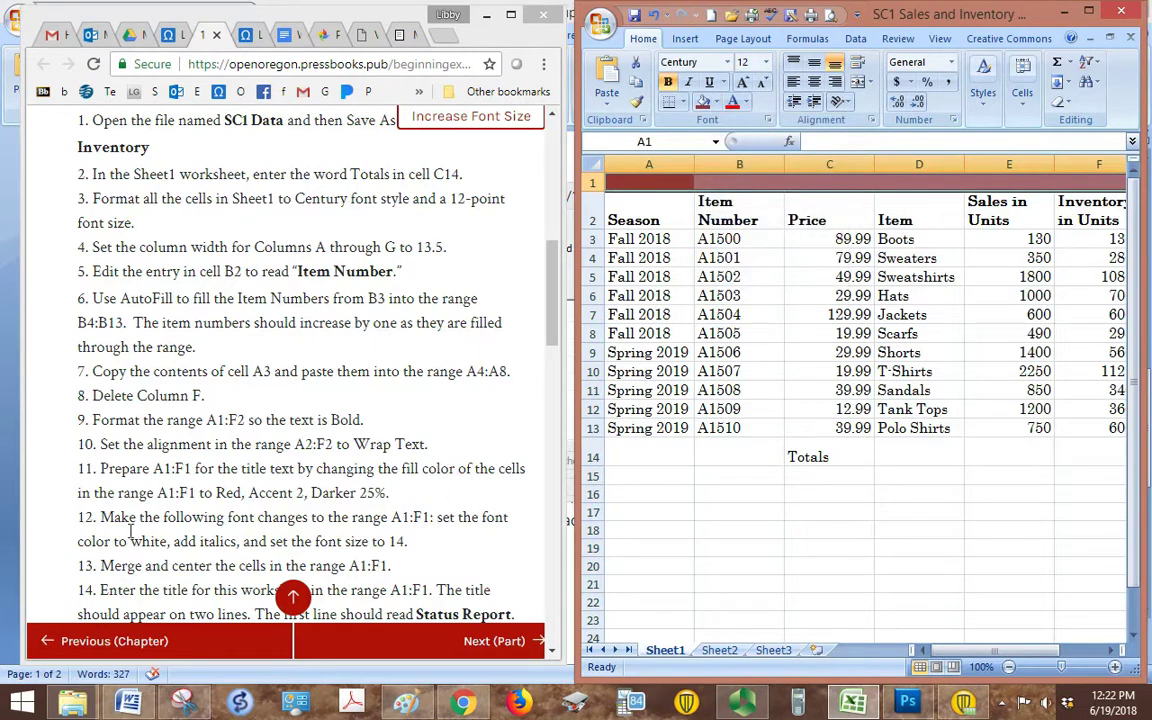
scroll(266, 545, "down", 2)
Merge the dark red title cells A1 through F1 into one centred cell with Merge & Center.
left_click(266, 545)
scroll(272, 541, "down", 3)
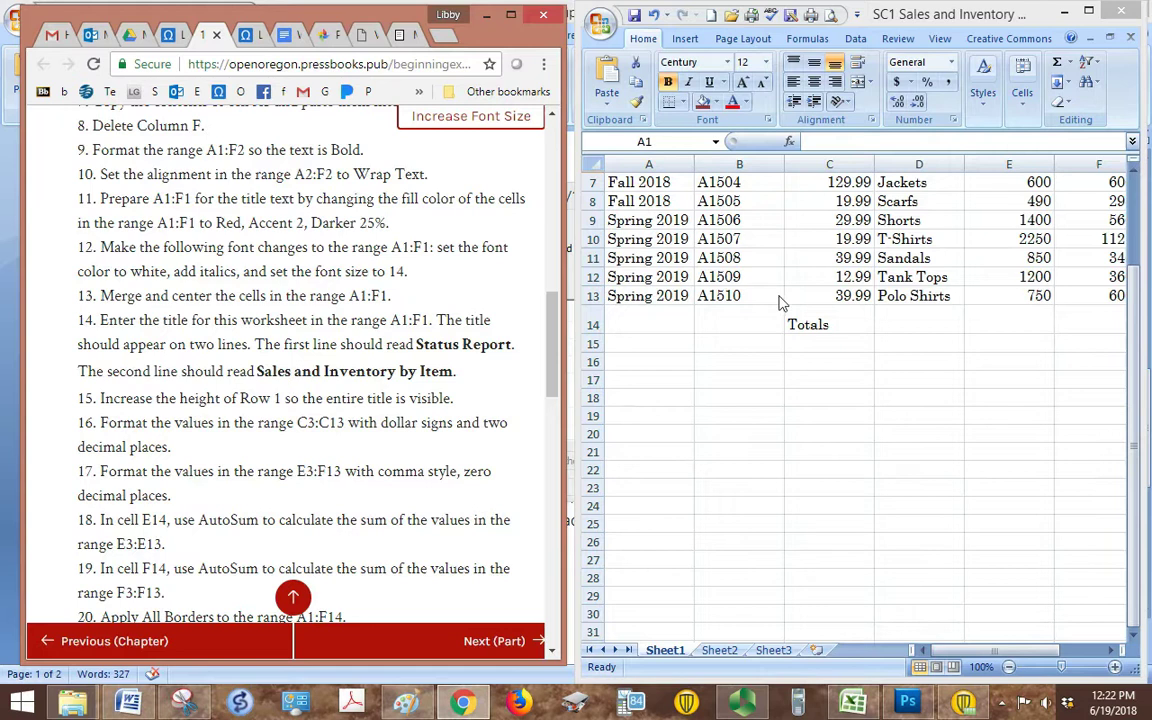
left_click(841, 363)
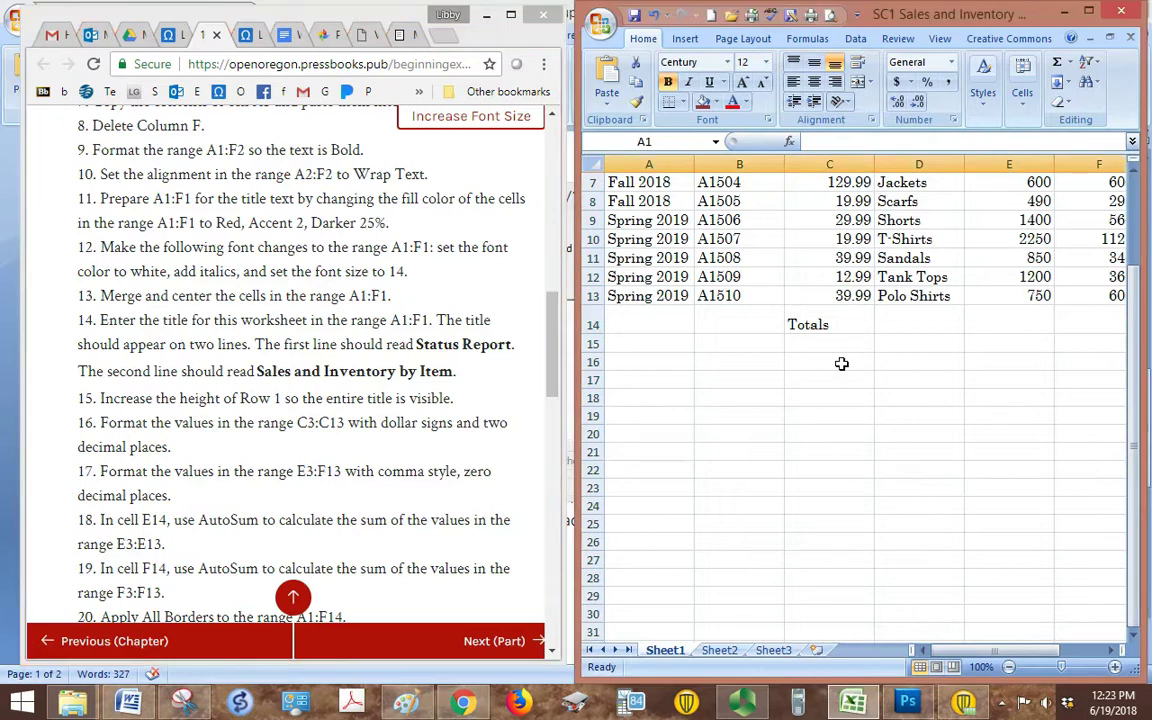
scroll(841, 363, "up", 2)
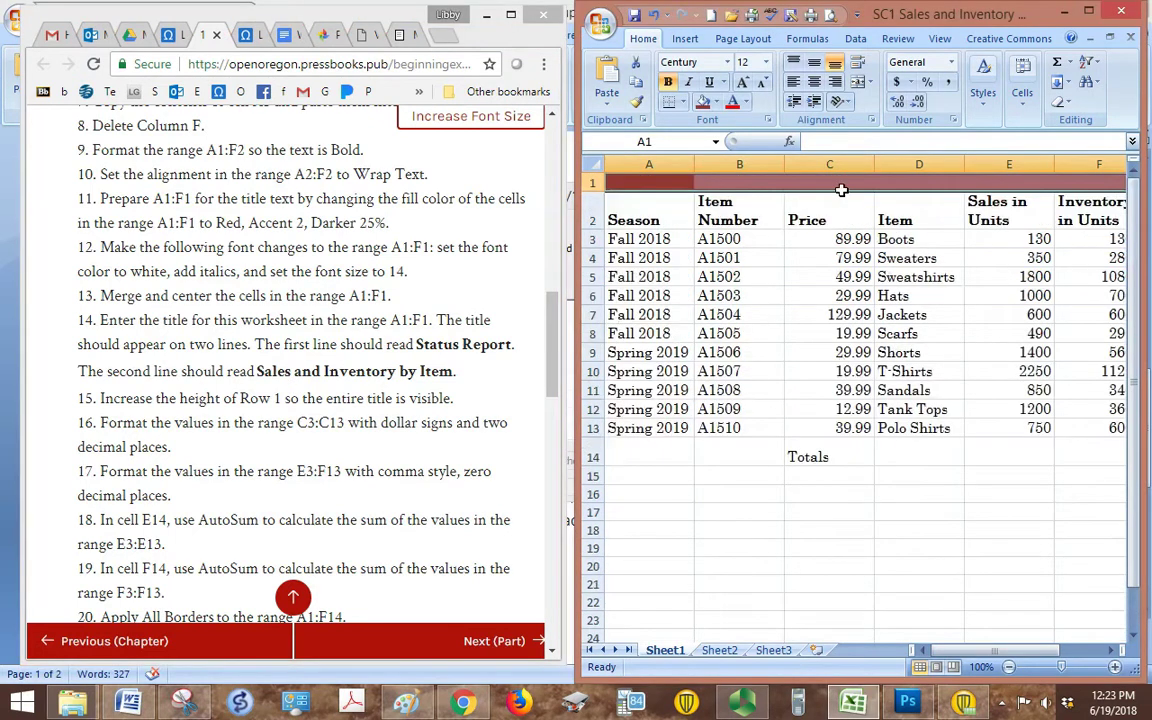
left_click(841, 190)
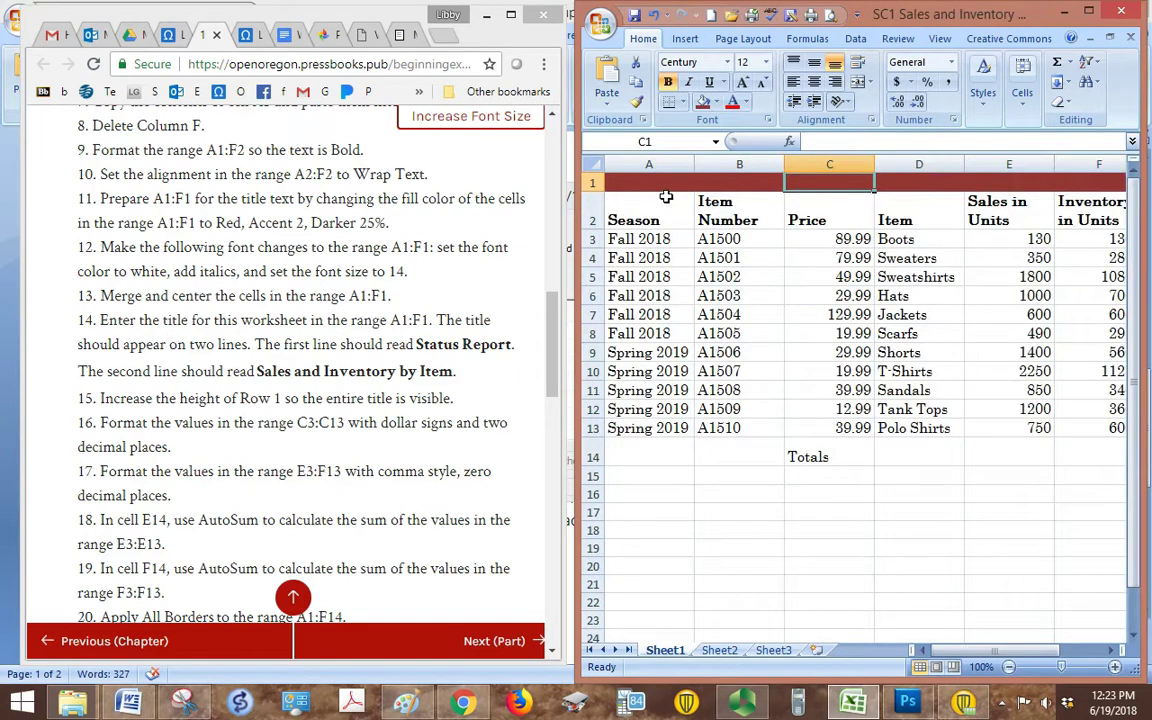
left_click(684, 185)
left_click(738, 189)
left_click(826, 183)
left_click_drag(655, 189, 1052, 181)
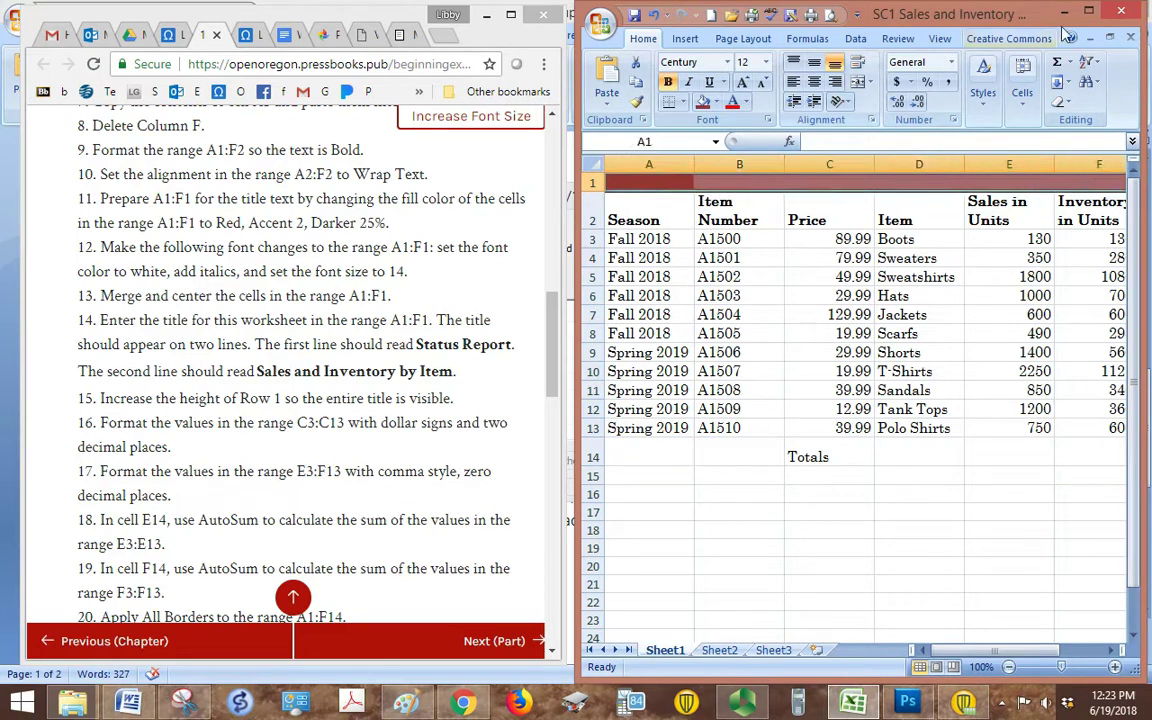
left_click(1093, 12)
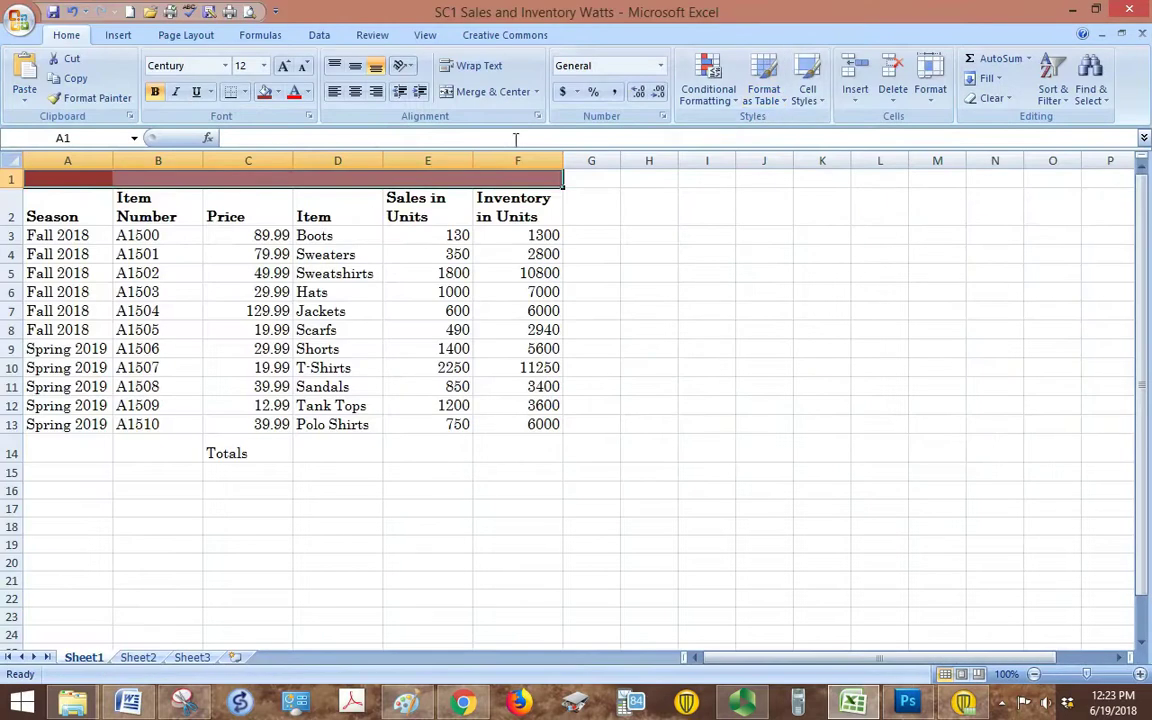
left_click(485, 94)
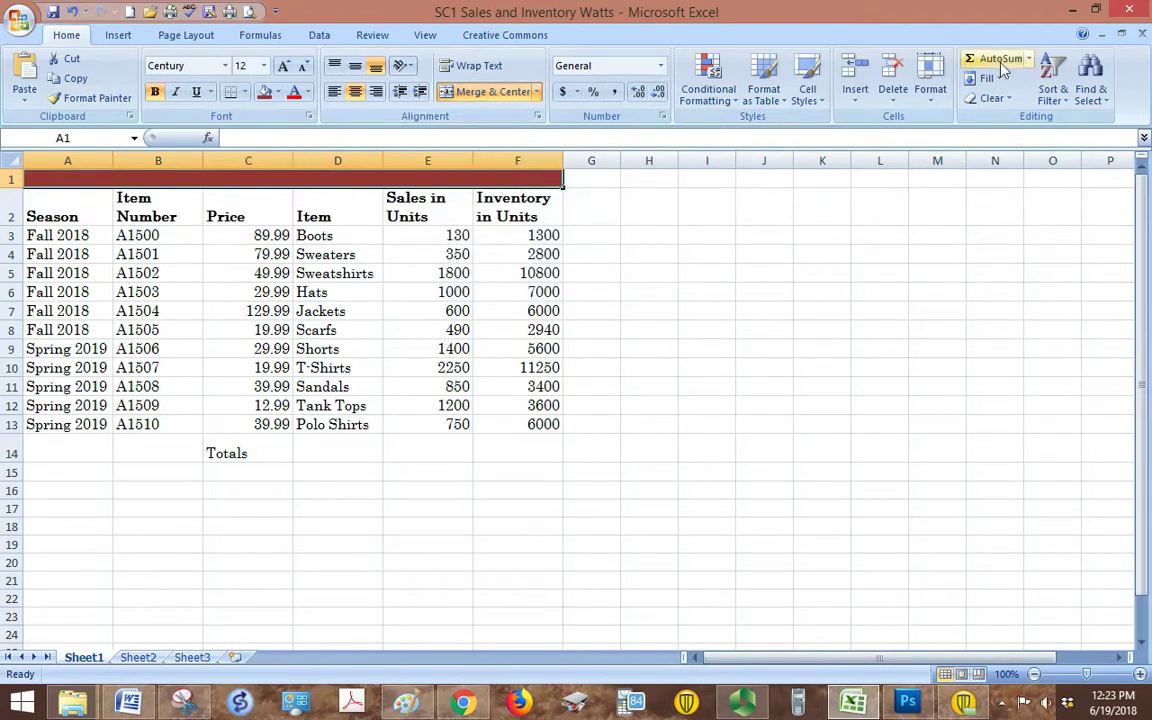
left_click(1096, 10)
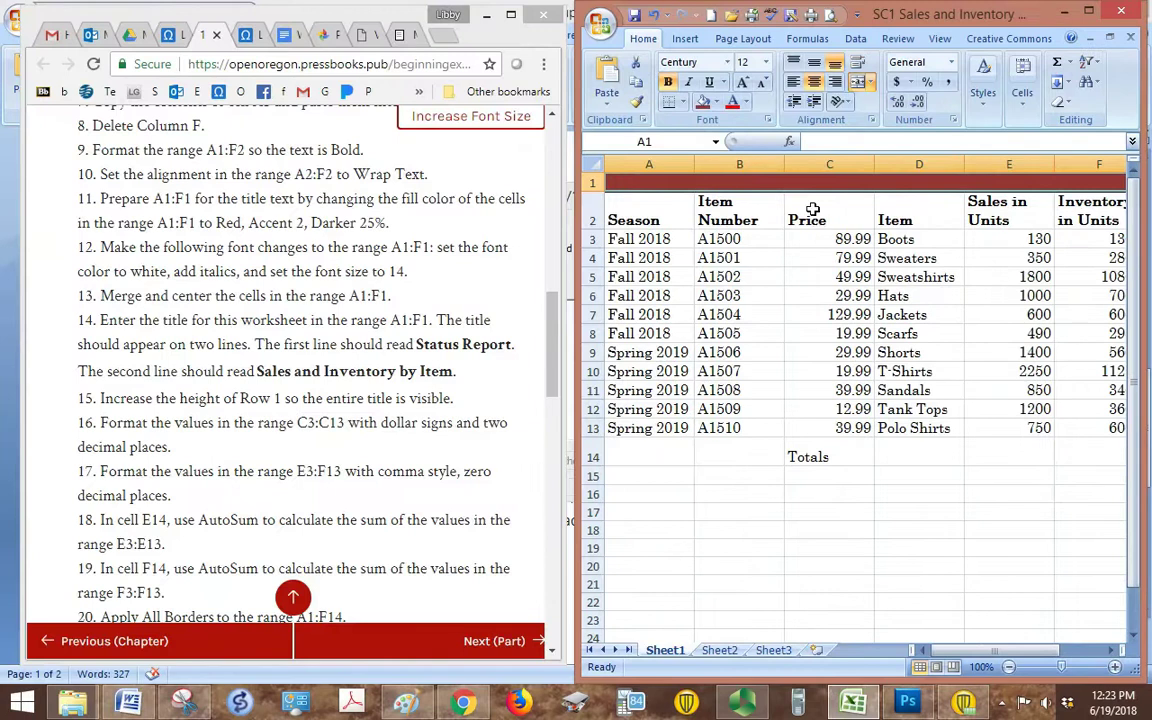
Enter 'Status Report' and, on a second line, 'Sales and Inventory by Item' in A1.
type("St")
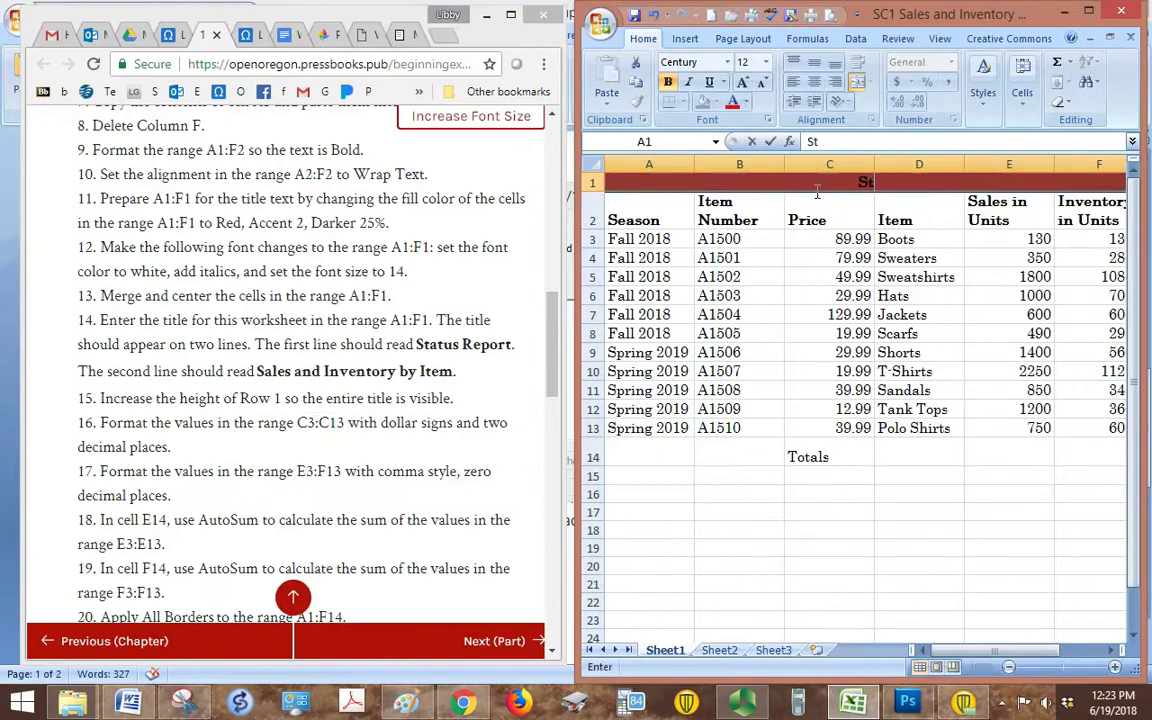
type("atus Report")
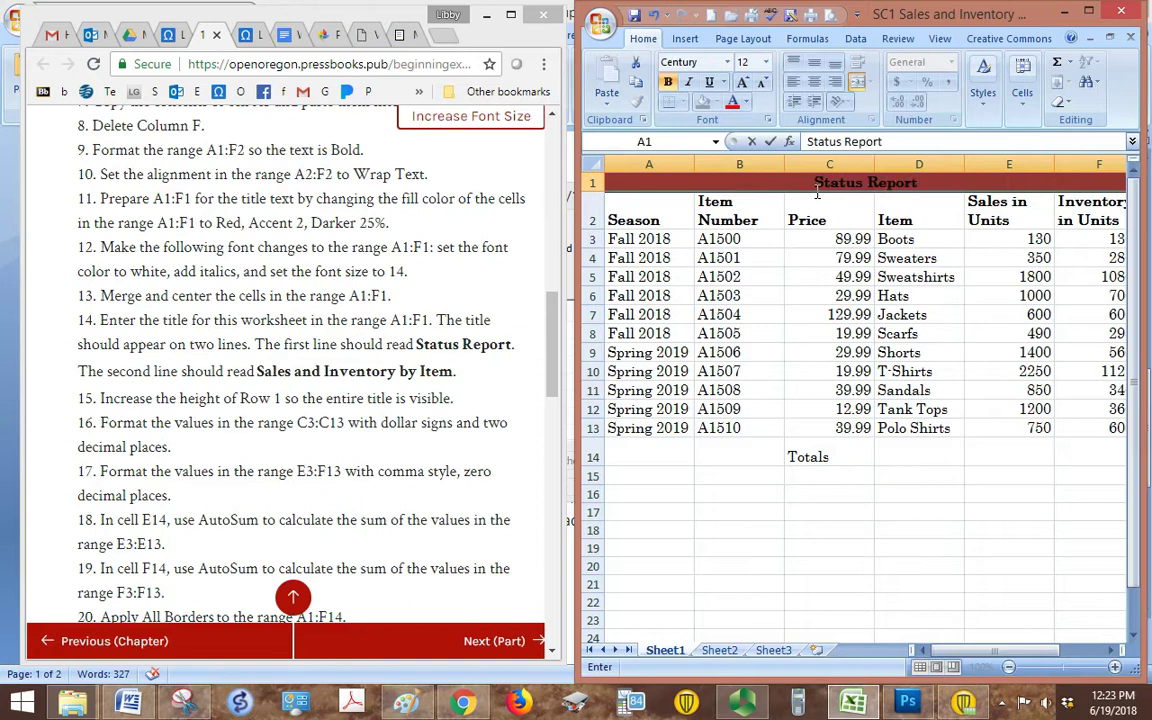
key("alt+Return")
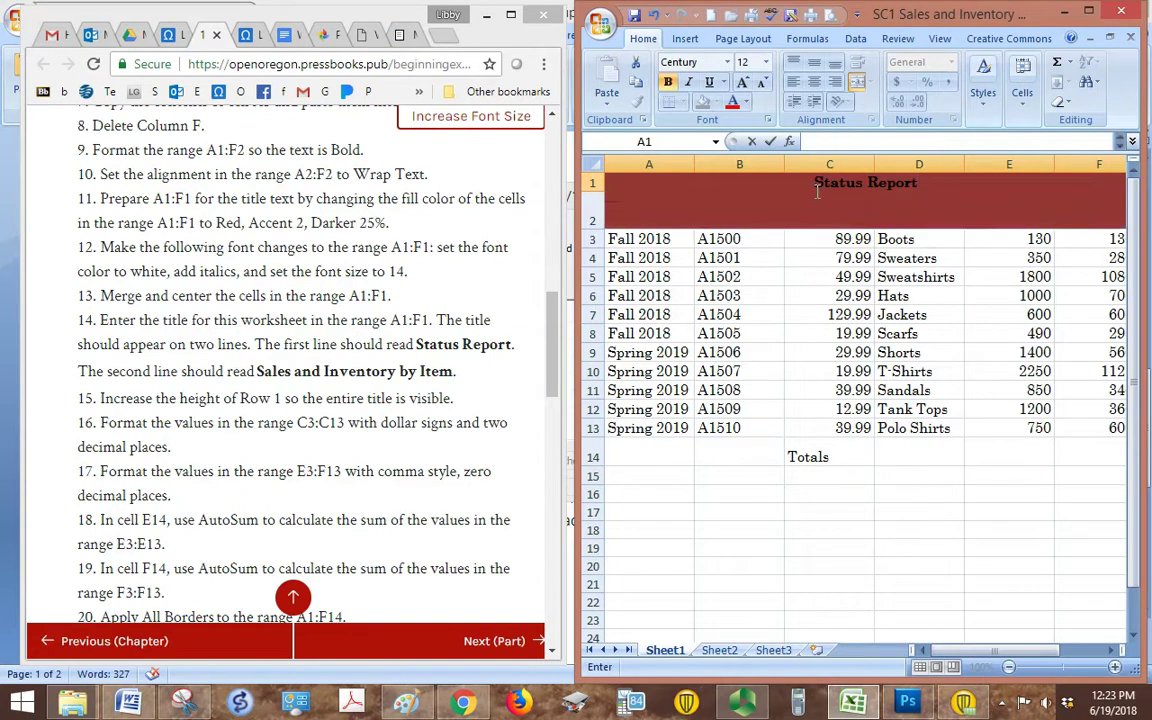
type("Sales and I")
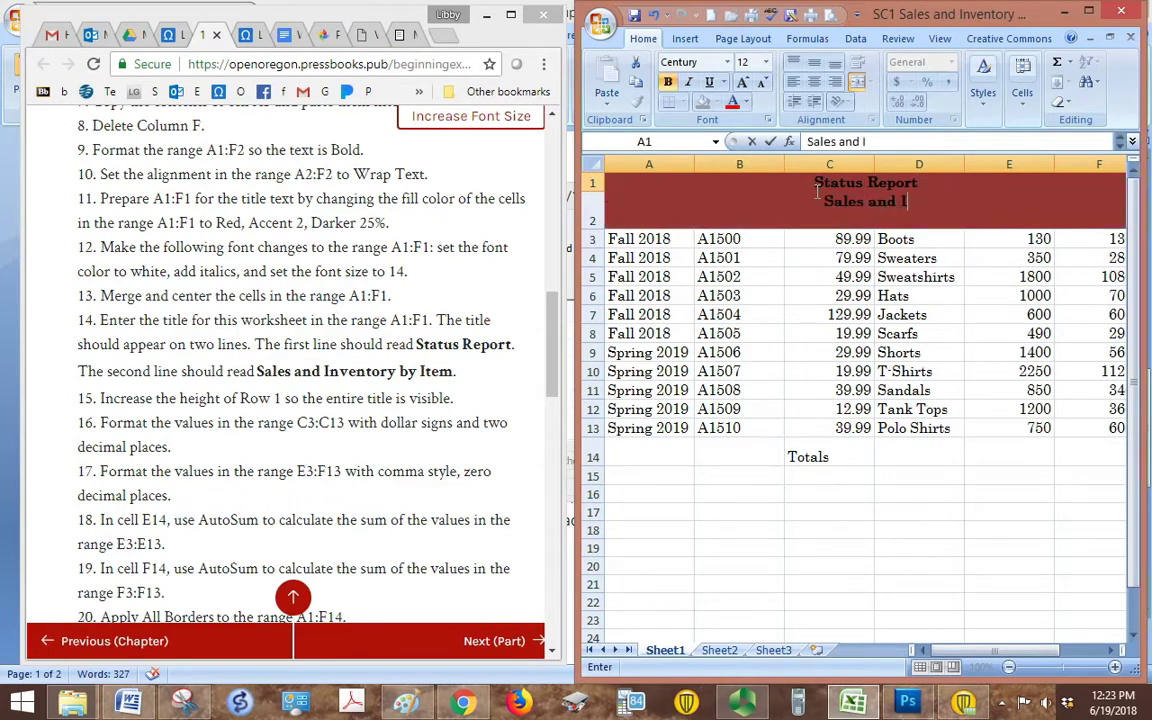
type("nventory by Item")
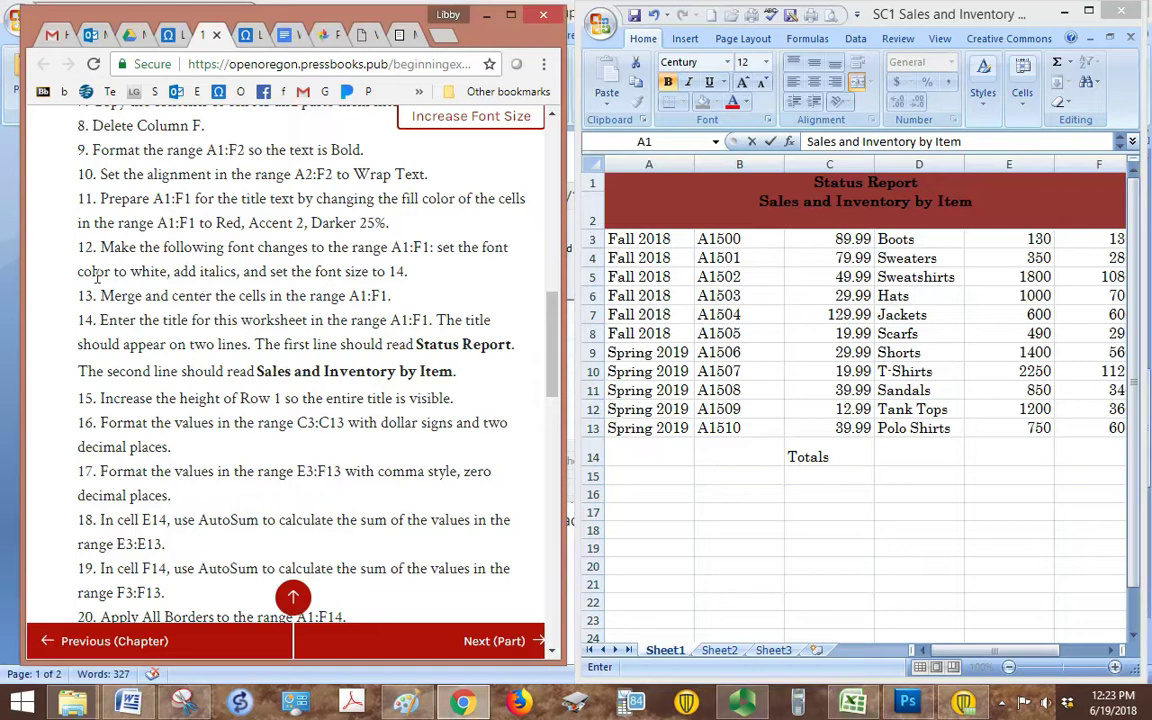
left_click_drag(80, 276, 436, 278)
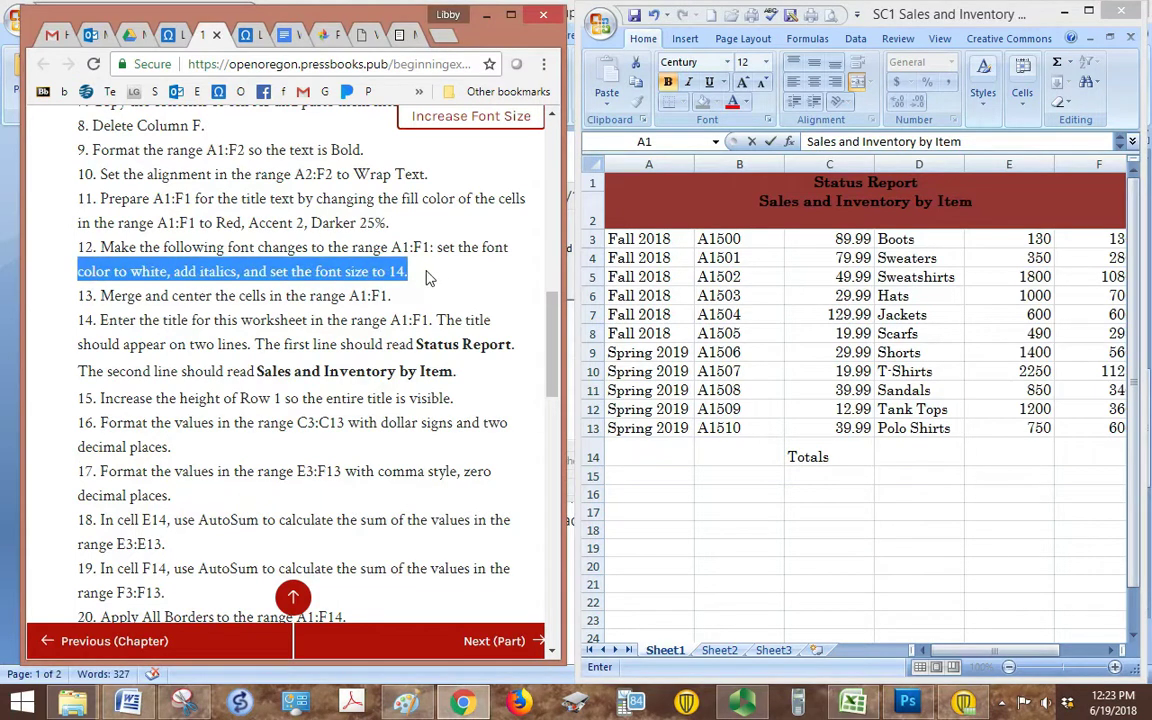
Make both lines of the A1 title white, italic and 14 point.
left_click(824, 201)
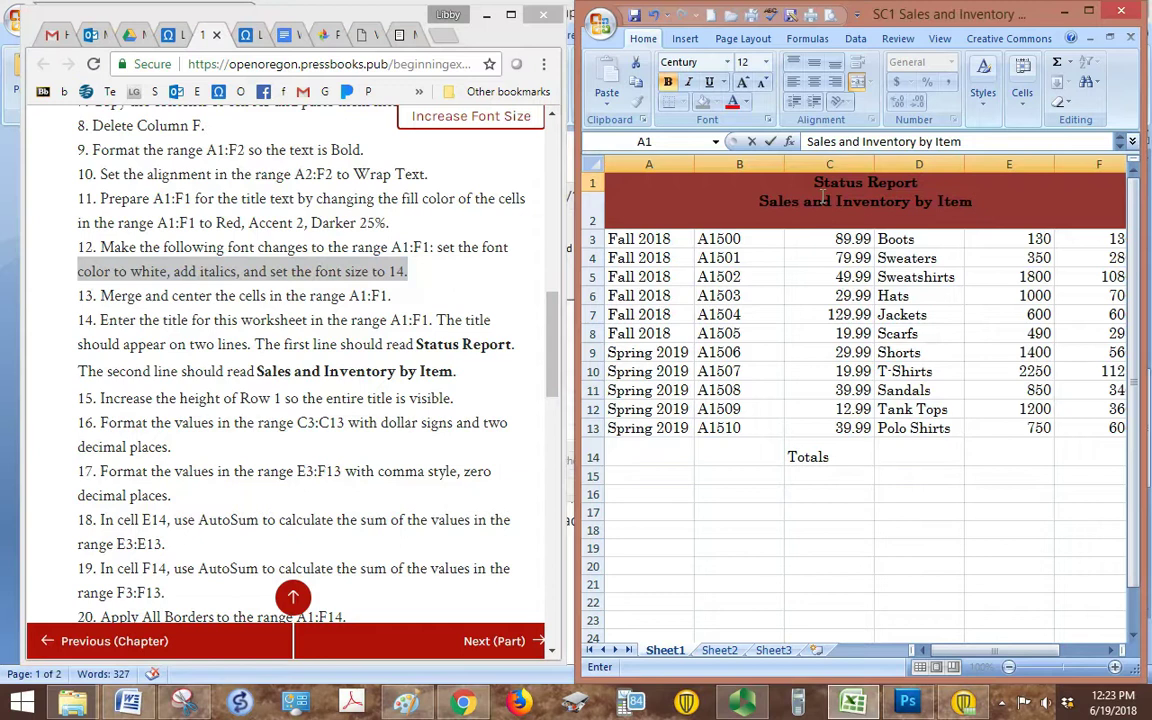
left_click_drag(813, 183, 972, 204)
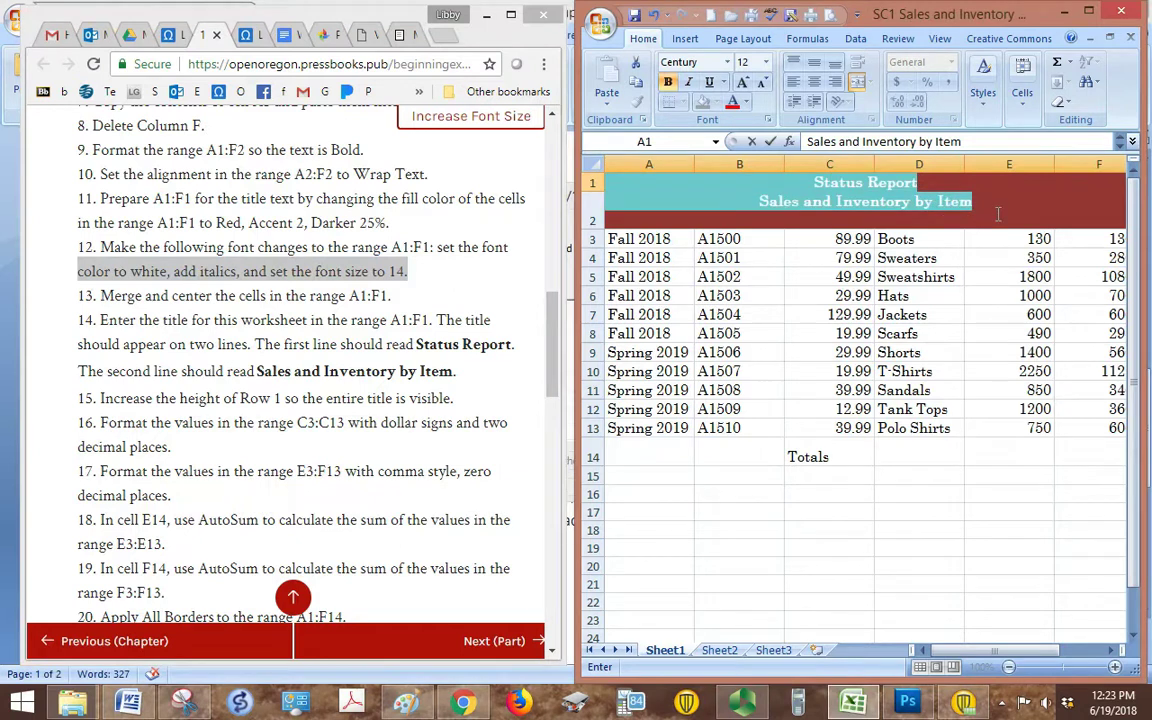
left_click(745, 102)
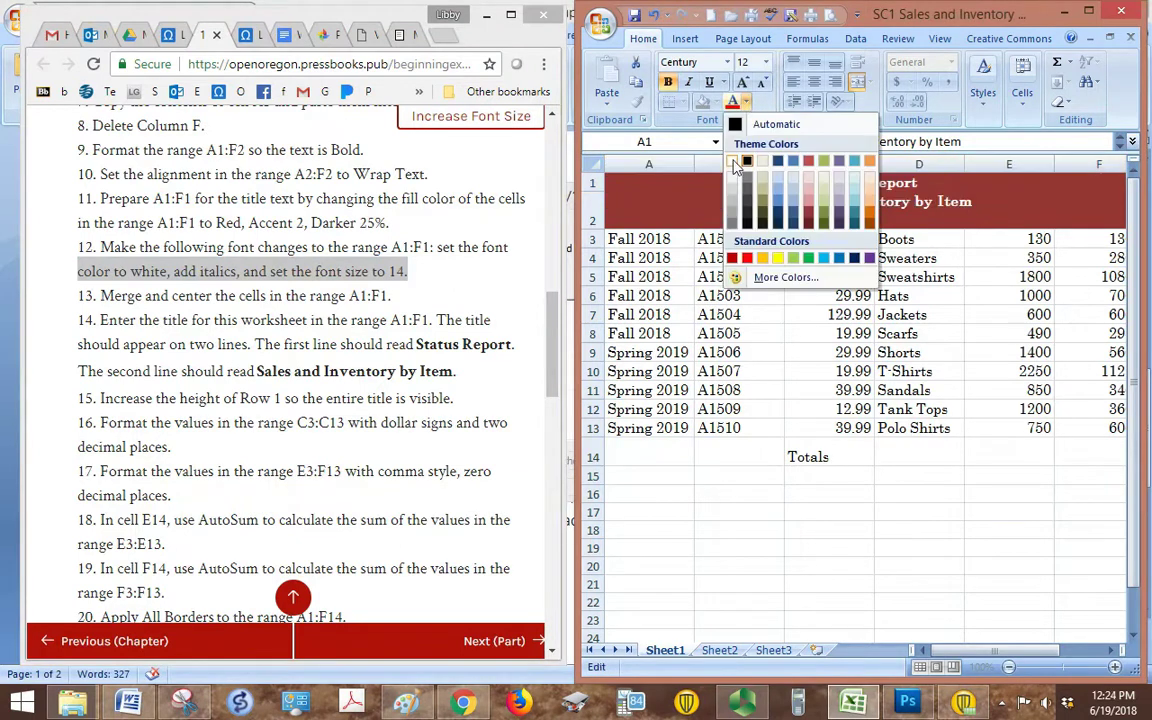
left_click(733, 163)
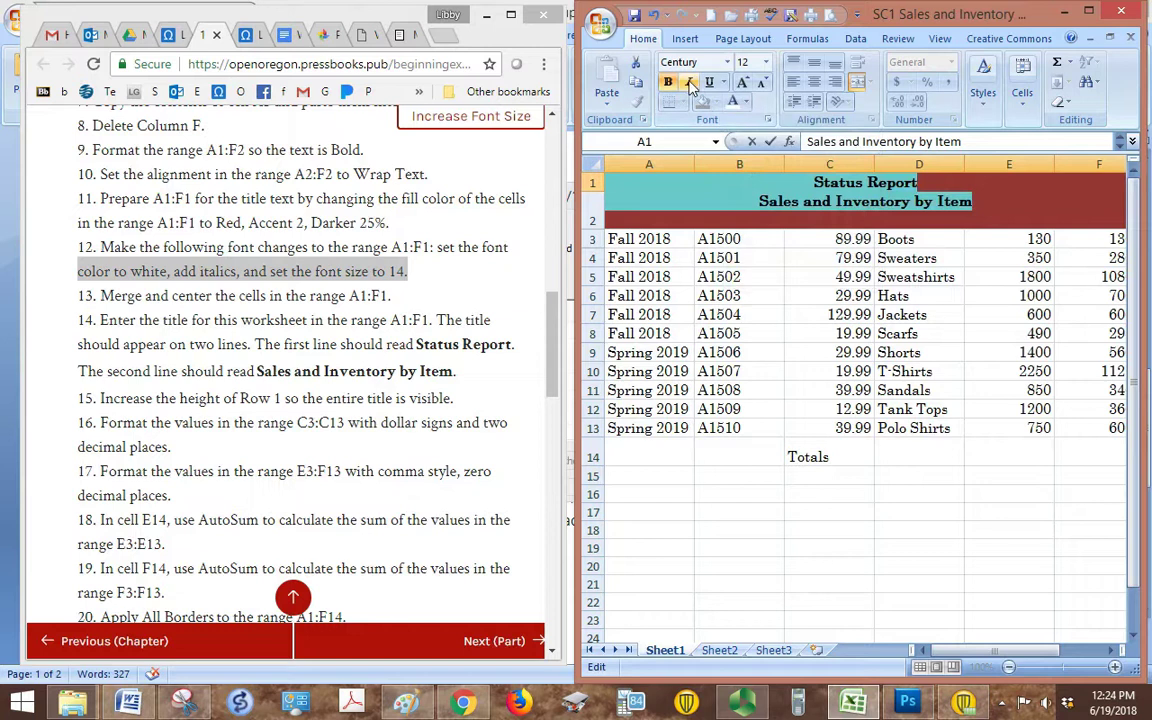
key("ctrl+i")
left_click(766, 62)
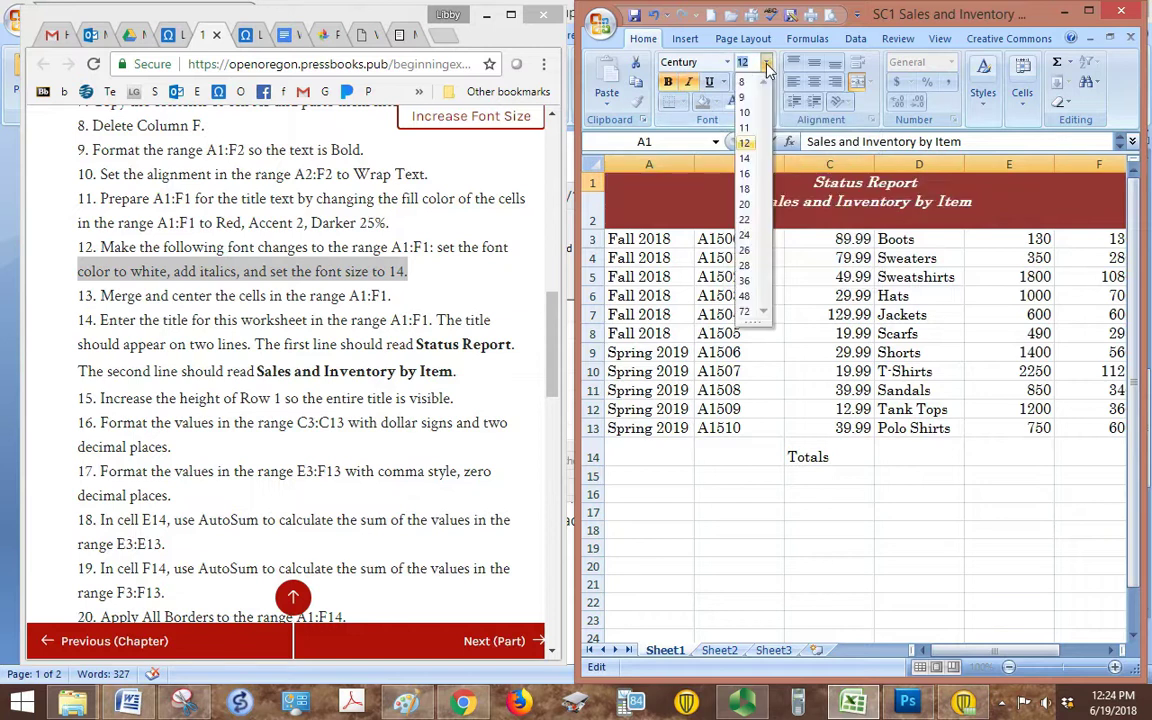
left_click(761, 166)
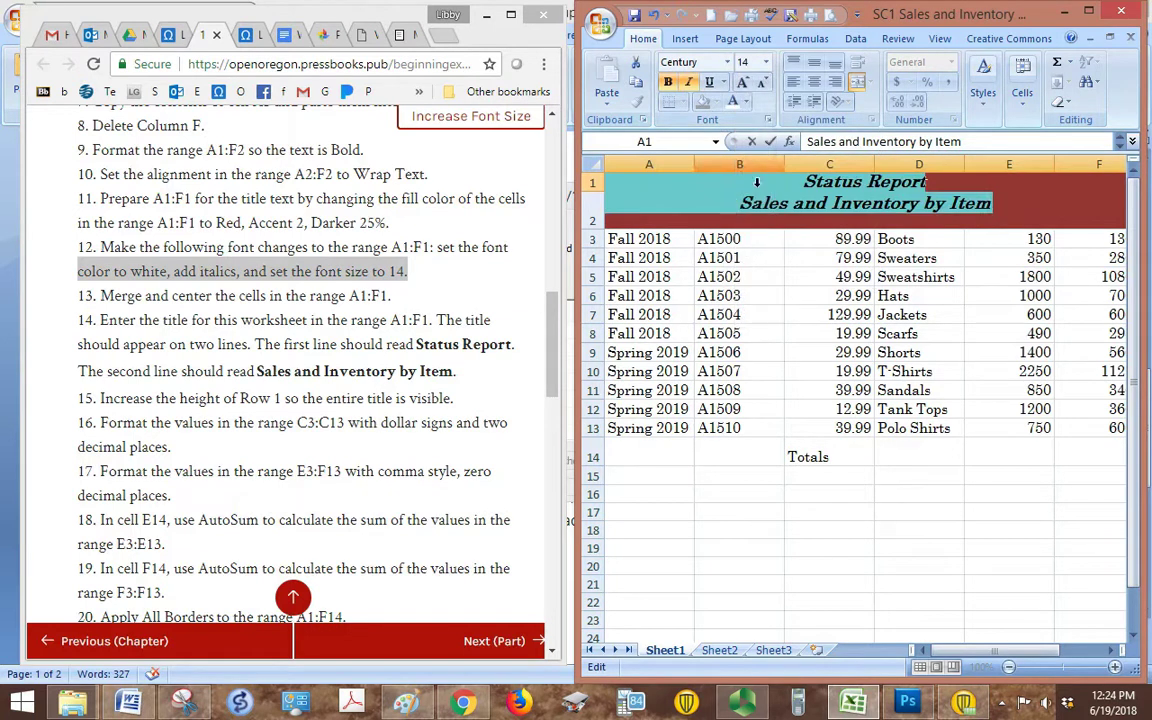
left_click(779, 330)
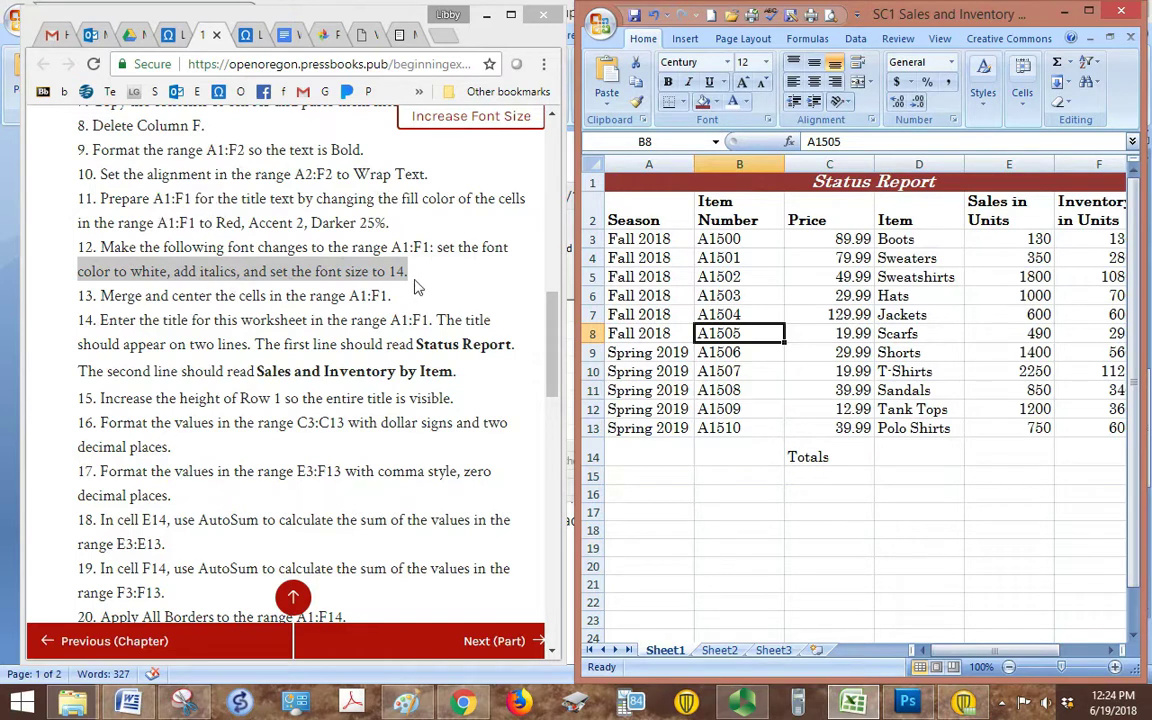
left_click(123, 401)
Drag the row 1 lower boundary down so both title lines are visible.
scroll(123, 403, "down", 3)
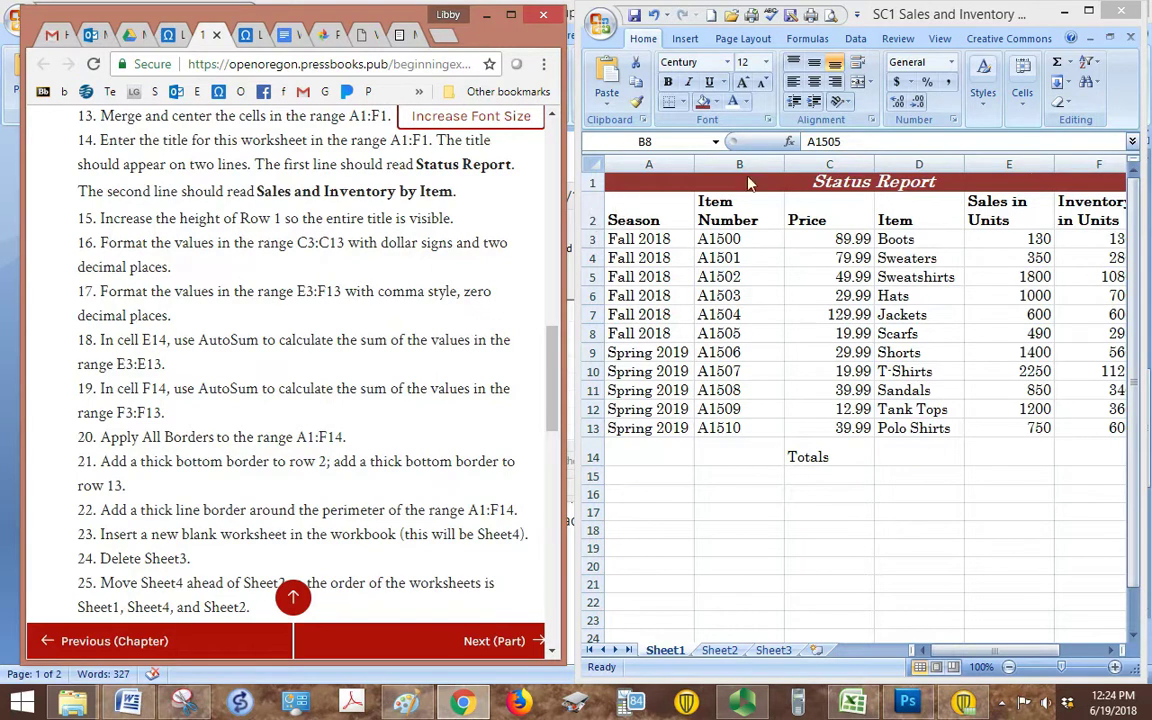
left_click(600, 199)
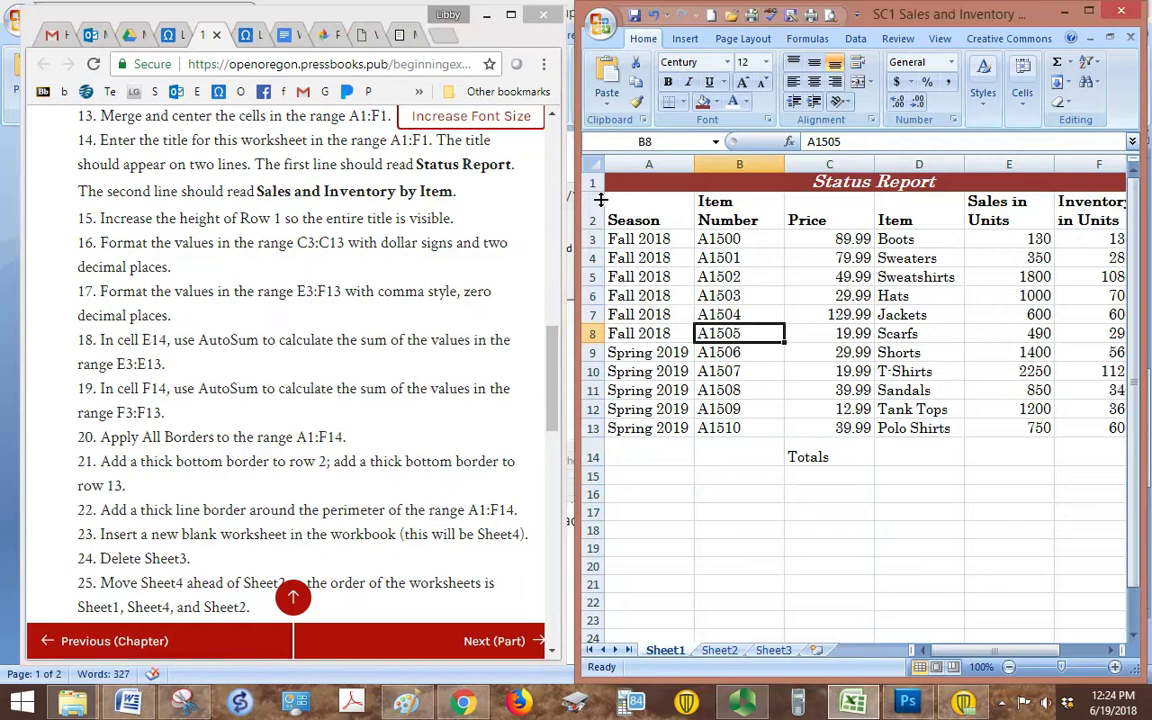
left_click_drag(600, 199, 602, 227)
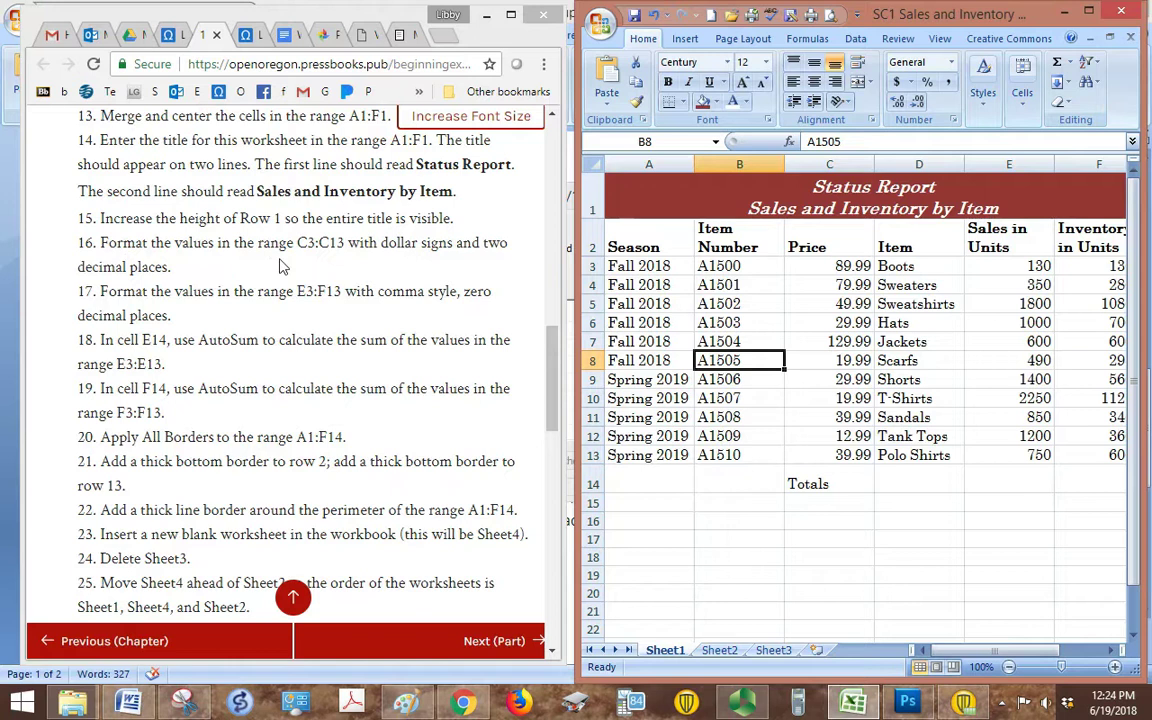
Give the prices in C3:C13 Accounting format with dollar signs and 2 decimal places.
left_click_drag(815, 268, 815, 458)
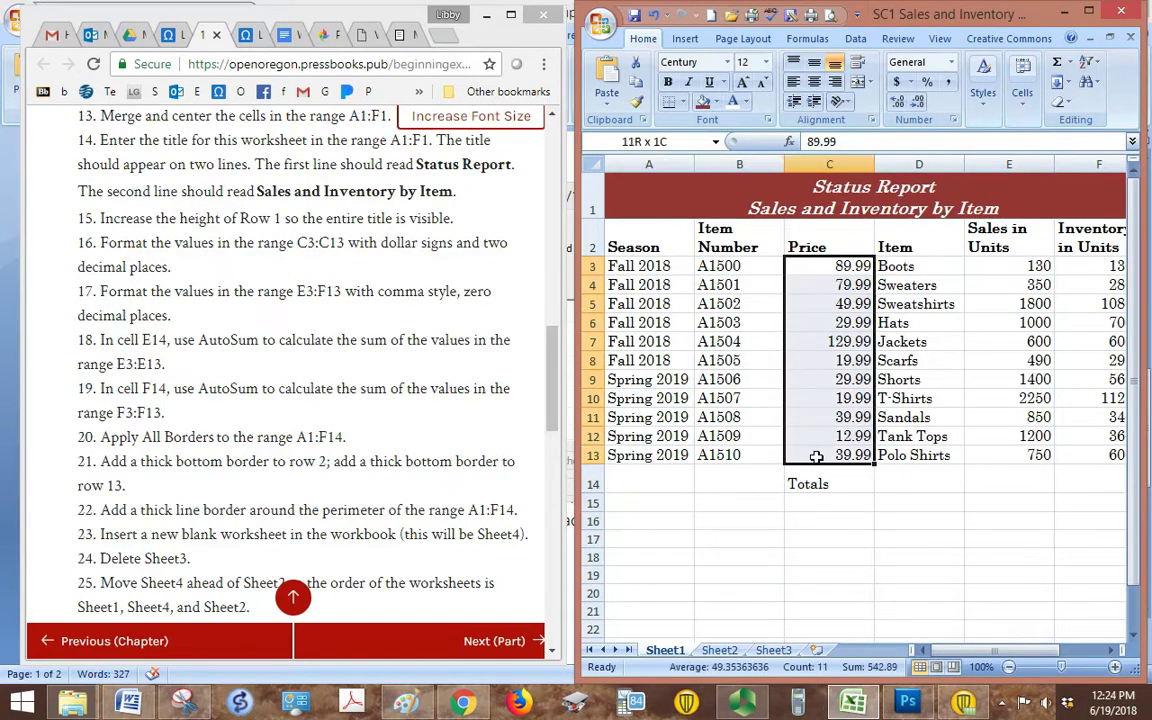
left_click(897, 82)
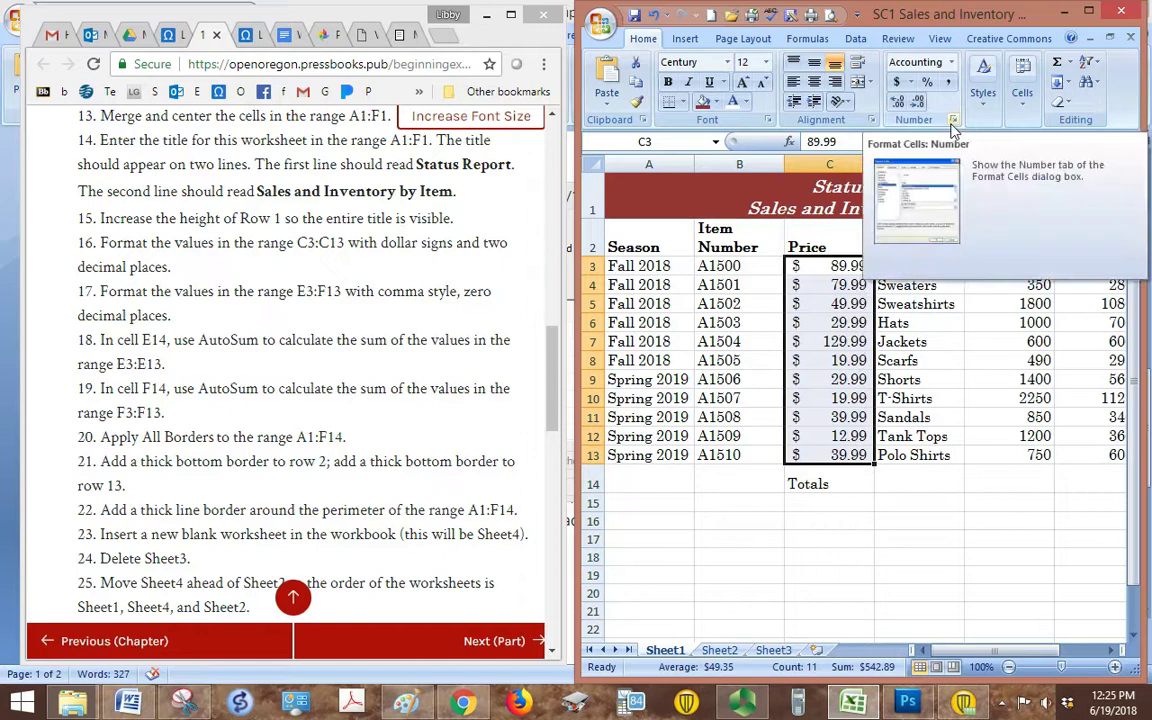
right_click(833, 341)
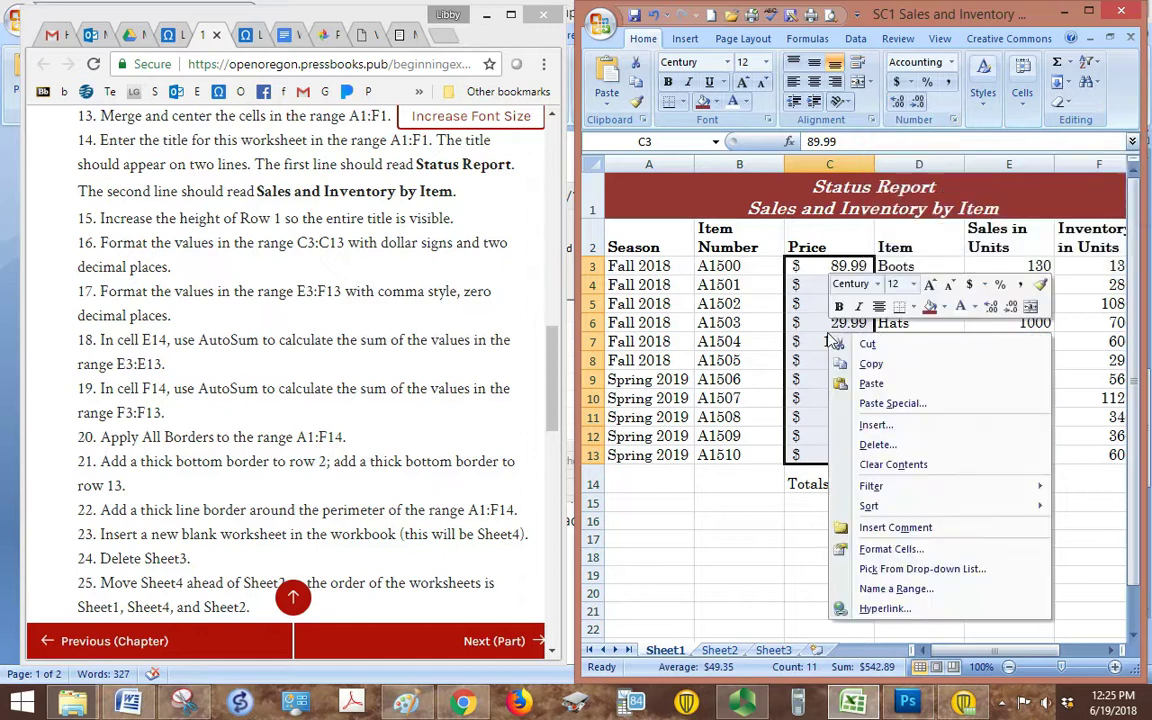
left_click(870, 552)
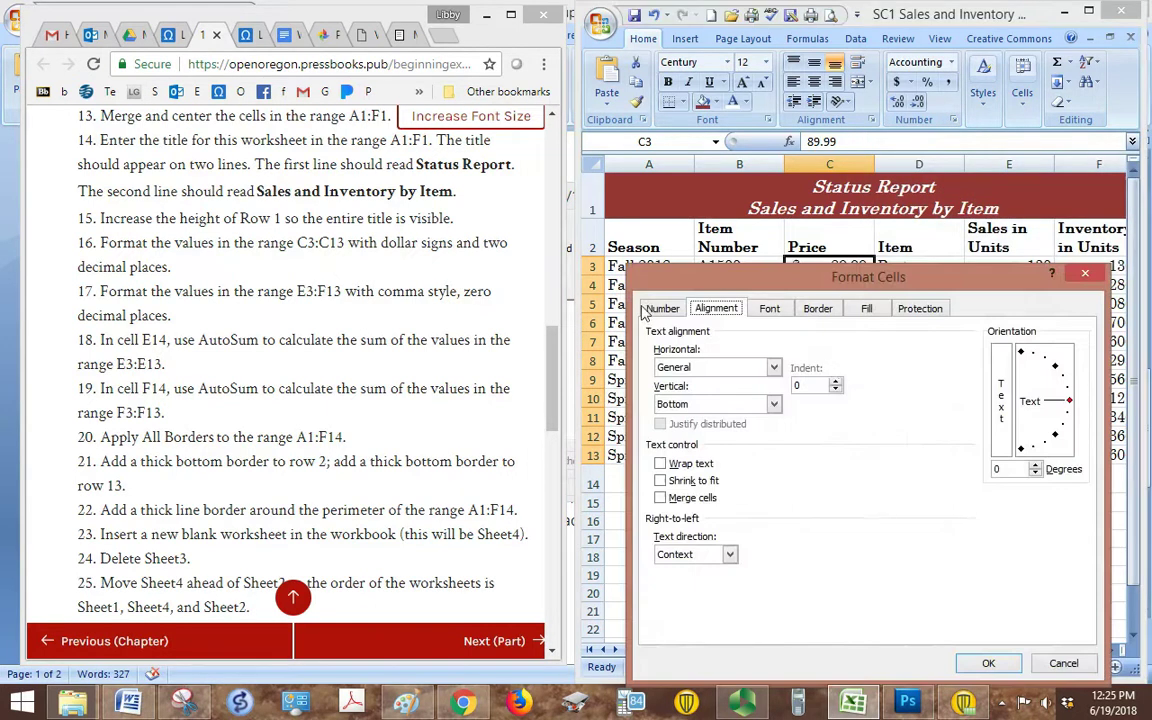
left_click(658, 309)
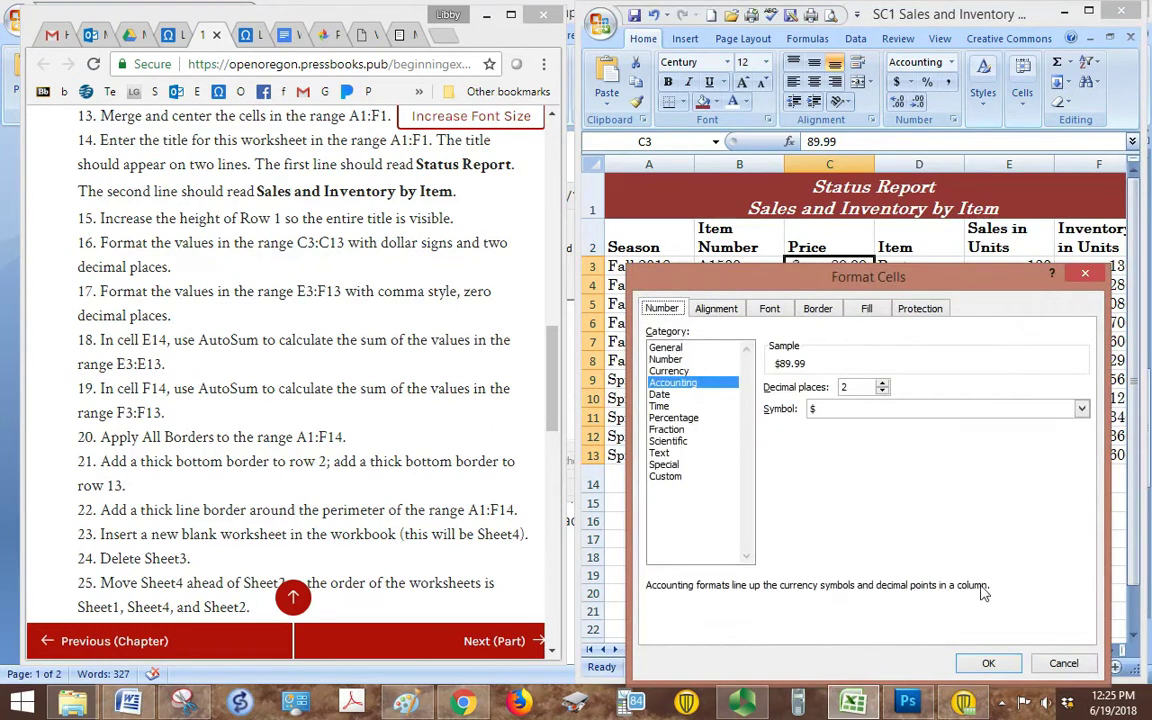
left_click(988, 663)
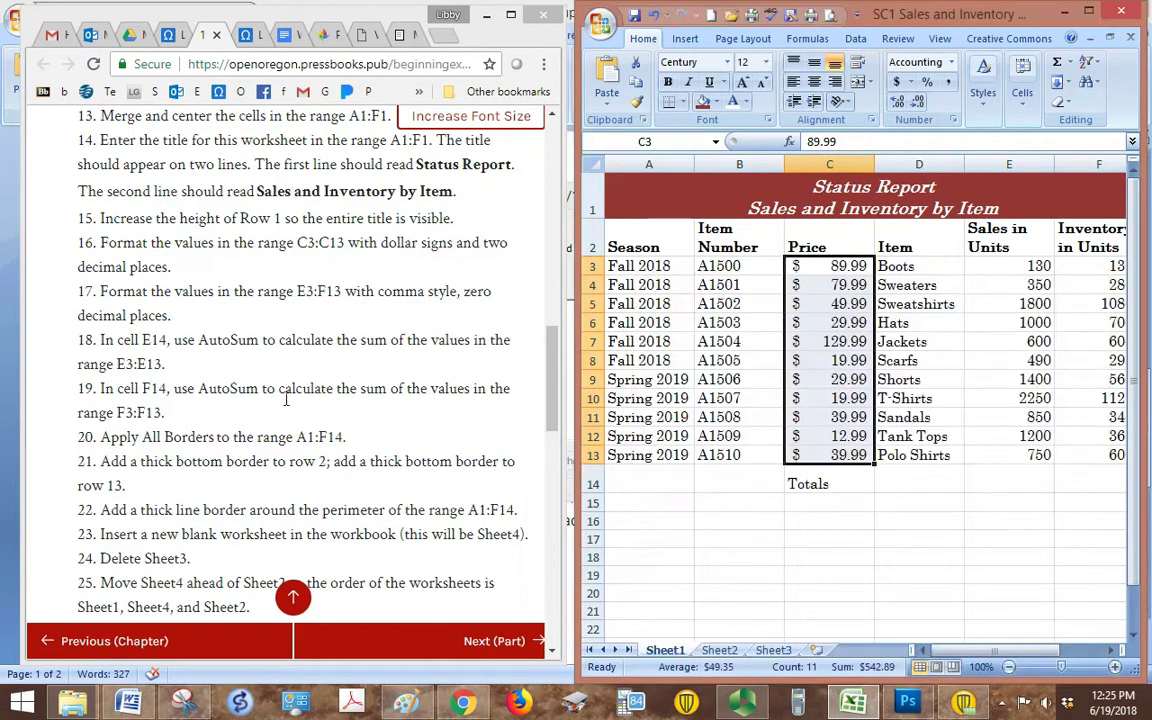
left_click(106, 318)
left_click_drag(1008, 265, 1105, 458)
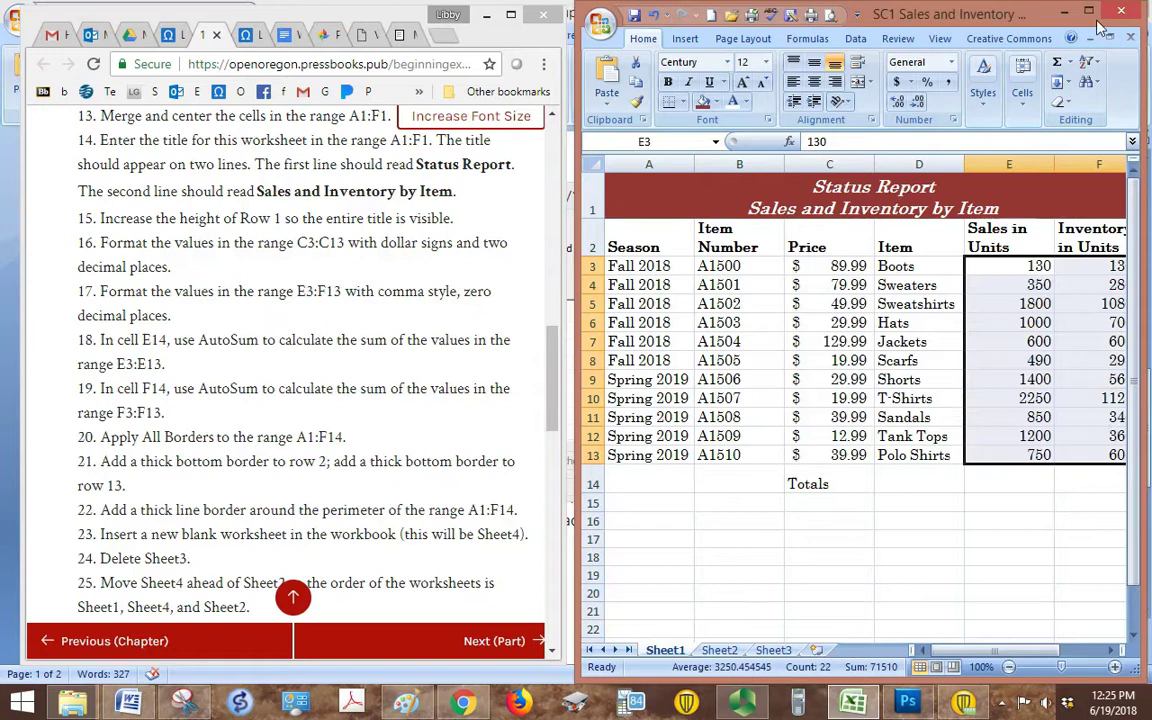
Apply Comma Style to the sales and inventory figures in E3:F13.
double_click(982, 14)
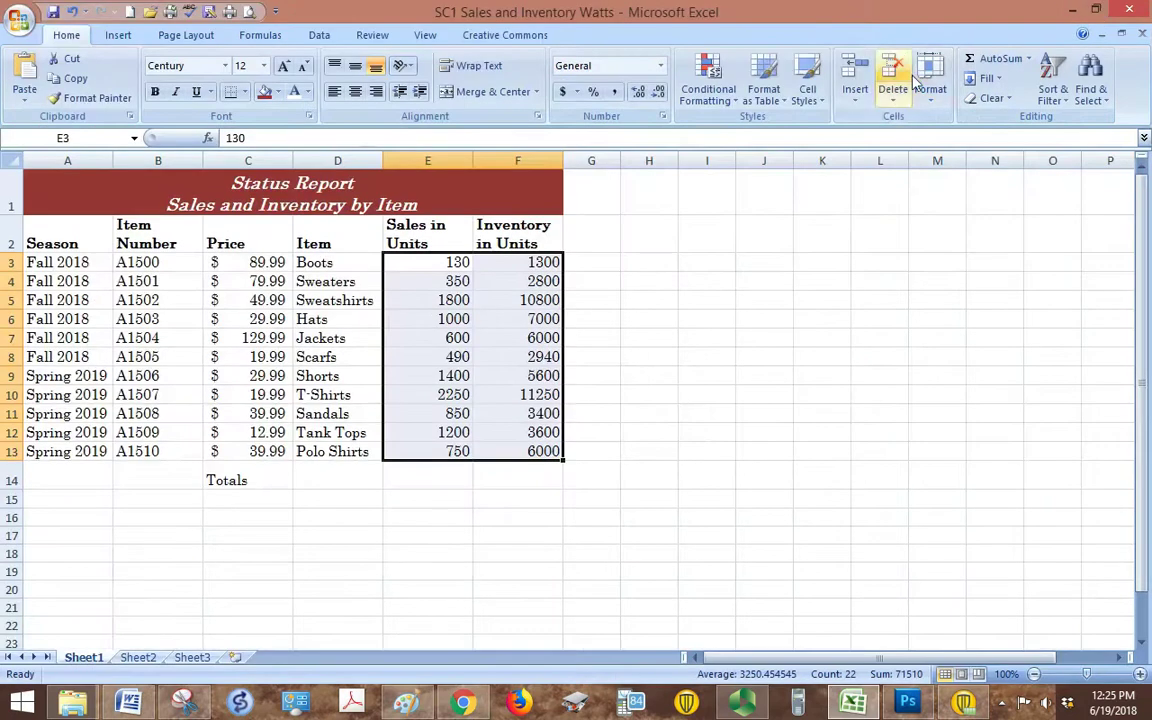
left_click(615, 93)
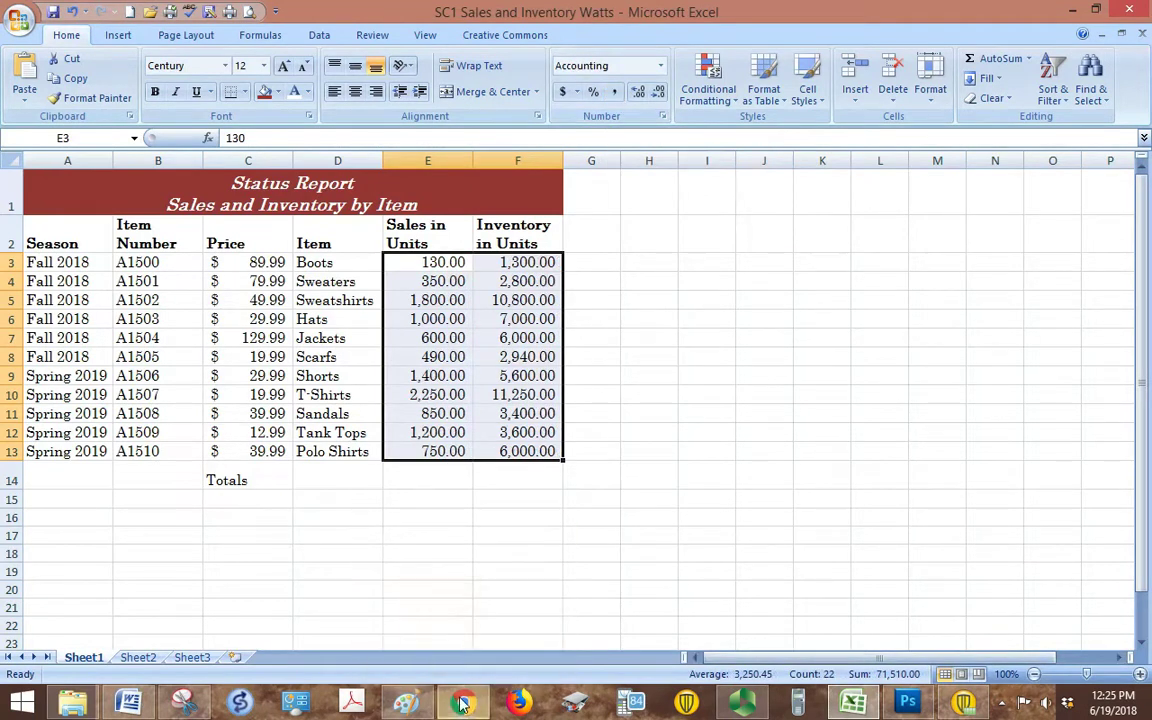
left_click(380, 630)
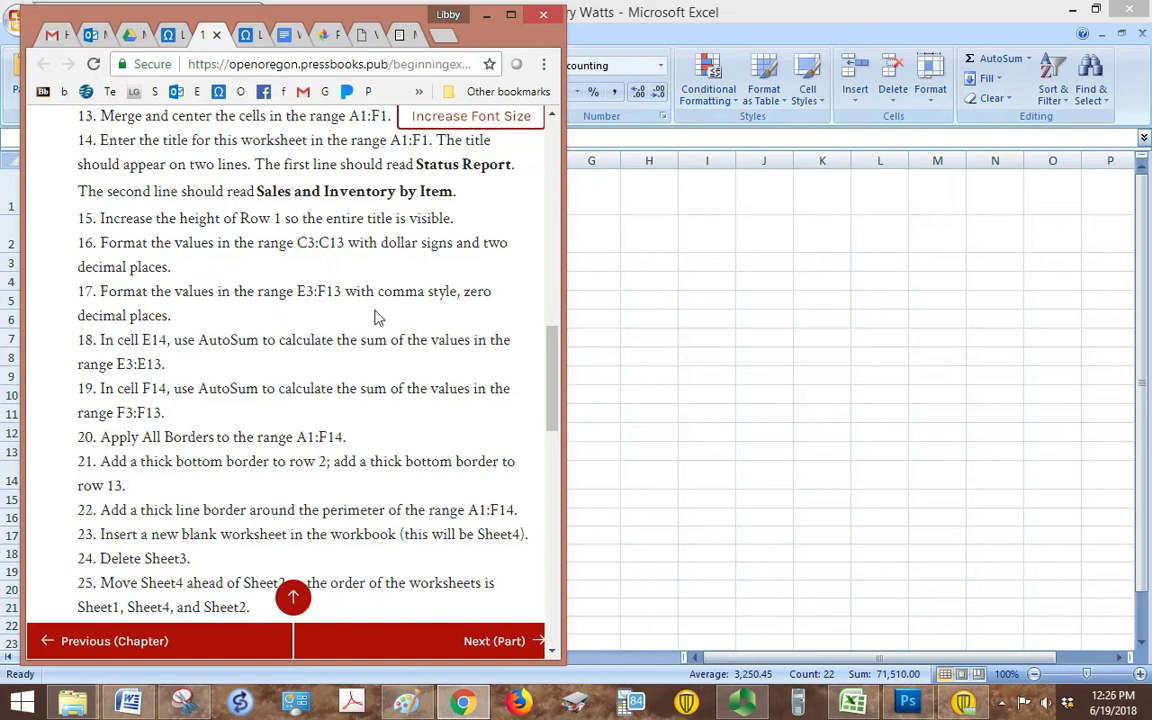
left_click(486, 14)
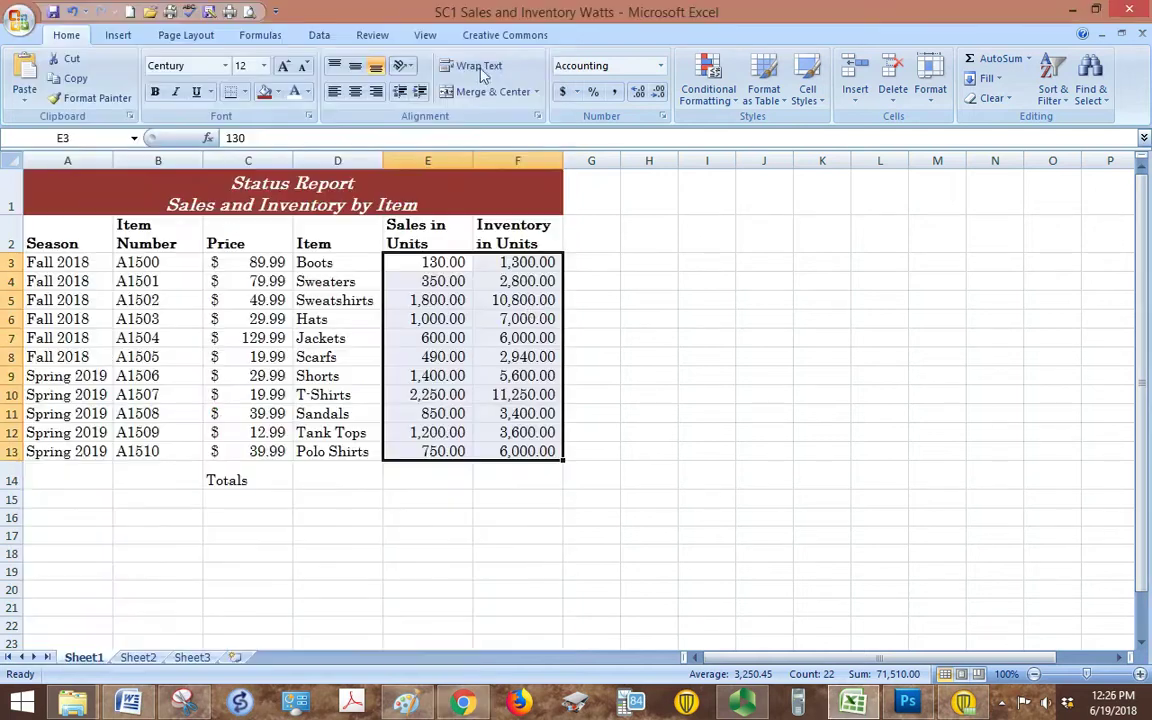
Set E3:F13 to 0 decimal places in Format Cells, showing whole numbers like 1,300.
right_click(480, 300)
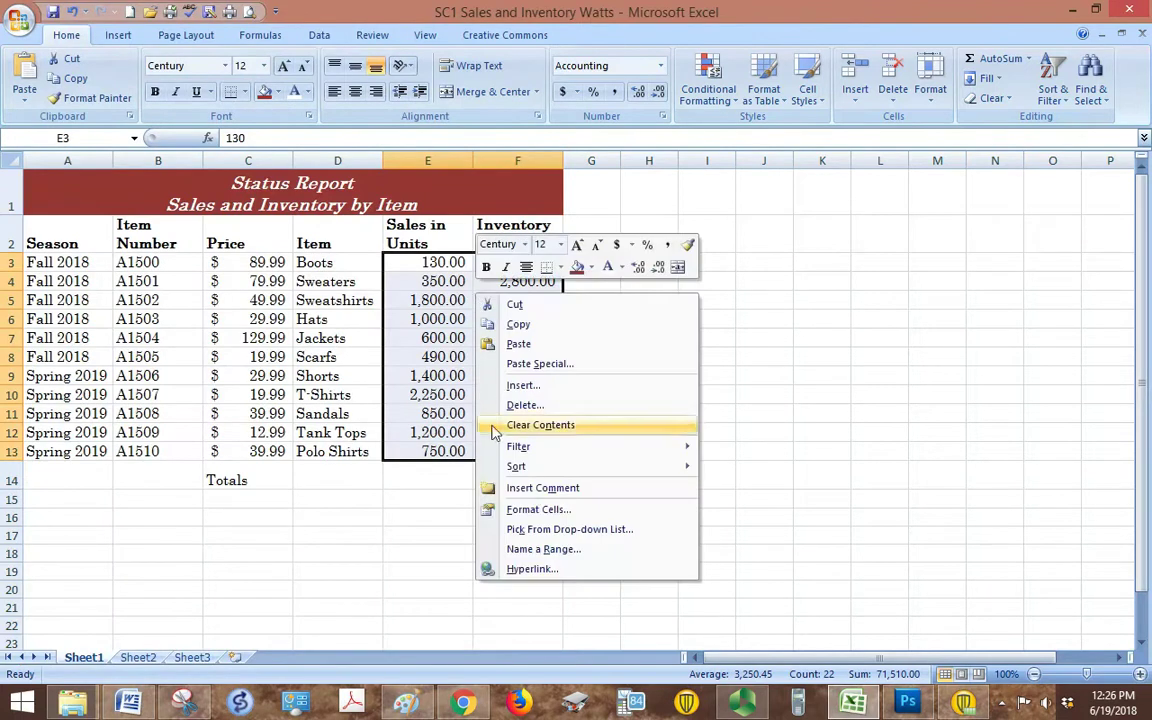
left_click(504, 510)
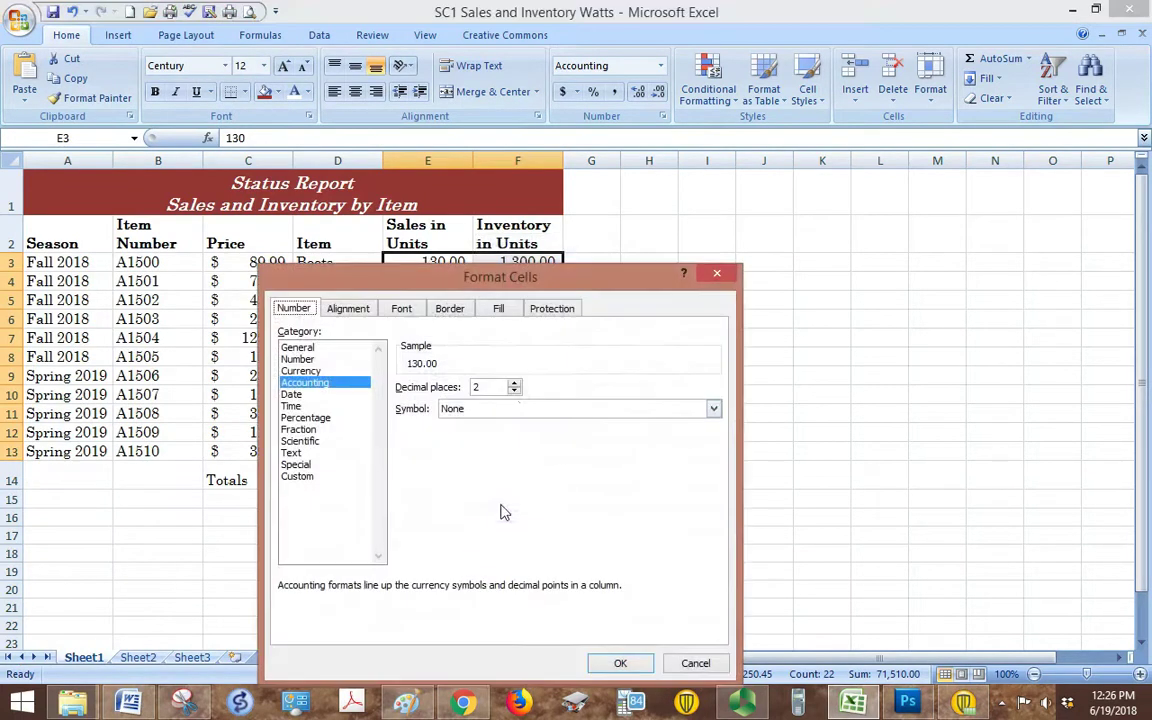
double_click(514, 391)
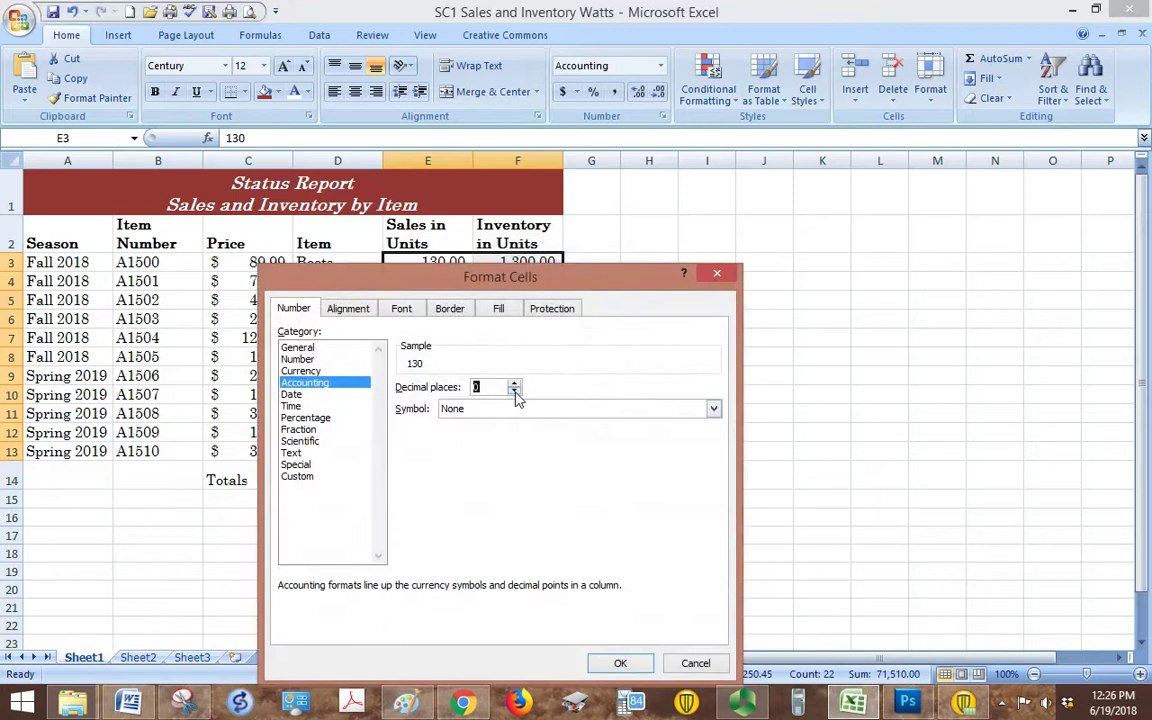
left_click(619, 663)
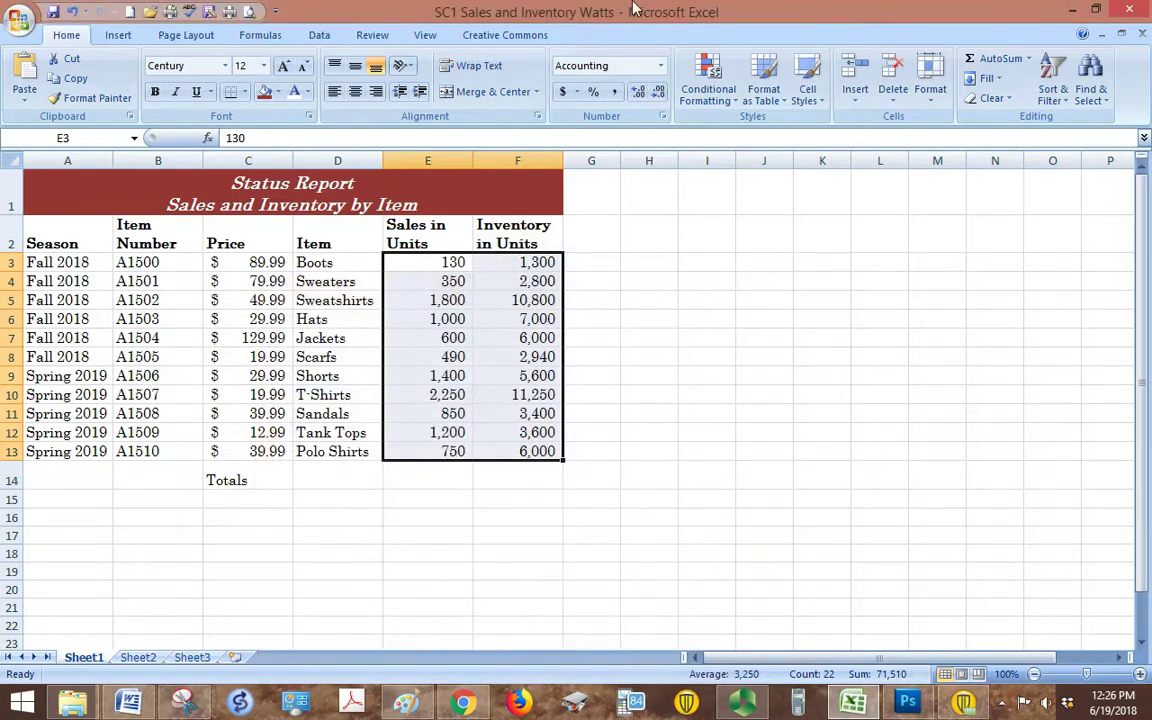
left_click(1096, 10)
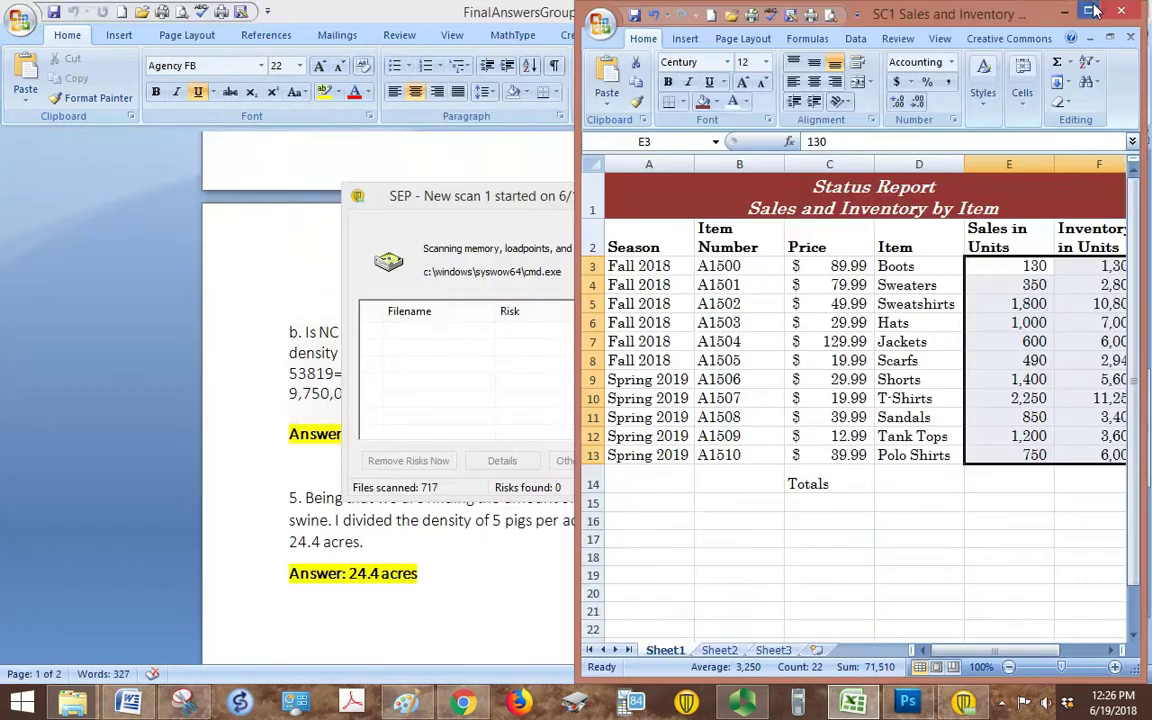
AutoSum the Sales and Inventory columns into E14 and F14, giving 10,820 and 60,690.
left_click(460, 705)
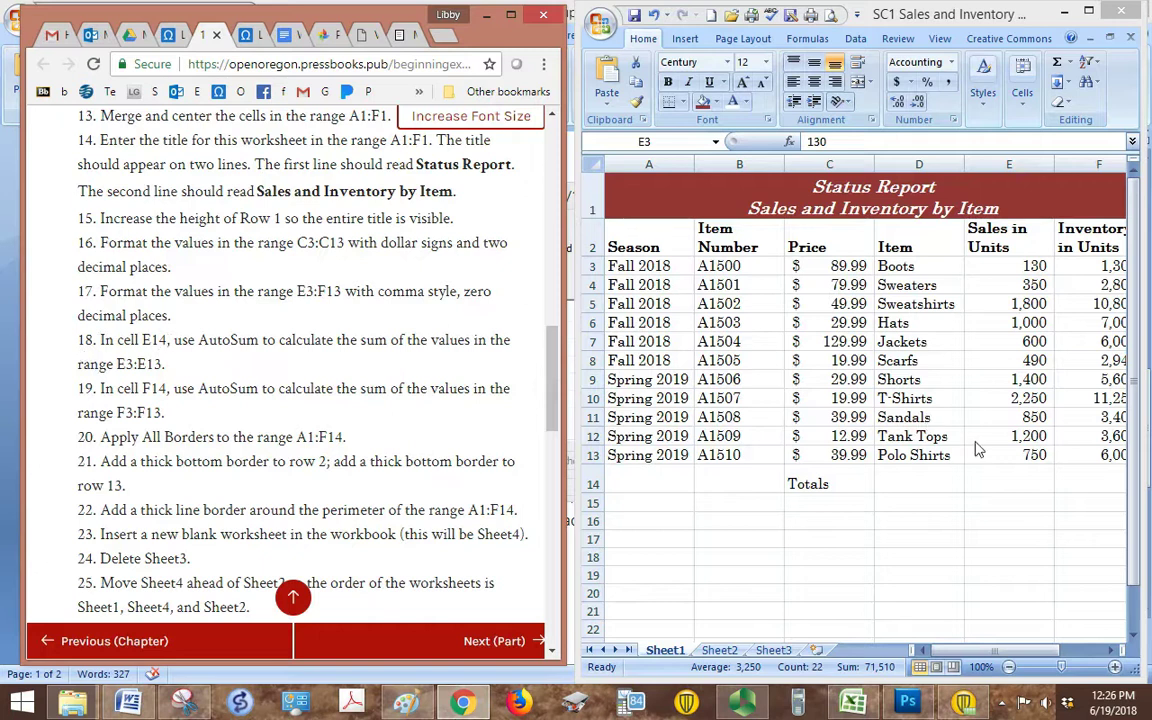
left_click(998, 483)
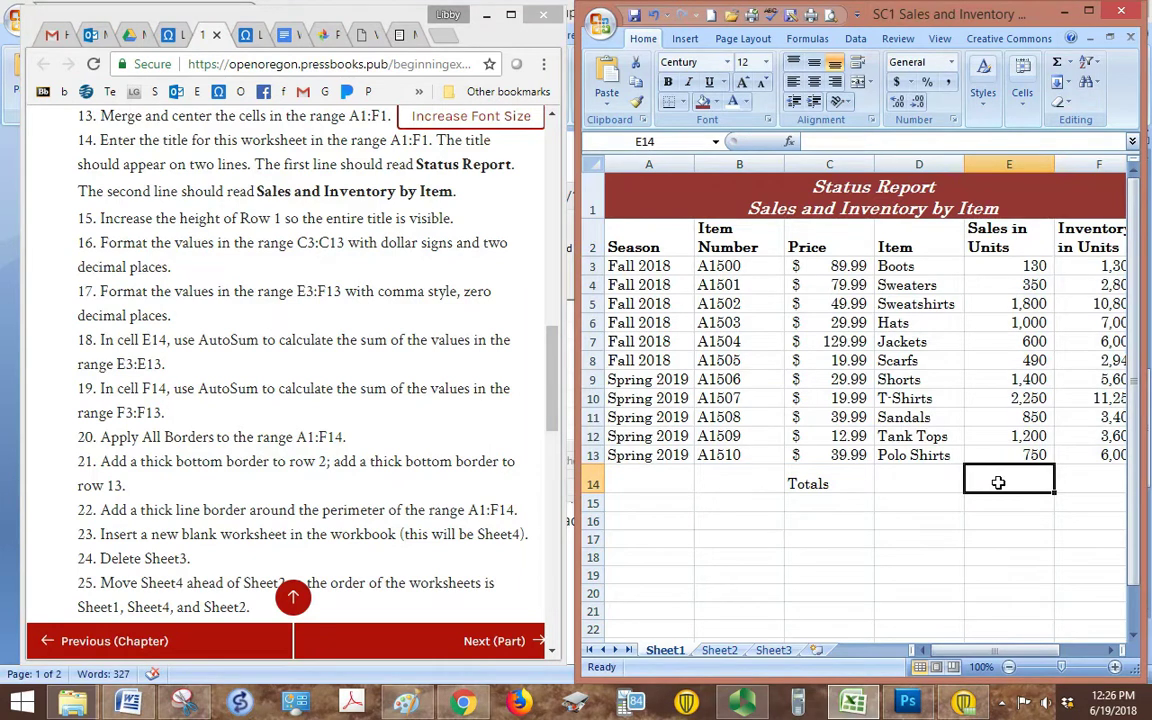
left_click_drag(1030, 268, 1018, 489)
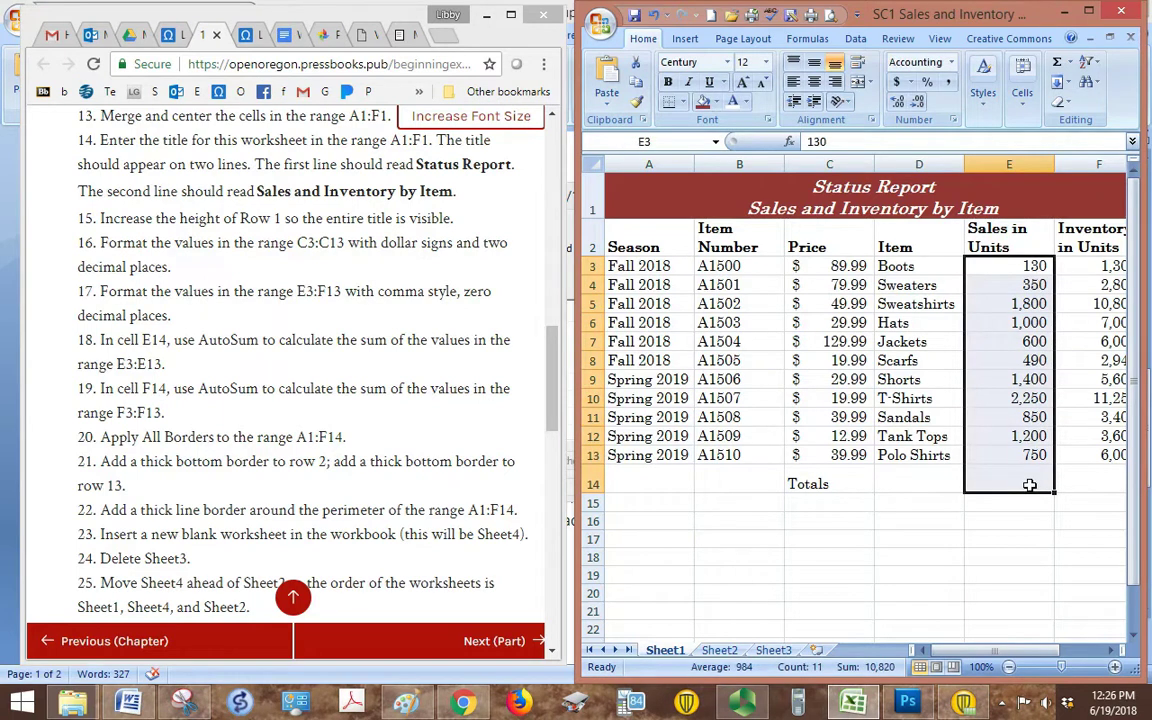
left_click(1060, 66)
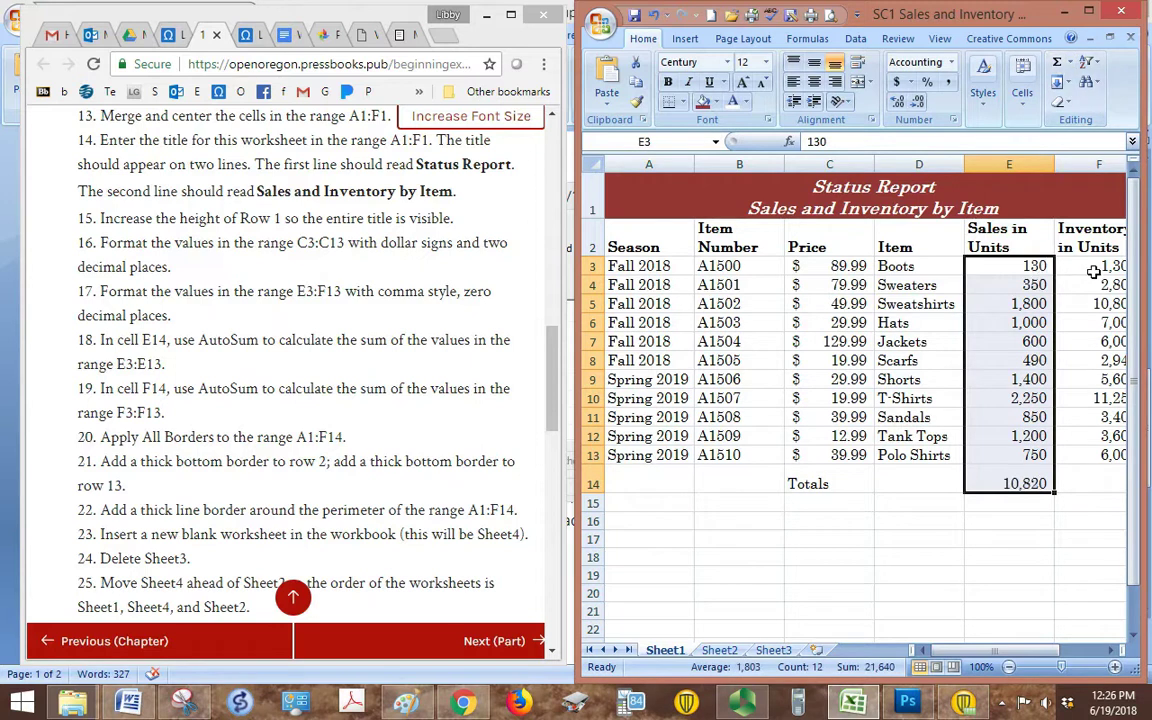
left_click_drag(1090, 267, 1088, 488)
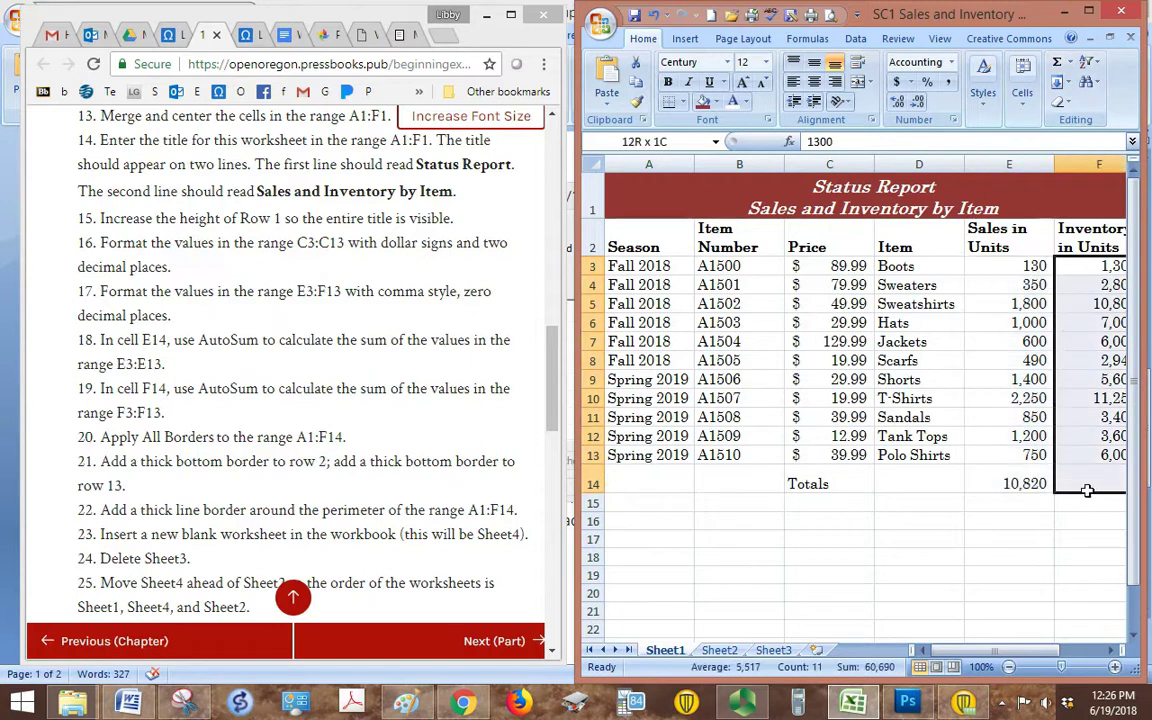
left_click(1060, 66)
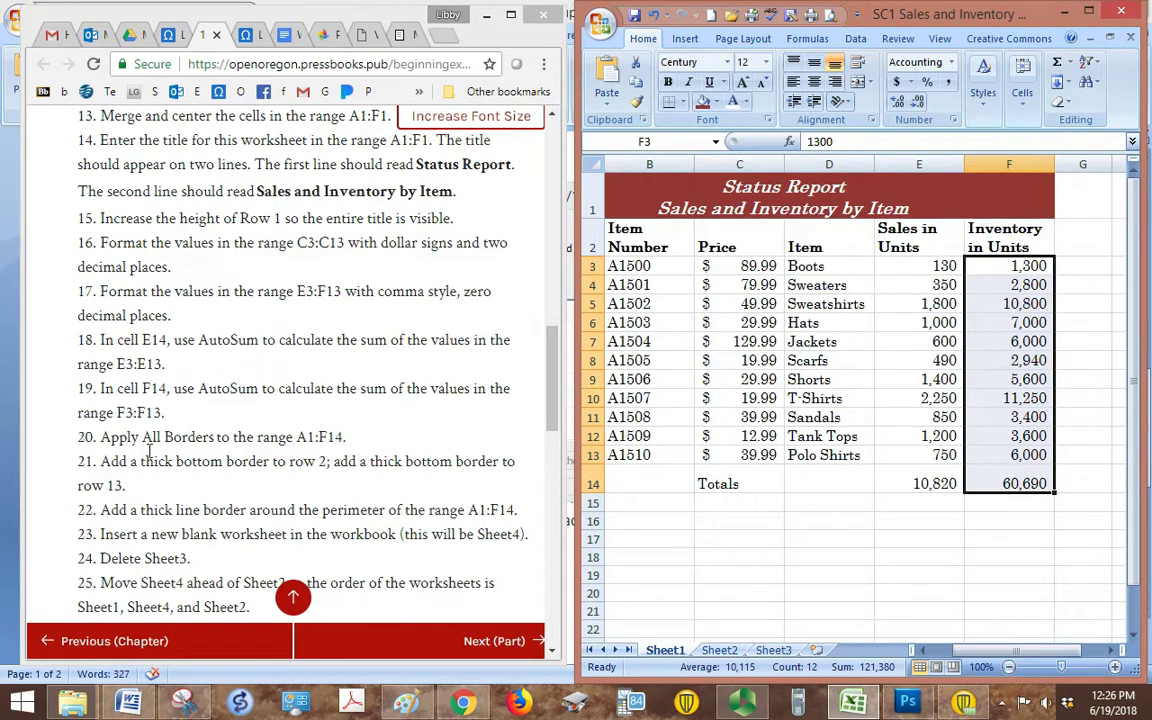
Apply All Borders to the whole table A1:F14.
left_click(637, 207)
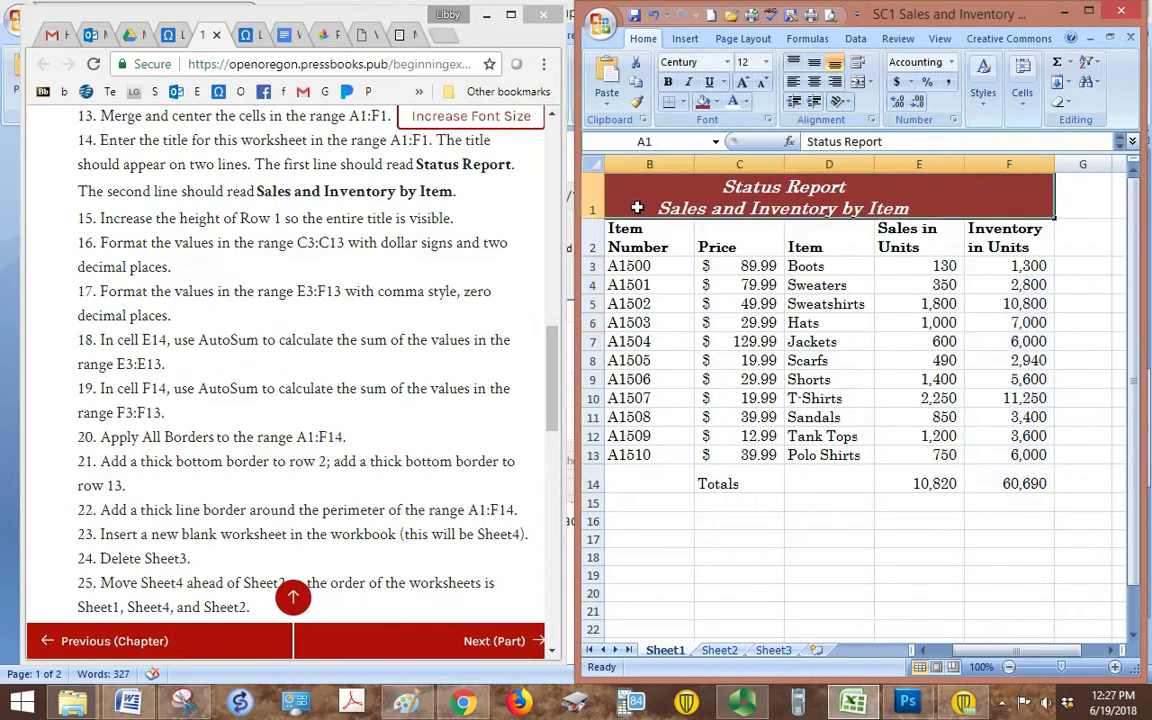
left_click_drag(637, 207, 960, 480)
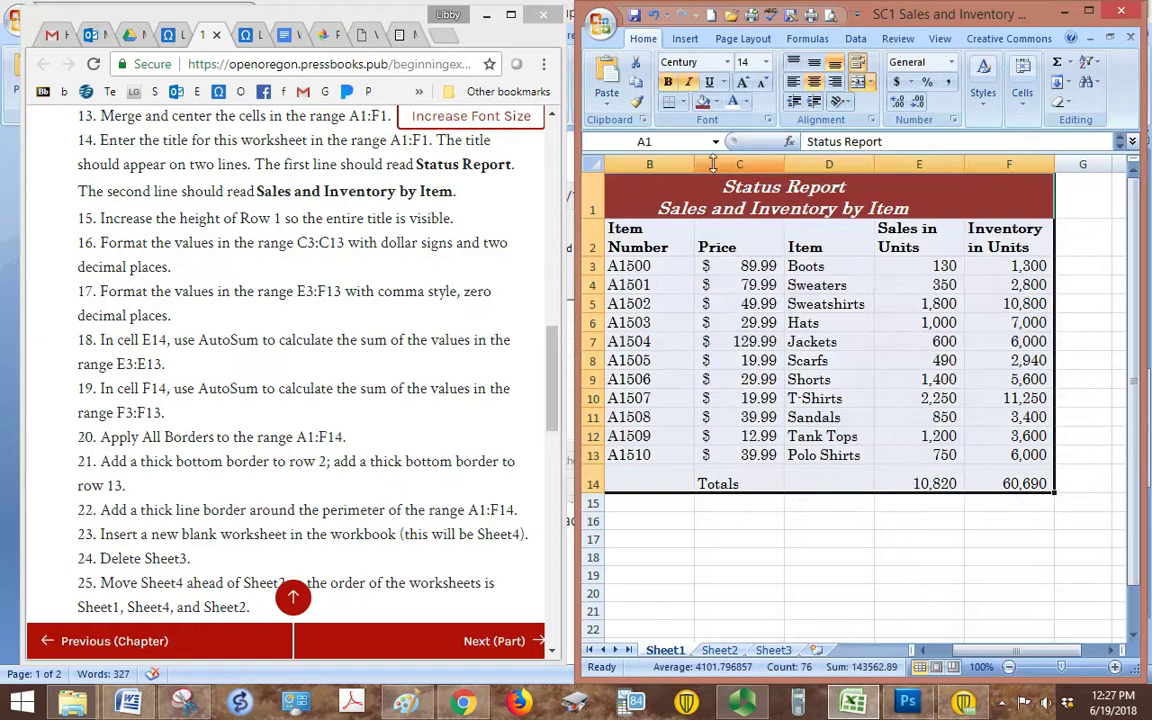
left_click(682, 102)
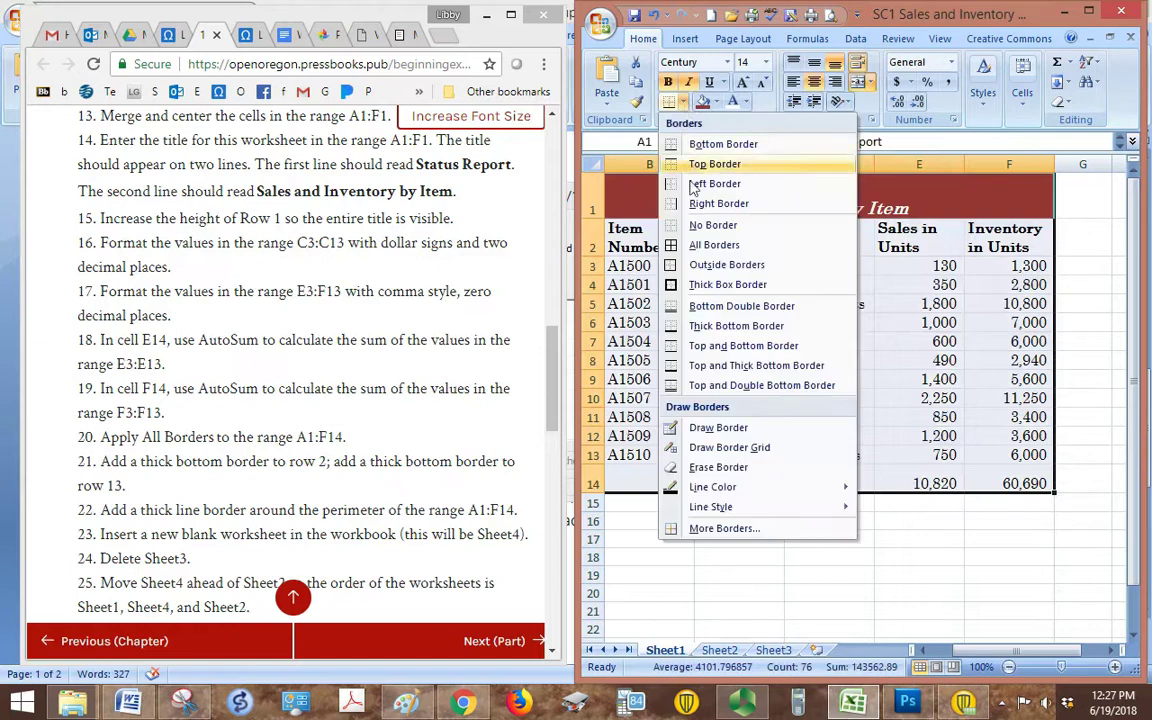
left_click(702, 245)
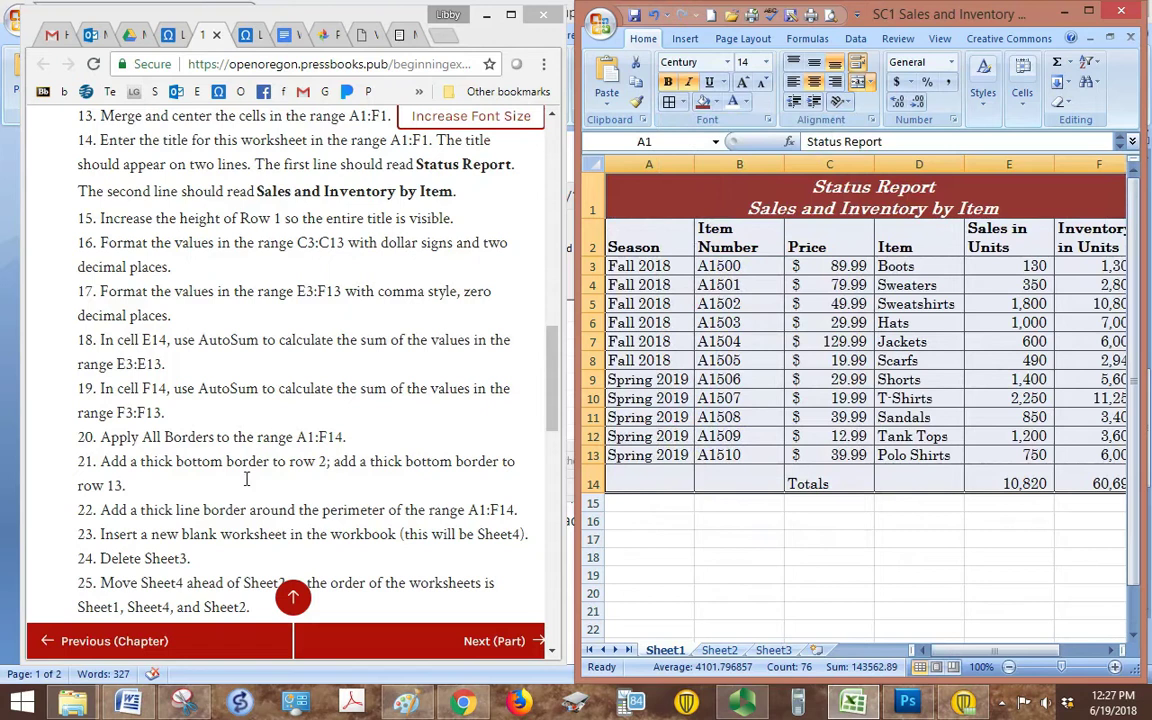
left_click(665, 398)
Add thick bottom borders under header row 2 and last data row 13.
left_click_drag(657, 252, 962, 222)
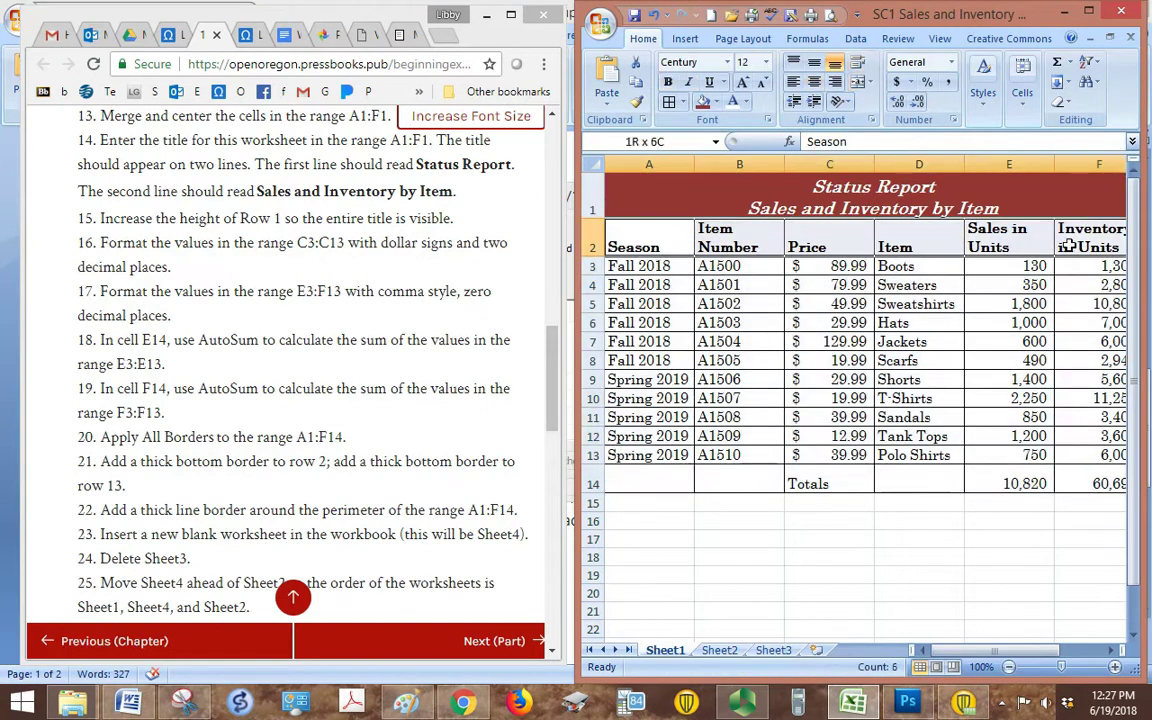
left_click(684, 104)
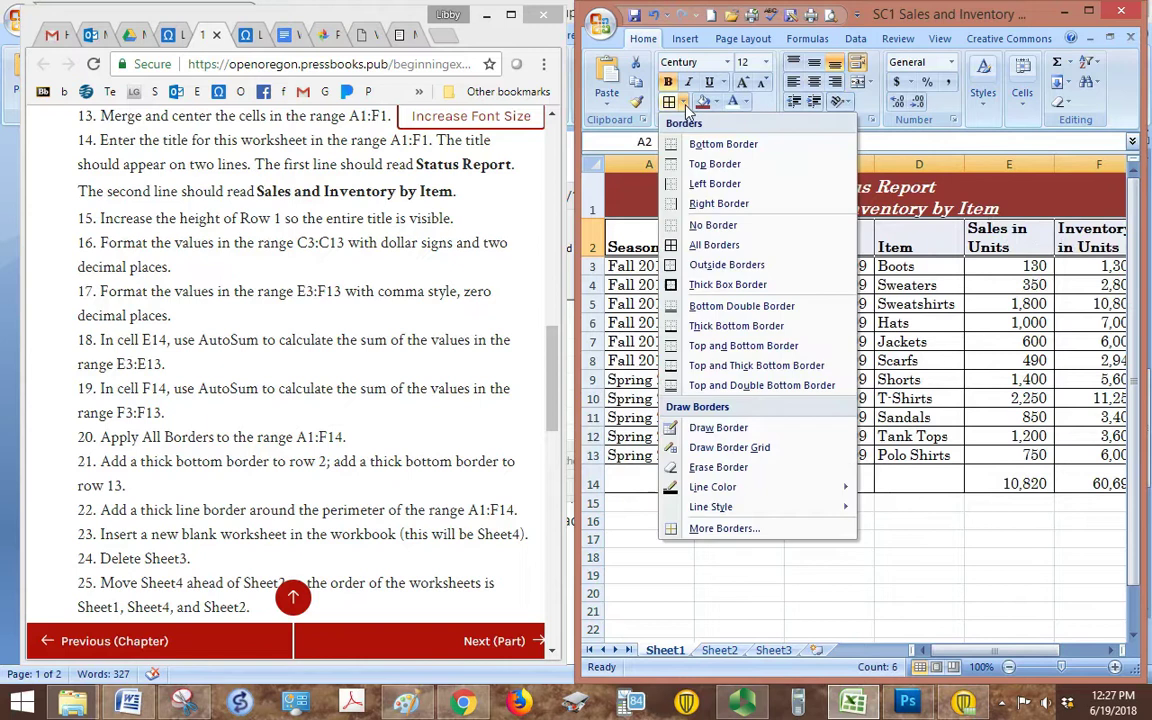
left_click(698, 326)
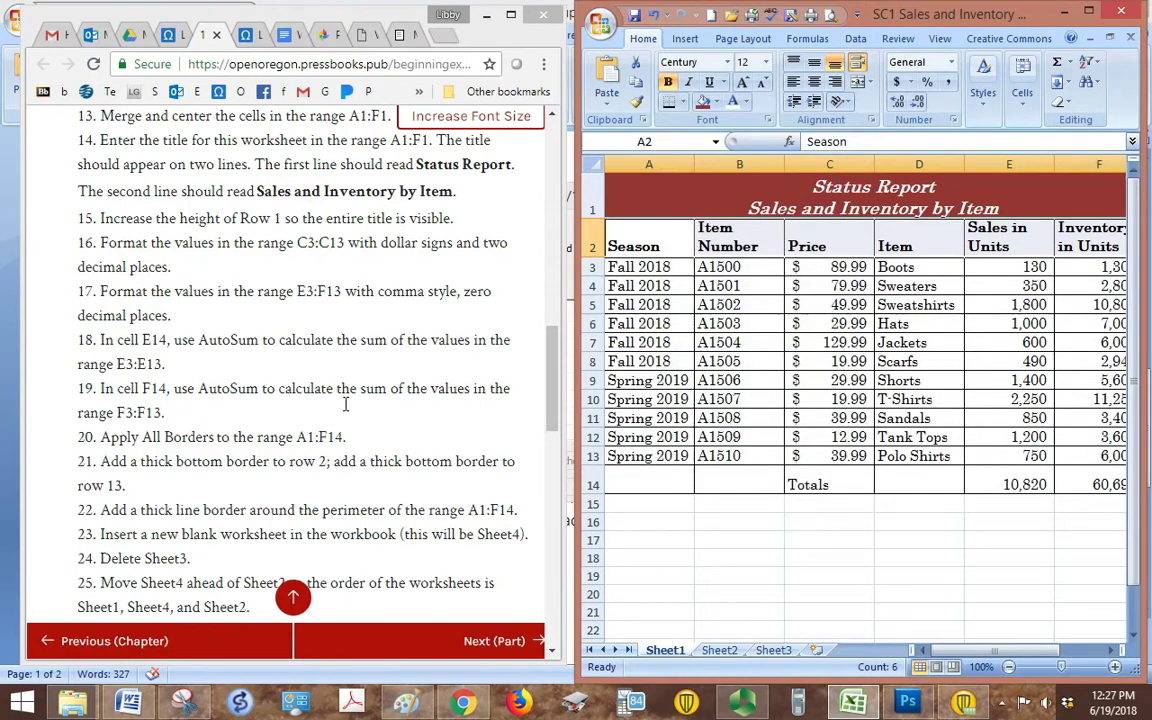
scroll(130, 484, "down", 1)
left_click(130, 484)
scroll(130, 484, "down", 3)
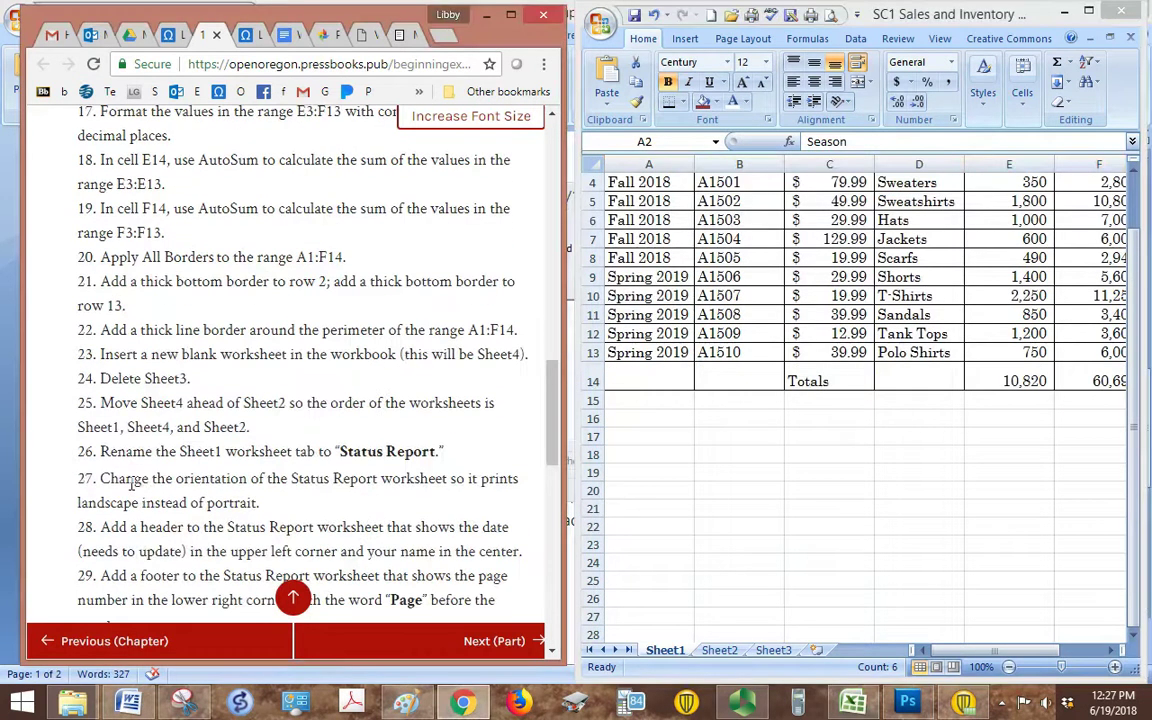
scroll(104, 362, "down", 2)
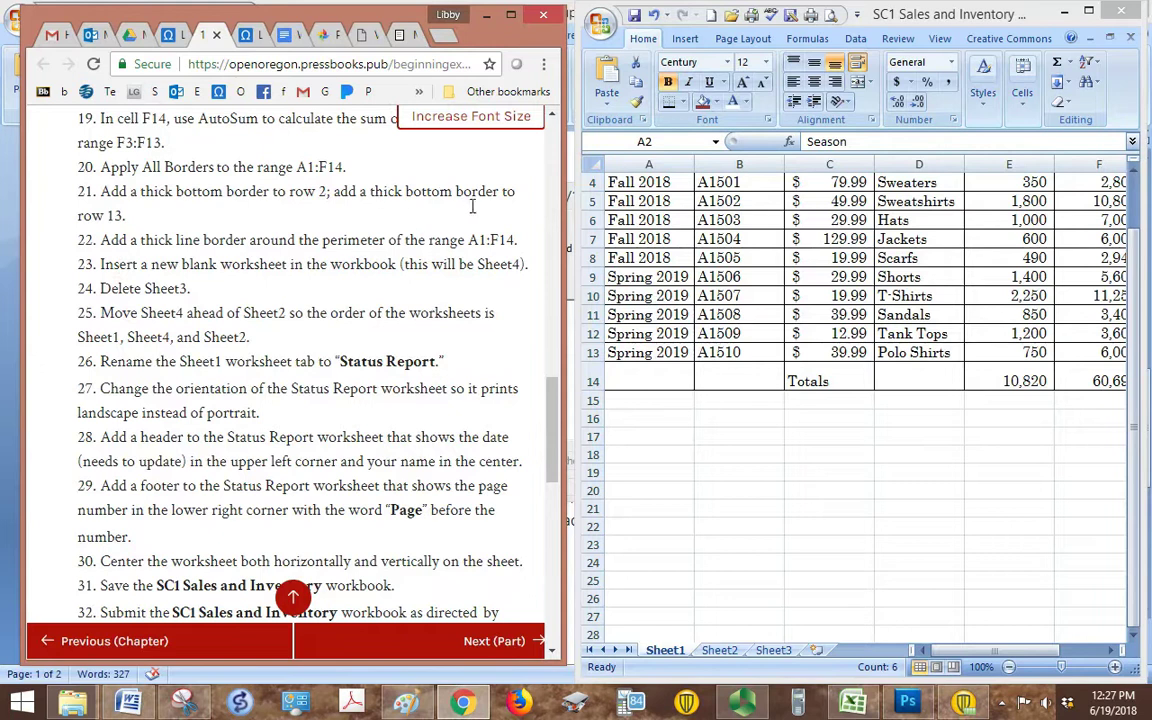
left_click_drag(628, 352, 1095, 354)
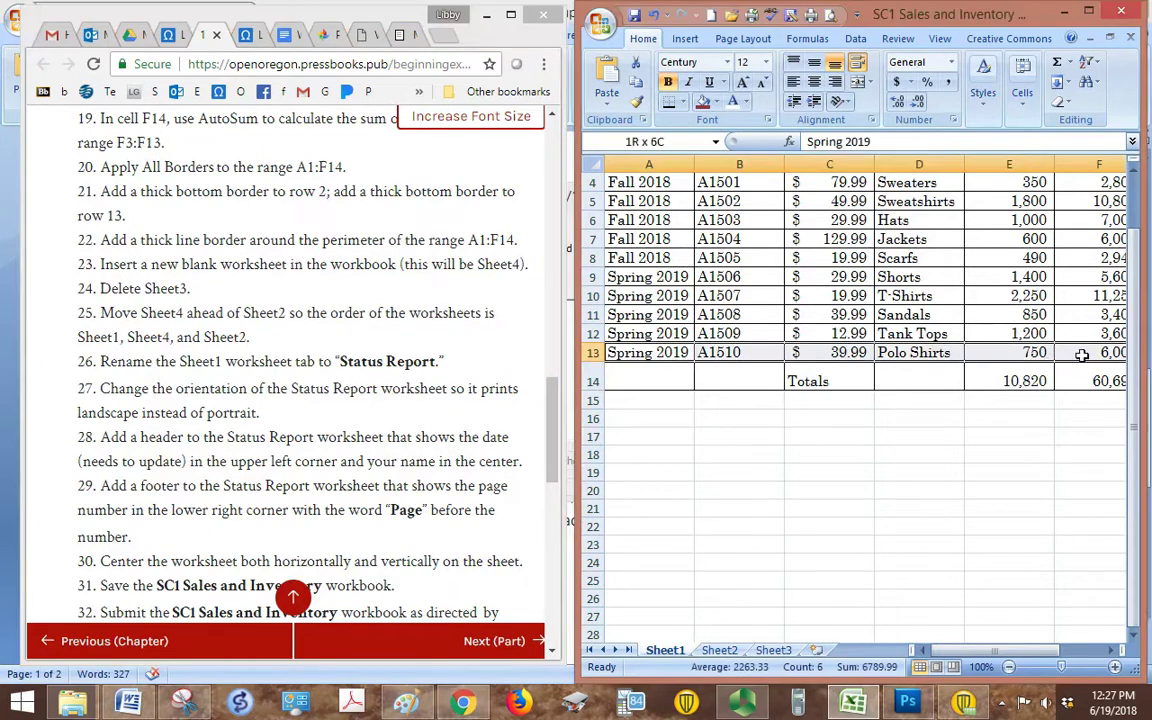
left_click(668, 101)
left_click(645, 293)
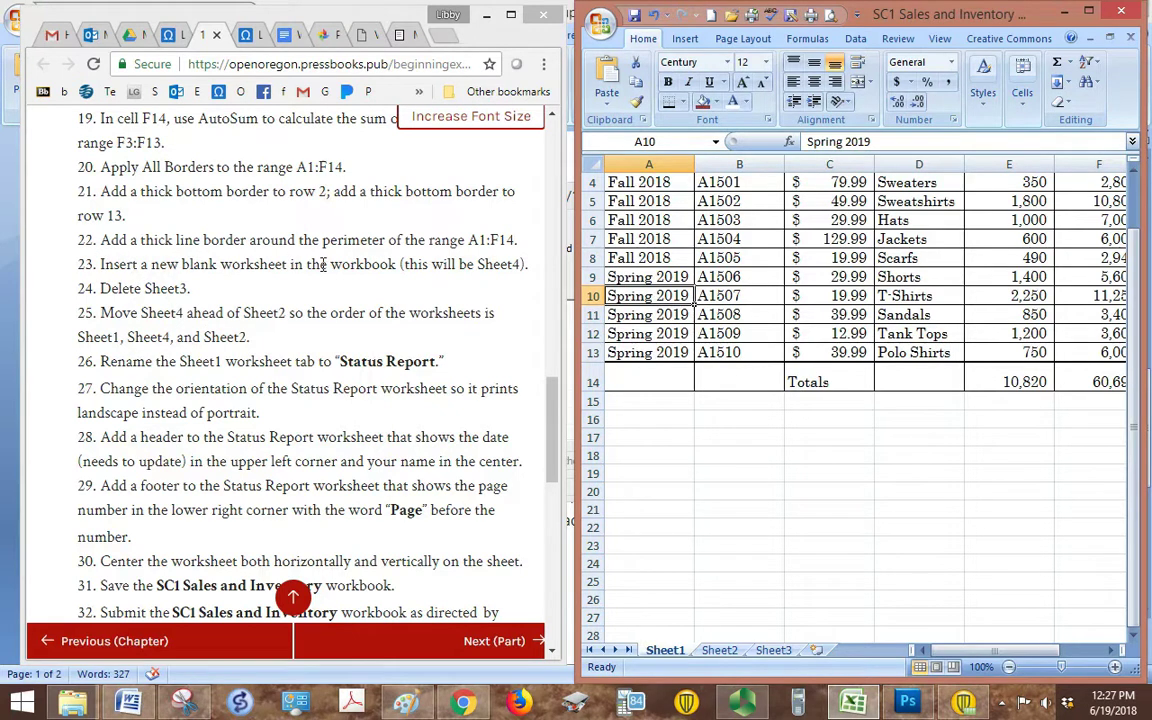
Put a Thick Box Border around the table A1:F14.
scroll(636, 281, "up", 1)
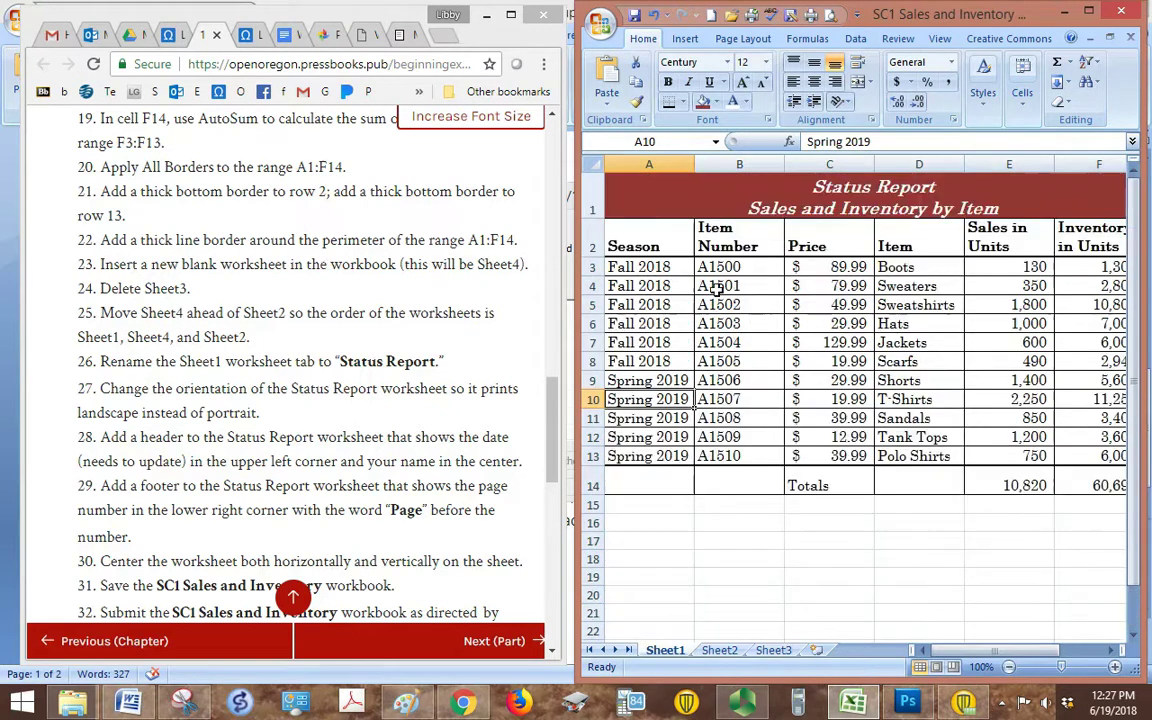
left_click_drag(645, 213, 1080, 485)
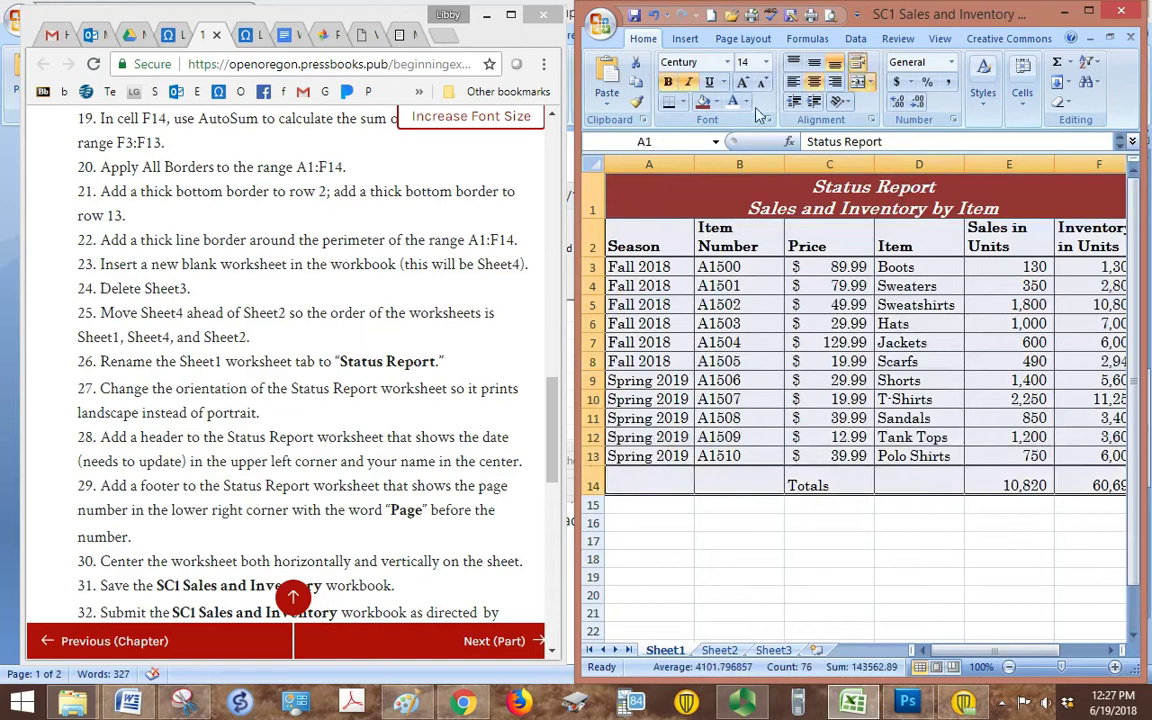
left_click(682, 102)
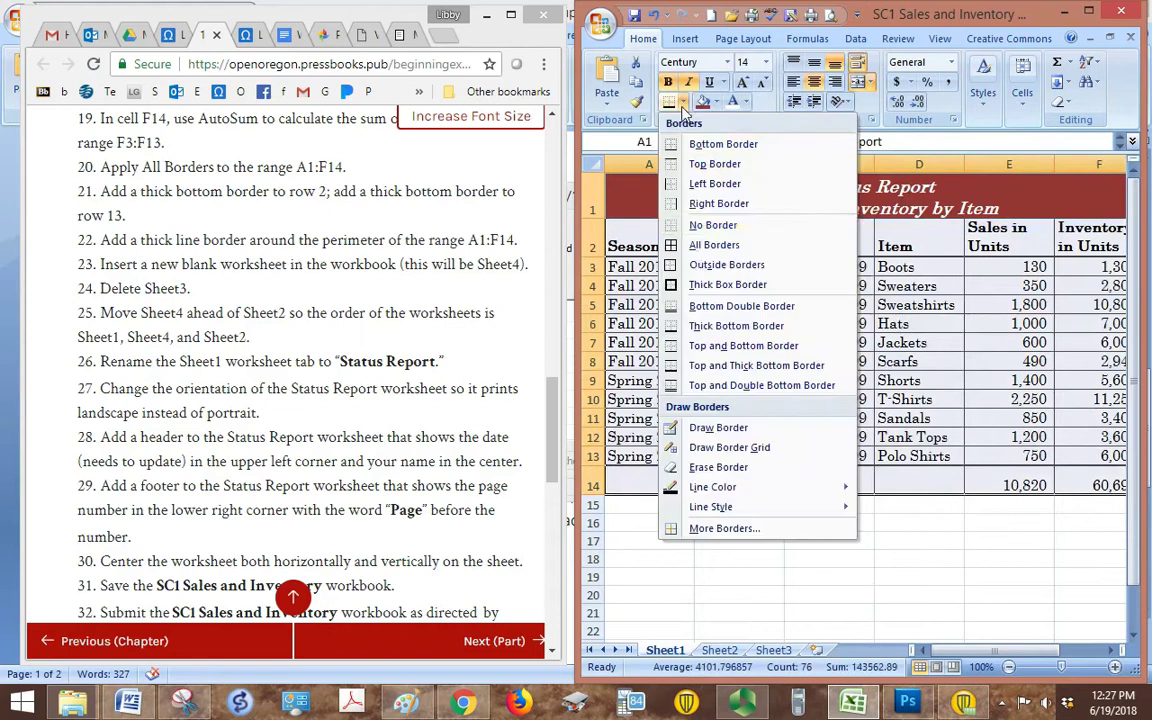
left_click(726, 285)
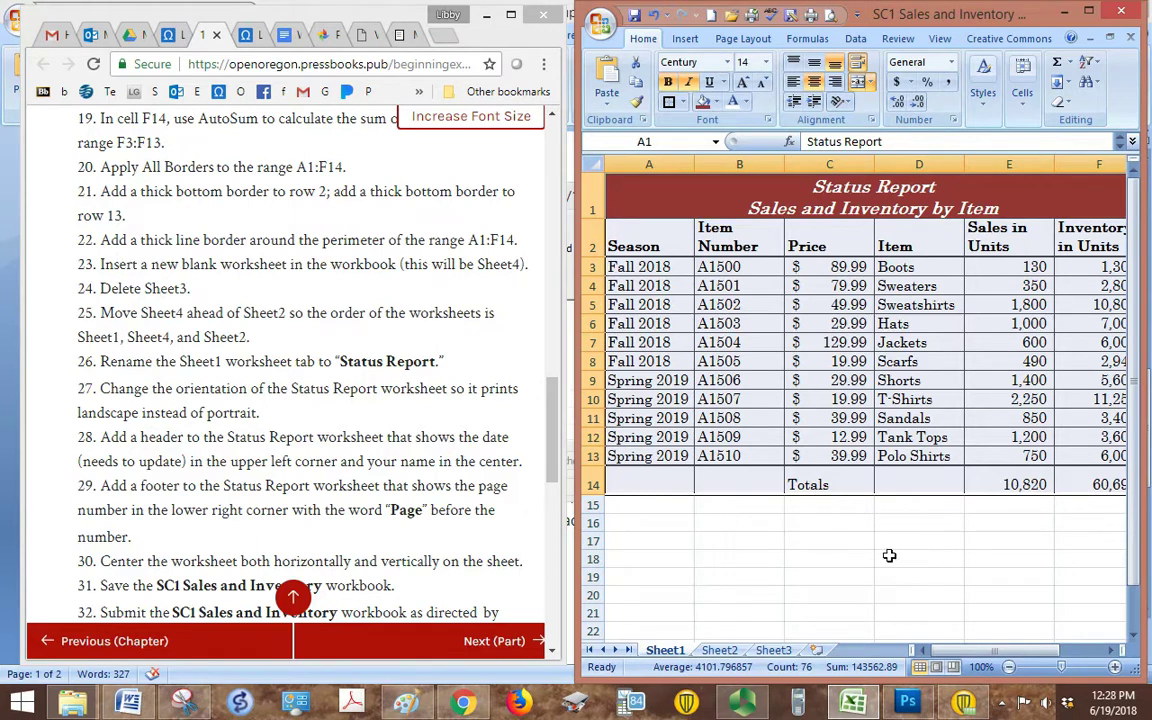
Add a new Sheet4 ahead of Sheet2 and delete Sheet3, leaving Sheet1, Sheet4, Sheet2.
left_click(816, 650)
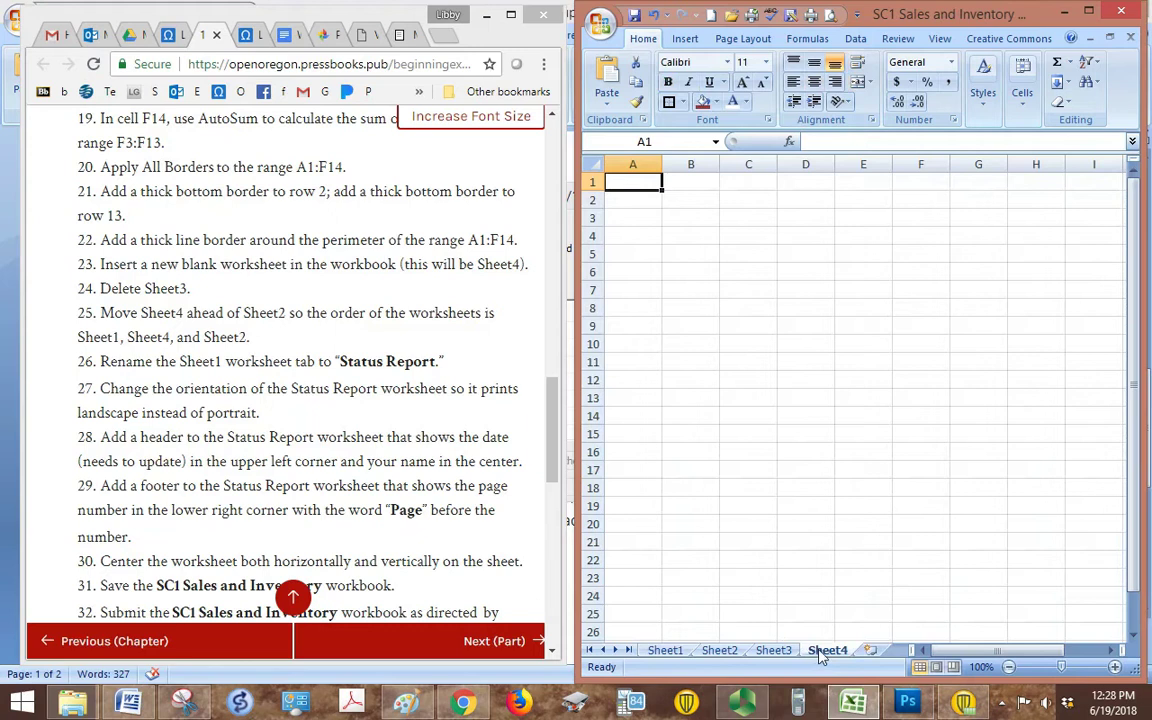
left_click_drag(822, 652, 711, 661)
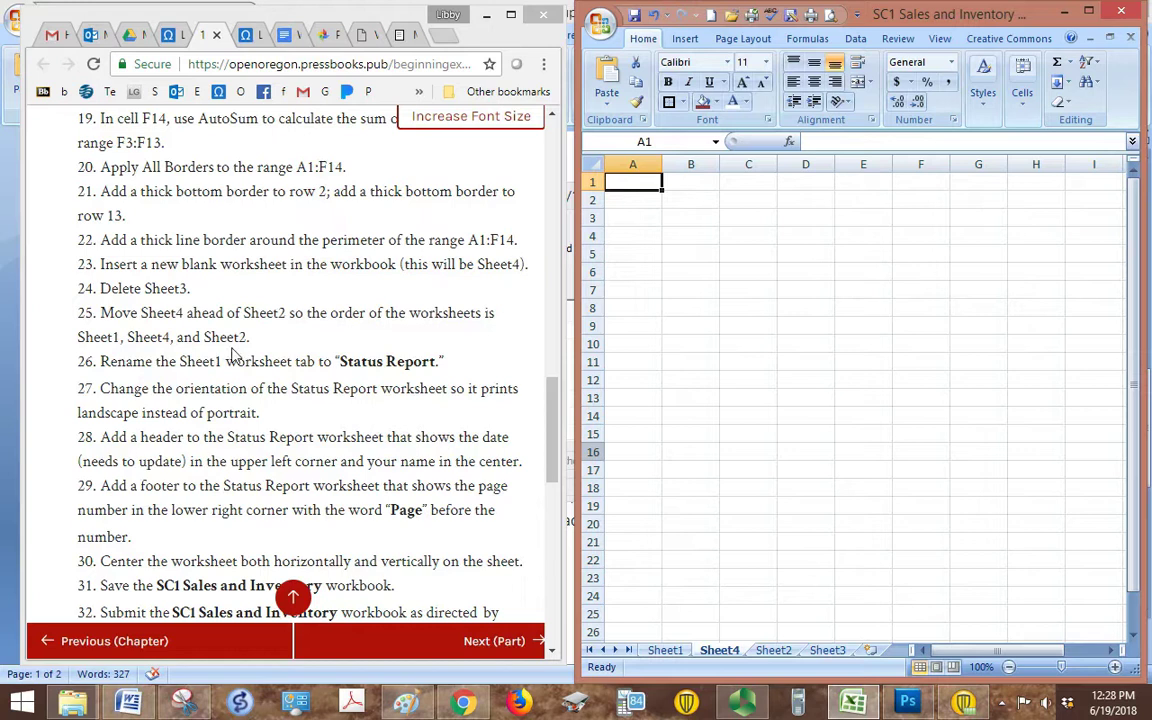
right_click(822, 652)
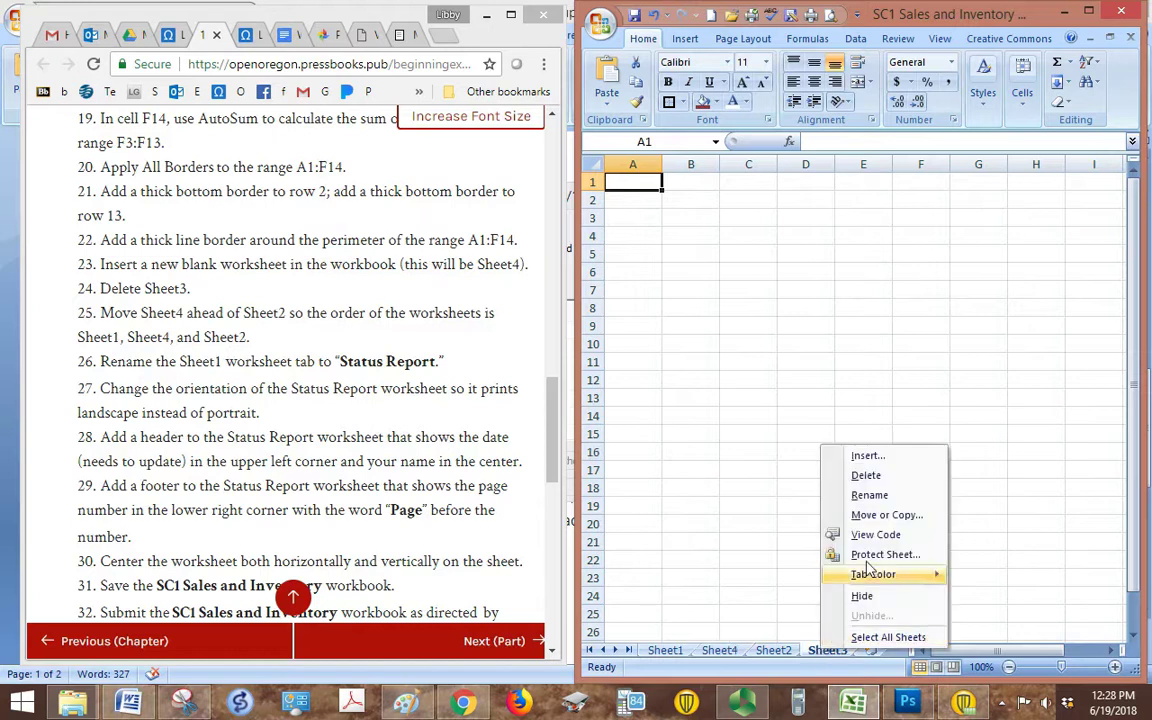
left_click(866, 475)
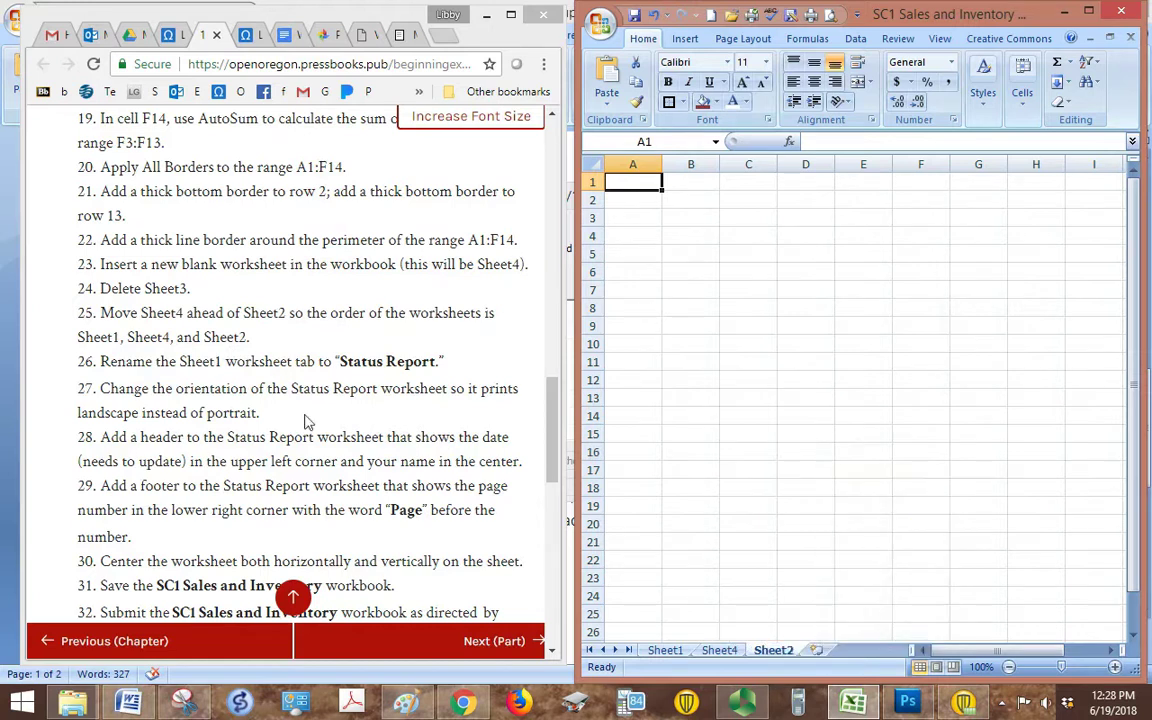
left_click(132, 347)
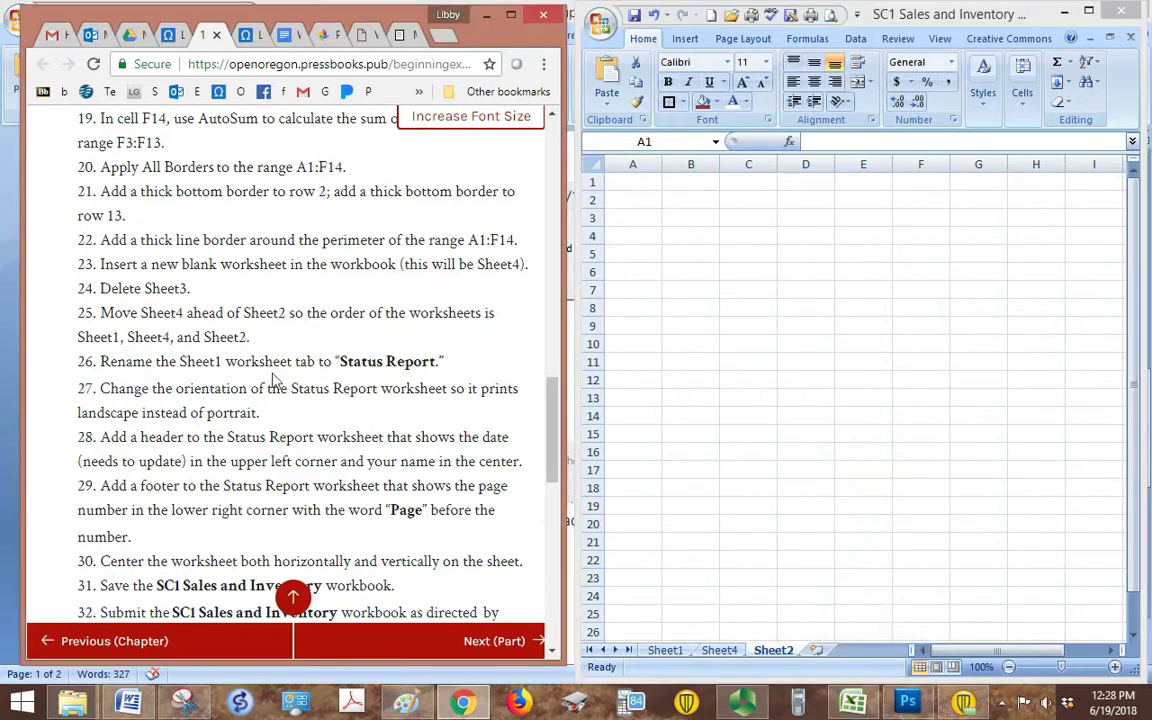
left_click(668, 648)
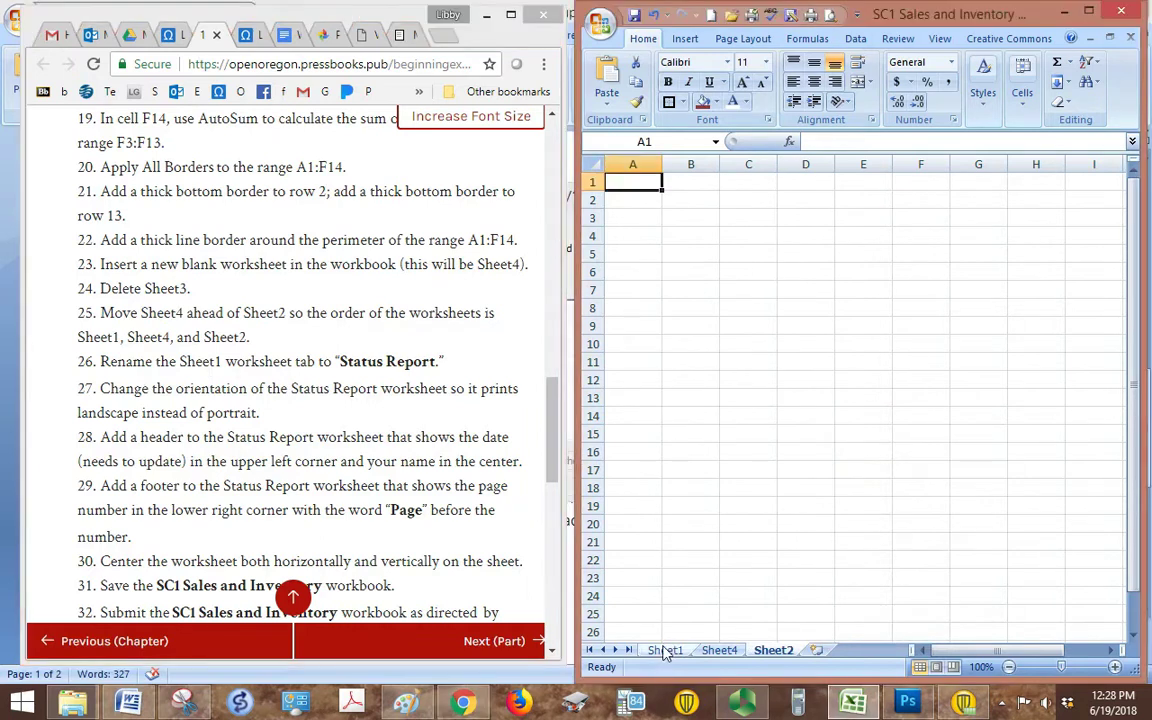
Rename the Sheet1 tab to 'Status Report'.
right_click(665, 651)
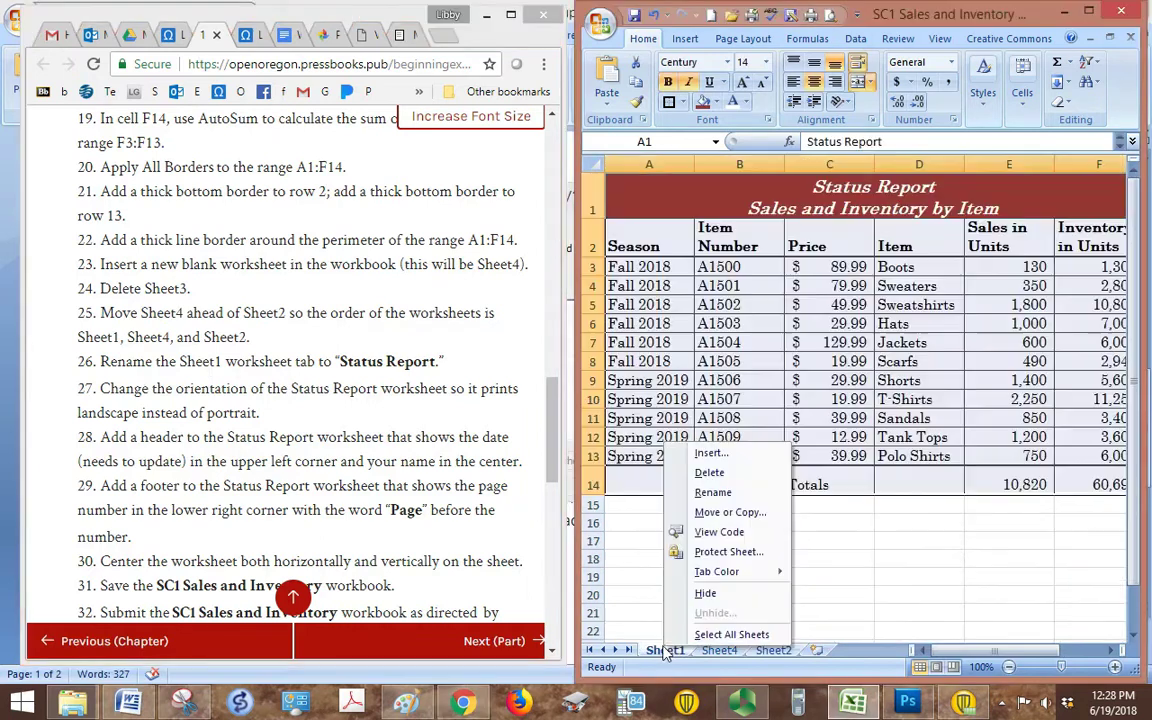
left_click(704, 493)
type("St")
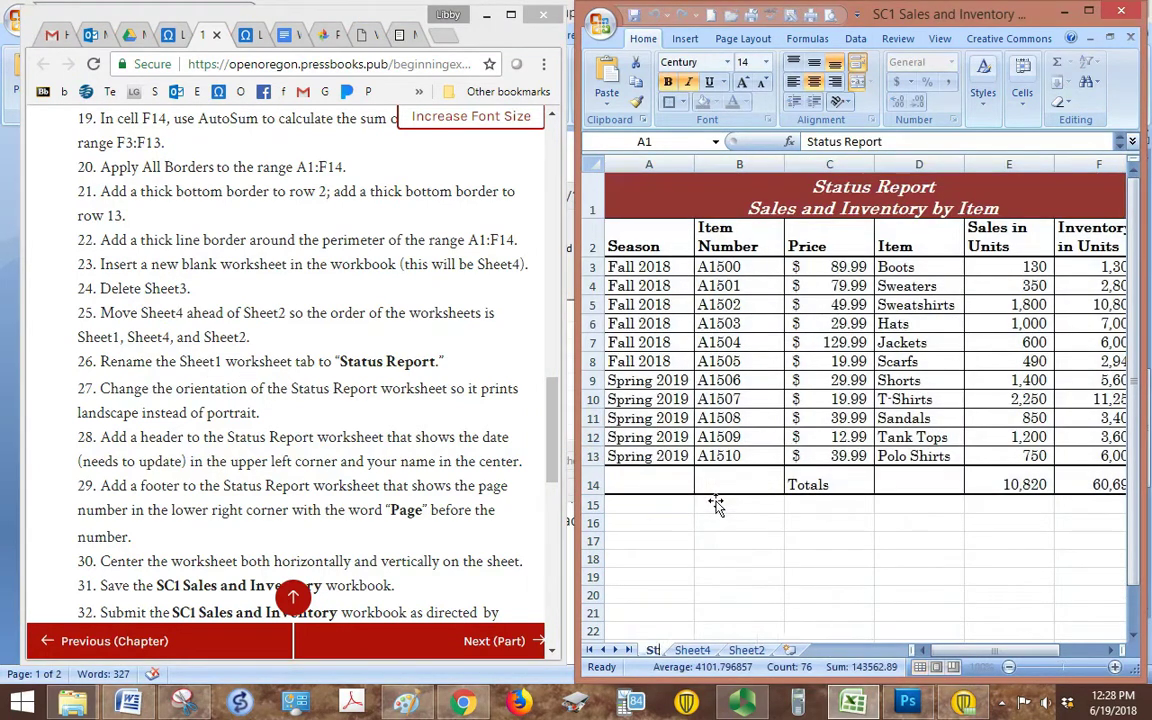
type("atus Report")
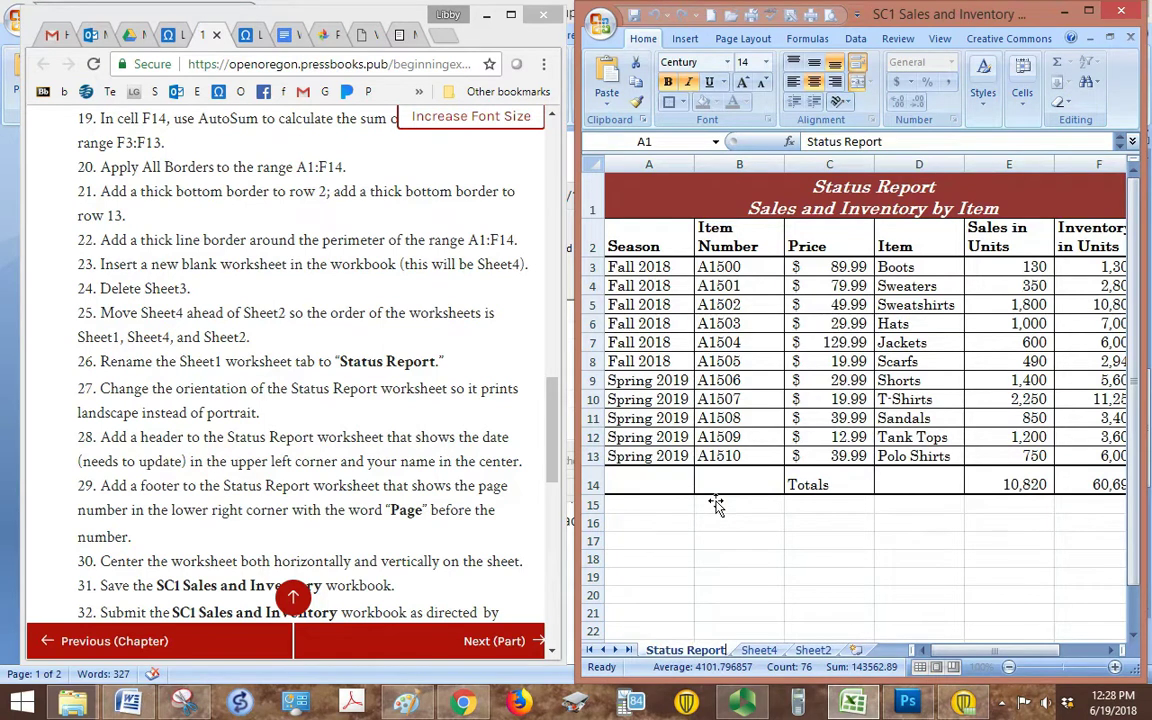
left_click(739, 594)
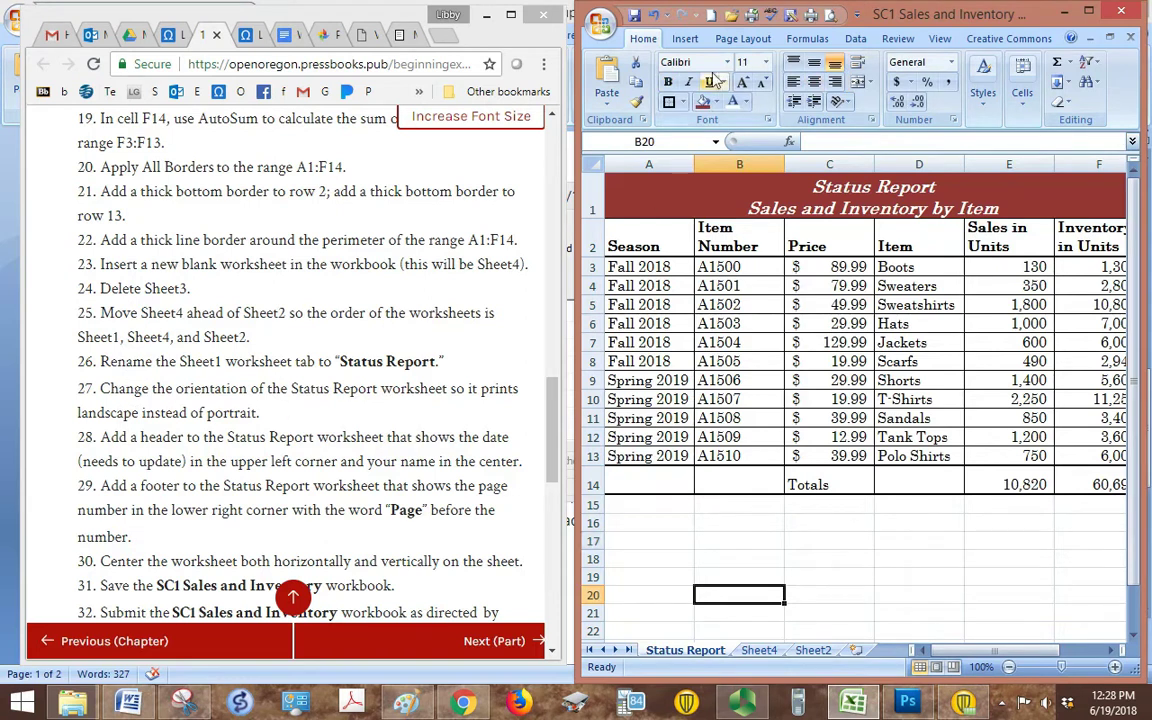
Set the worksheet's page orientation to Landscape.
left_click(742, 38)
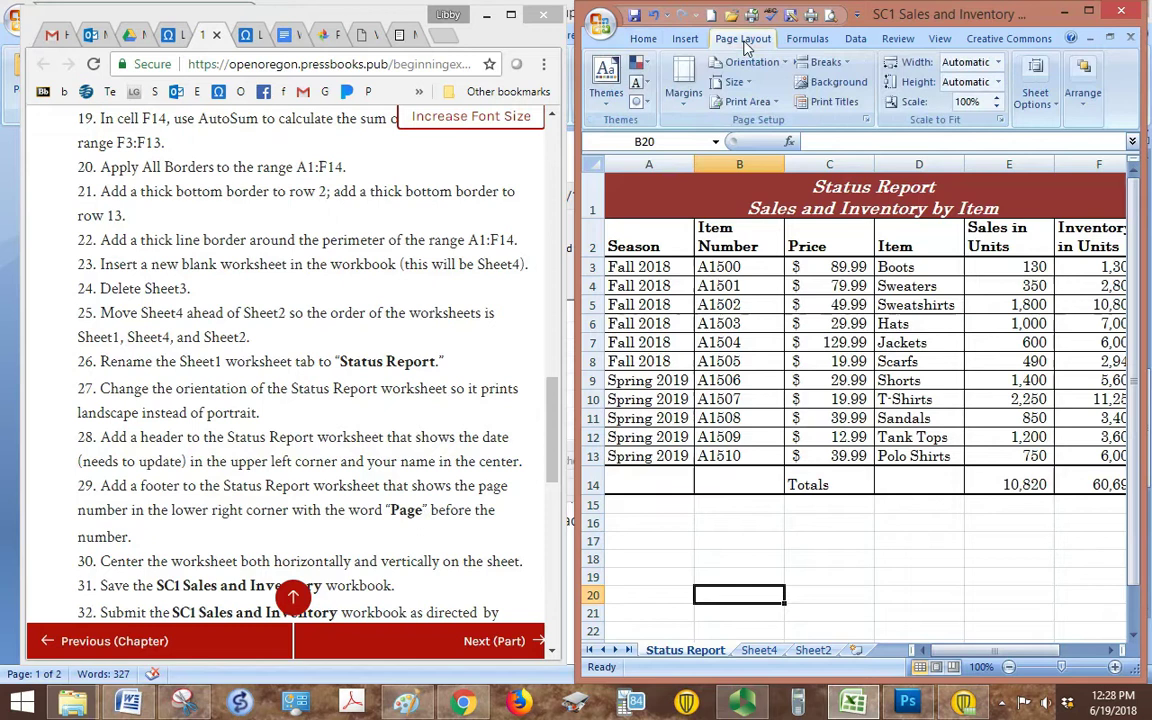
left_click(770, 65)
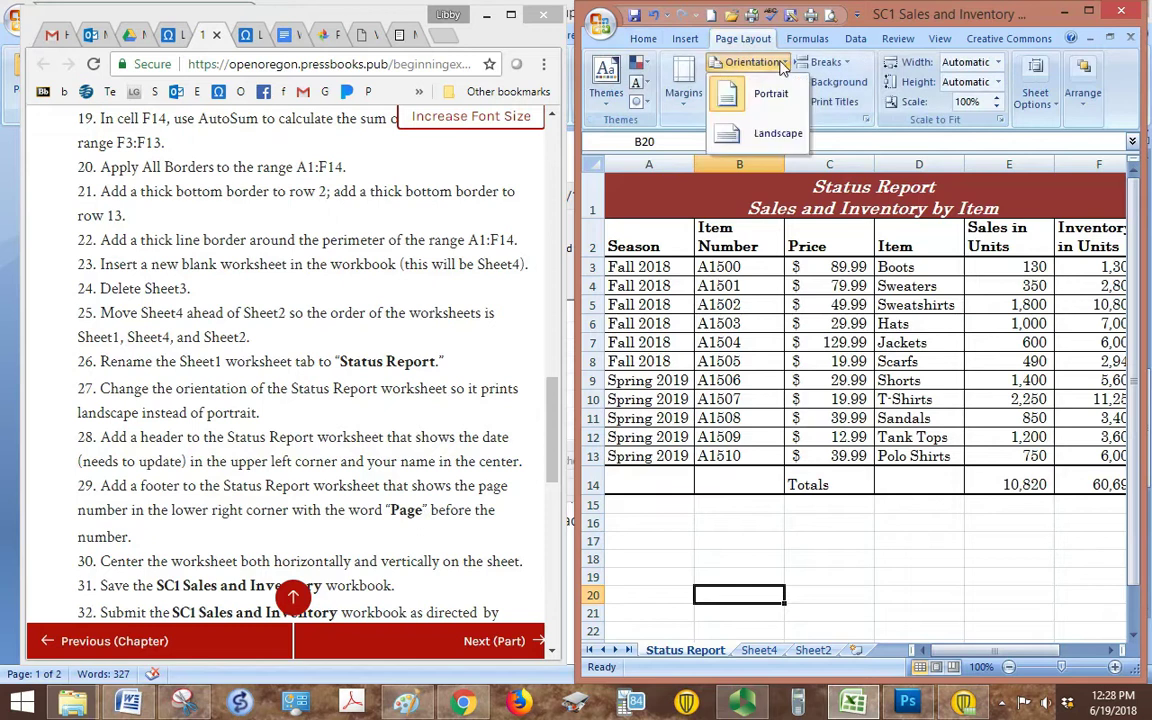
left_click(775, 135)
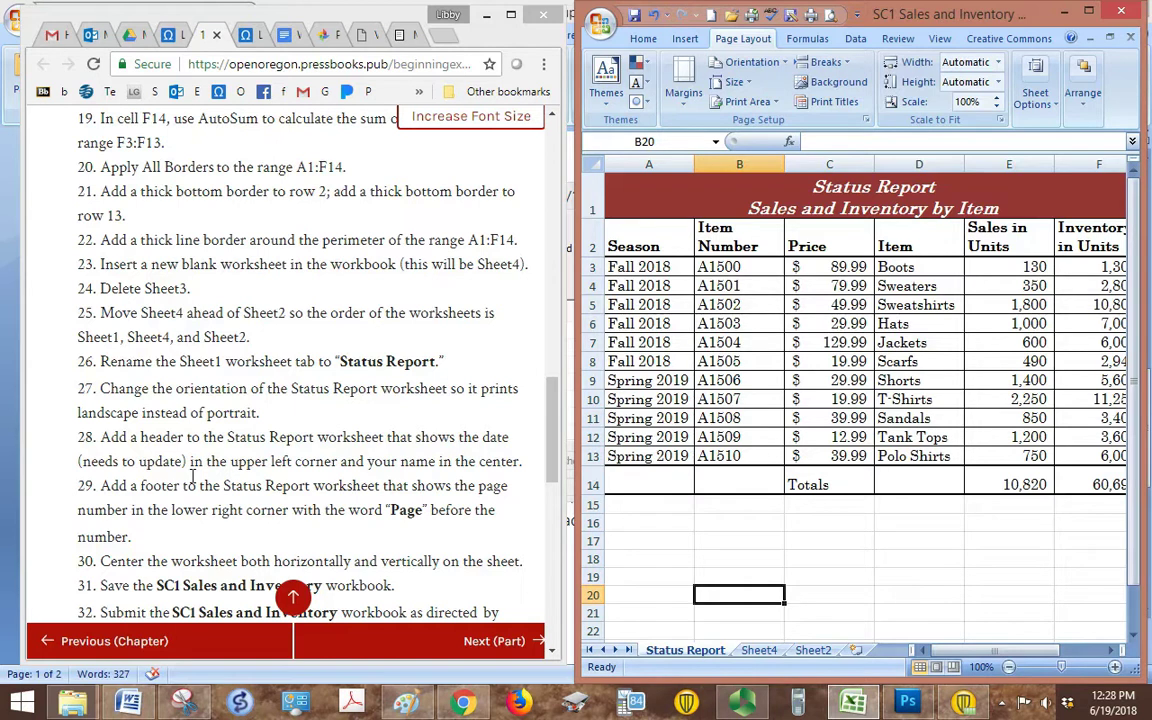
left_click(1090, 13)
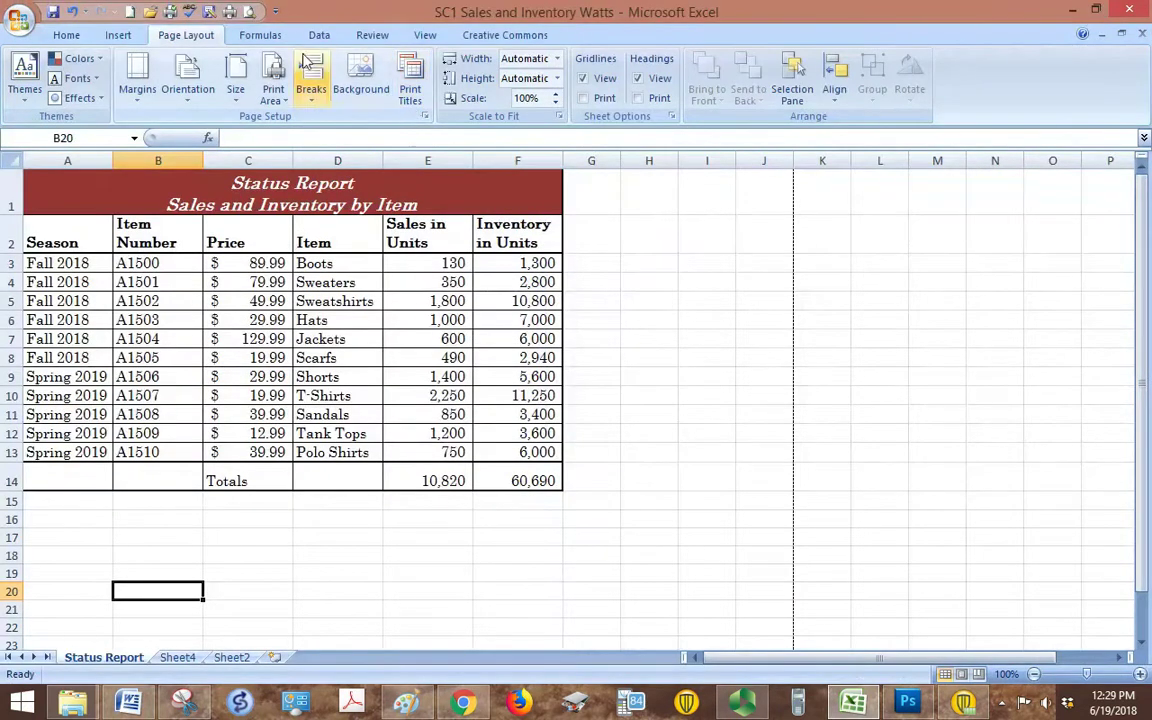
Add a page header with the current date on the left and the author's name centred.
left_click(117, 35)
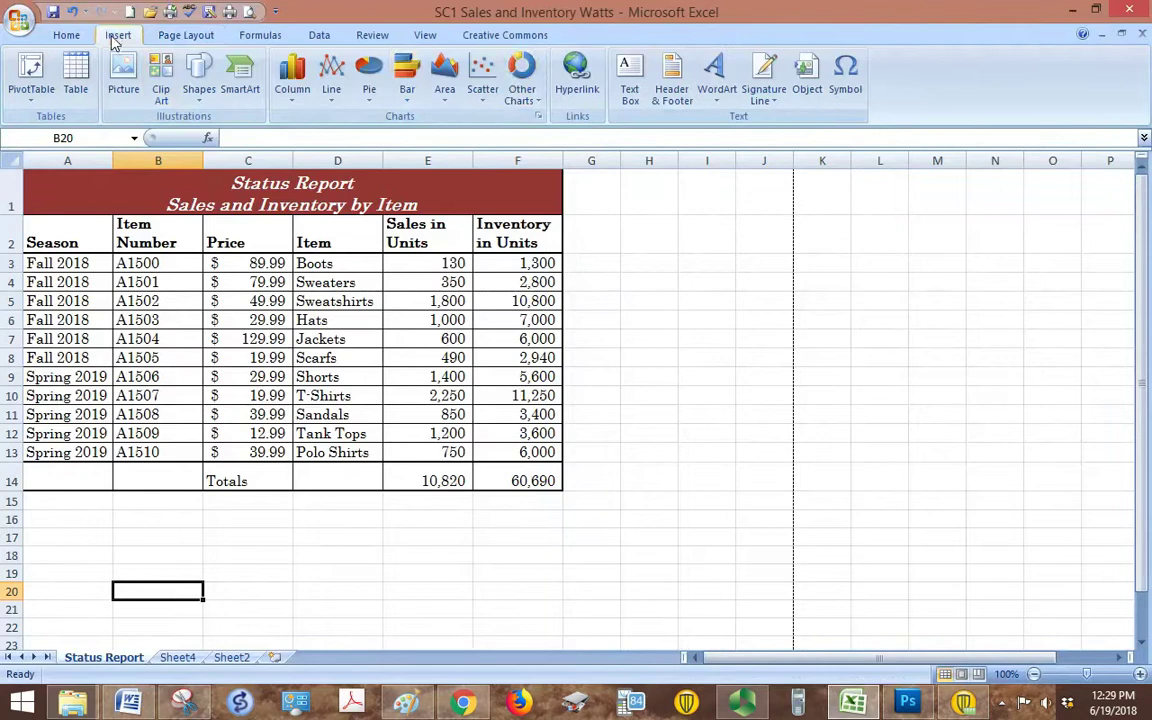
left_click(684, 100)
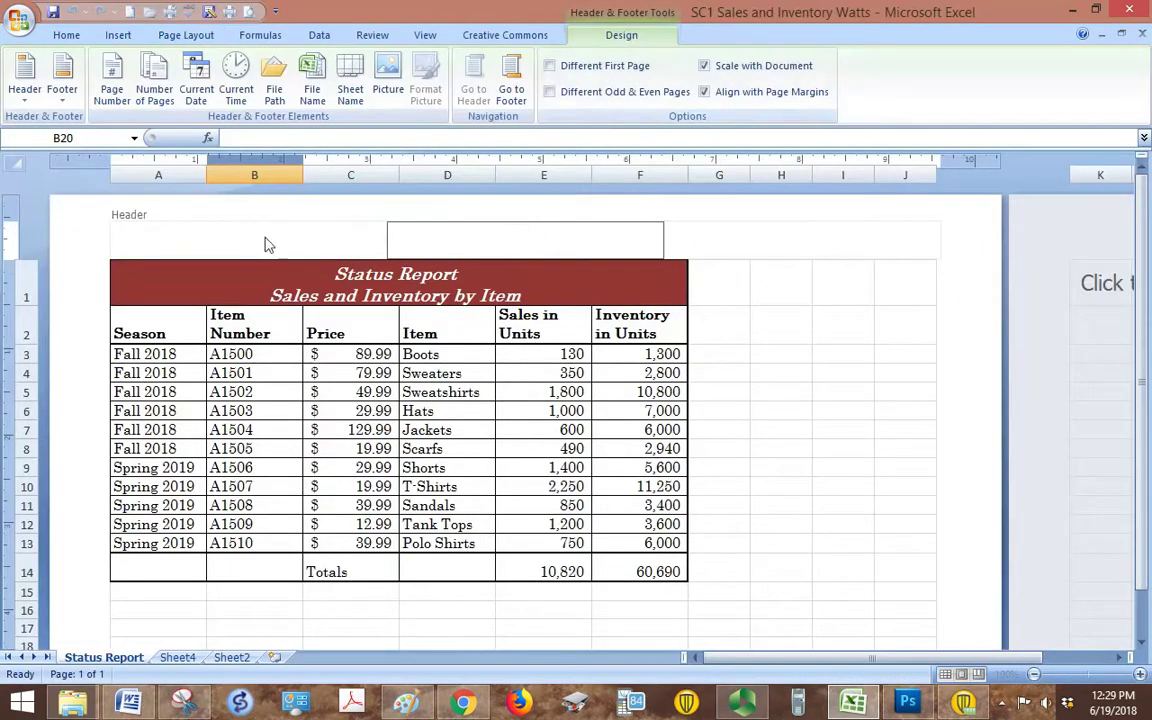
left_click(255, 245)
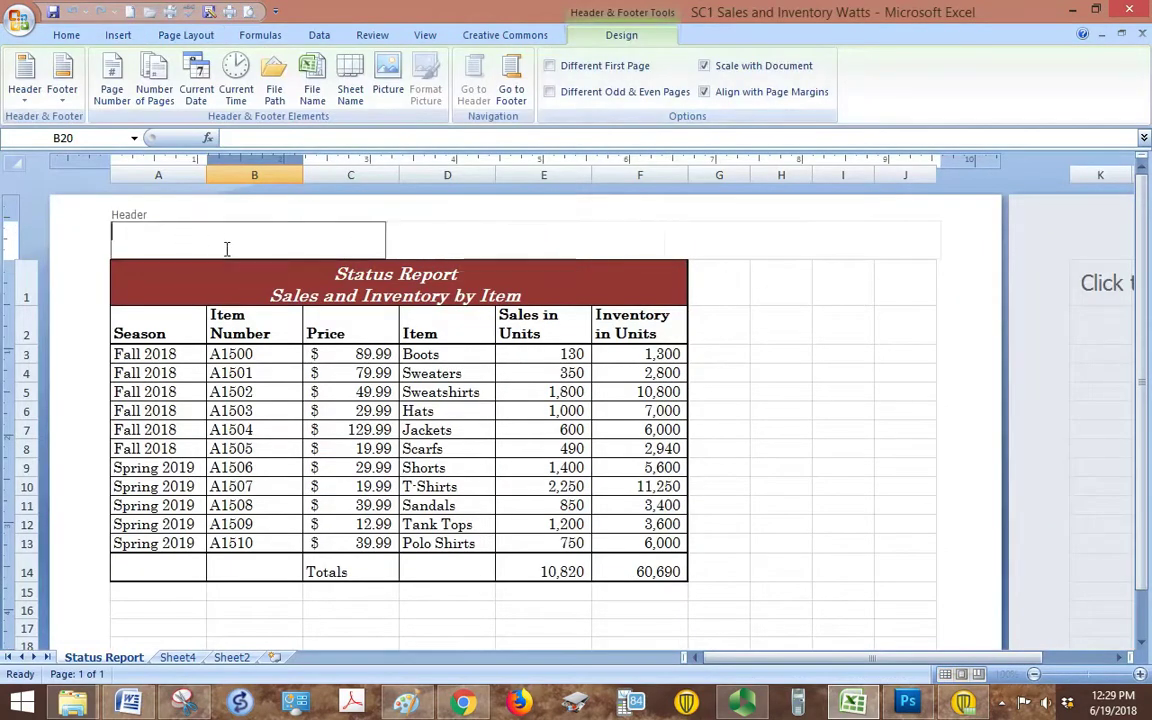
left_click(196, 95)
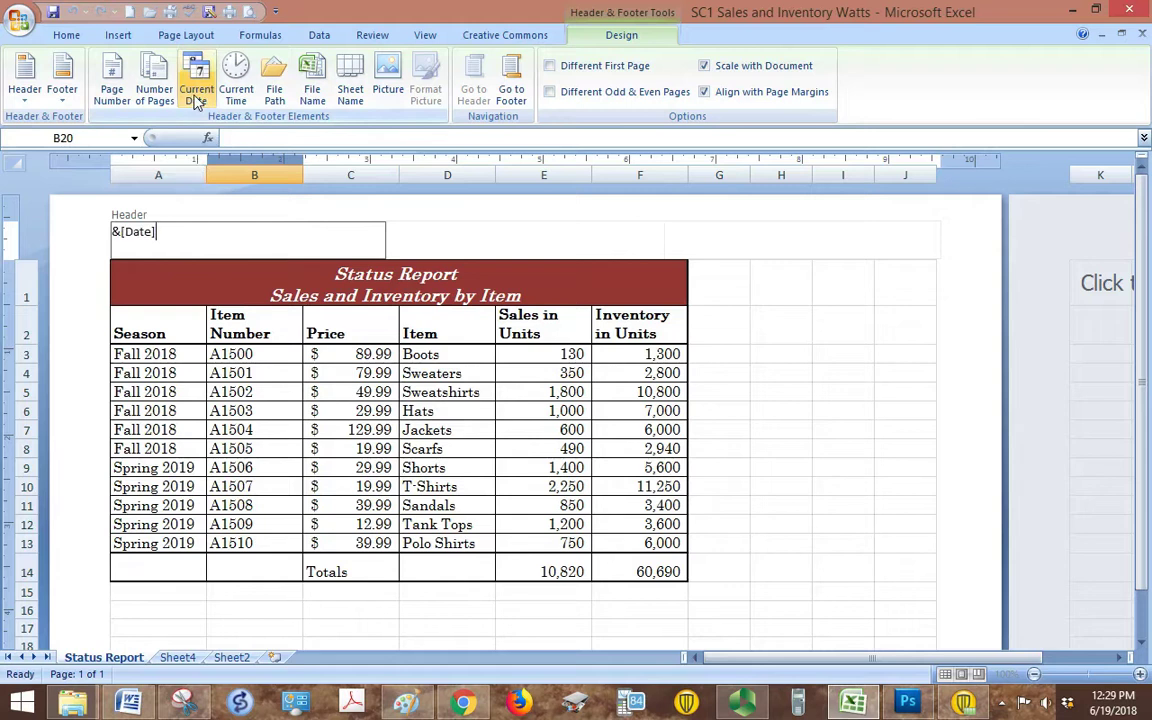
left_click(461, 242)
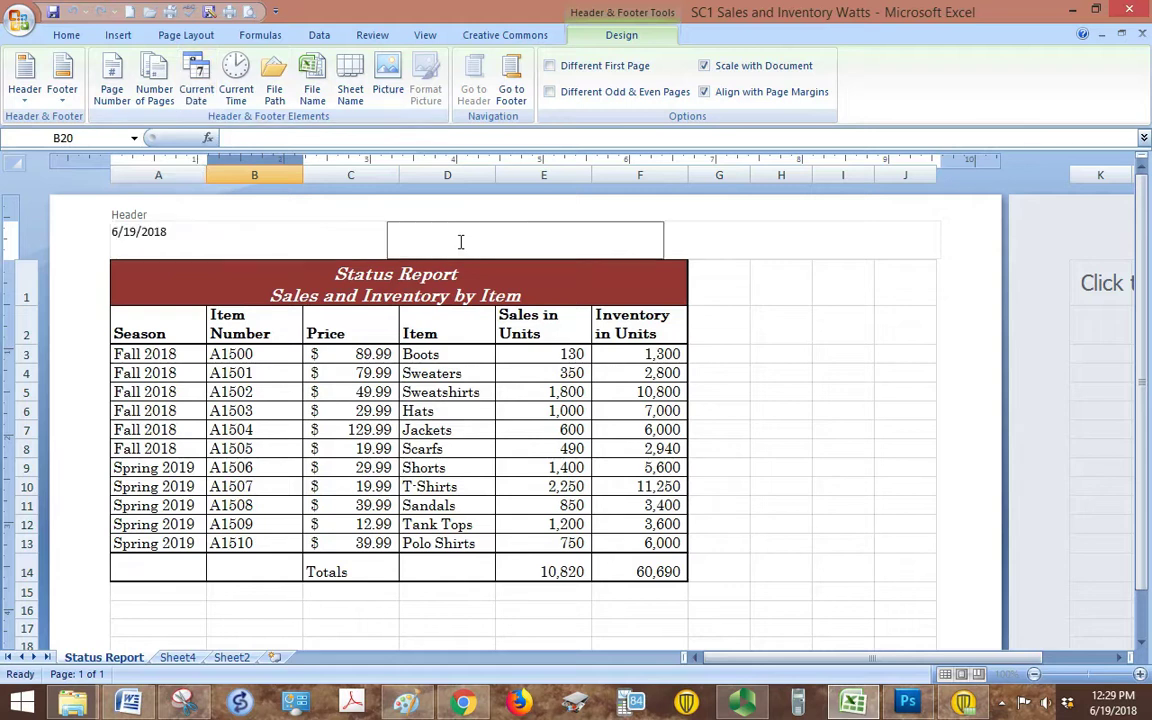
type("Libby A. Watts")
Fill the centre footer with 'Page' followed by the page number, giving Page &[Page].
left_click(512, 90)
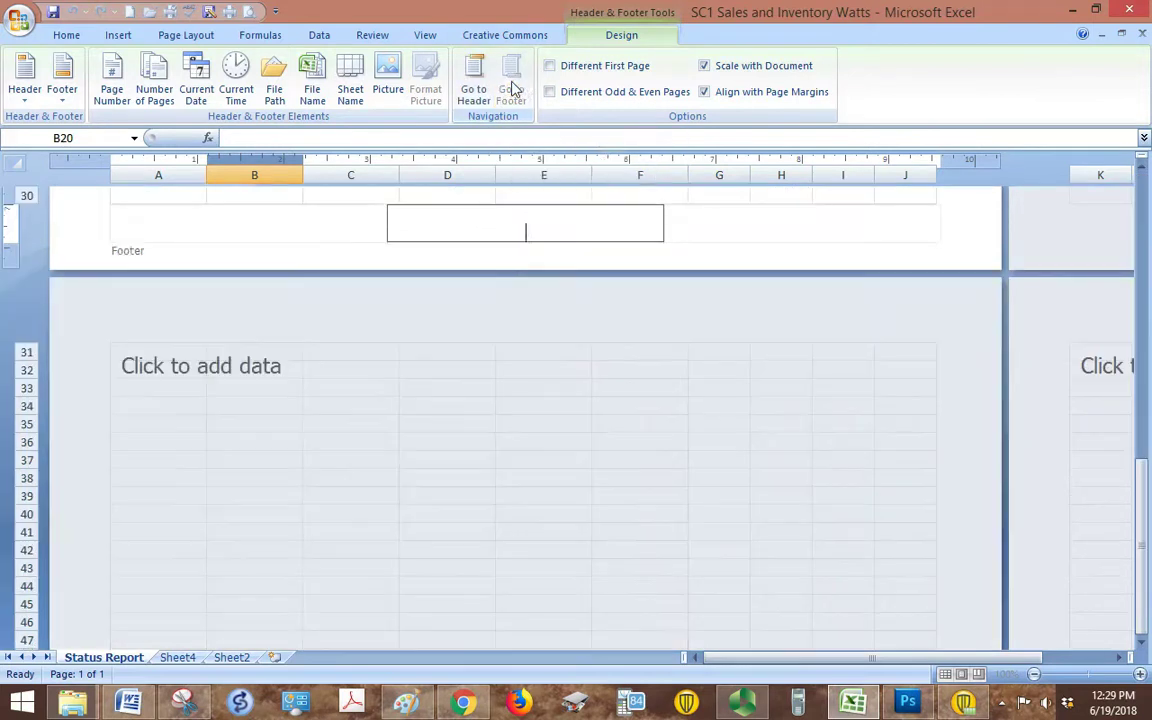
left_click(455, 703)
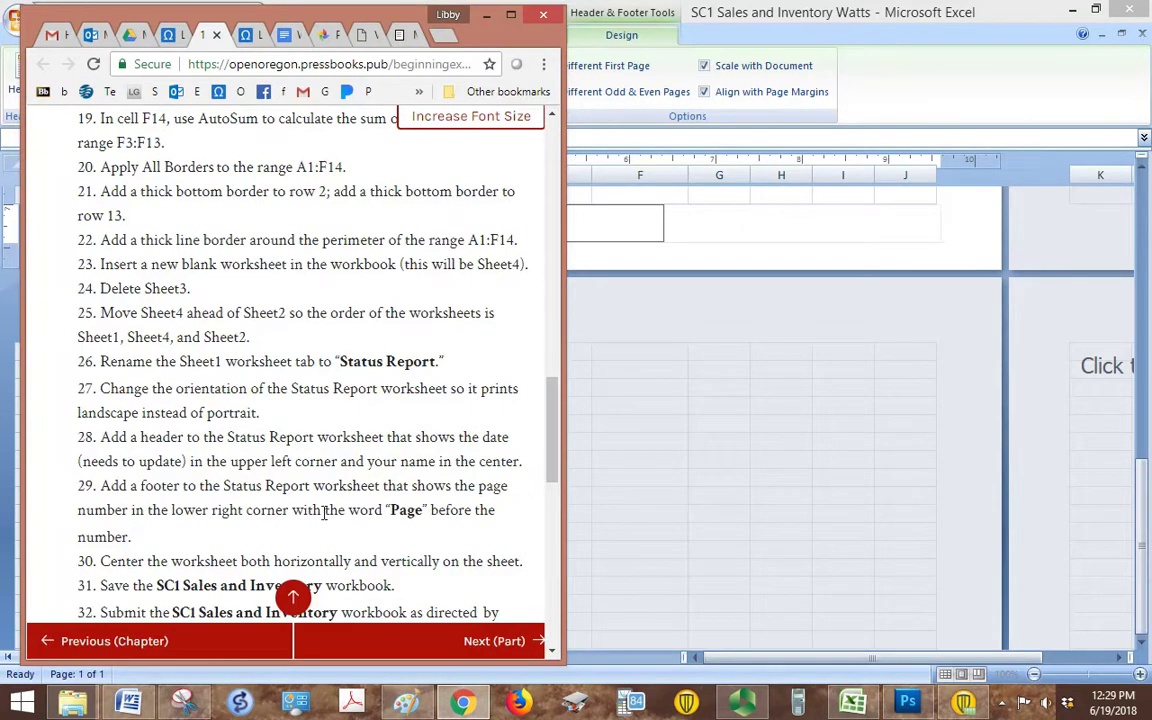
left_click(646, 234)
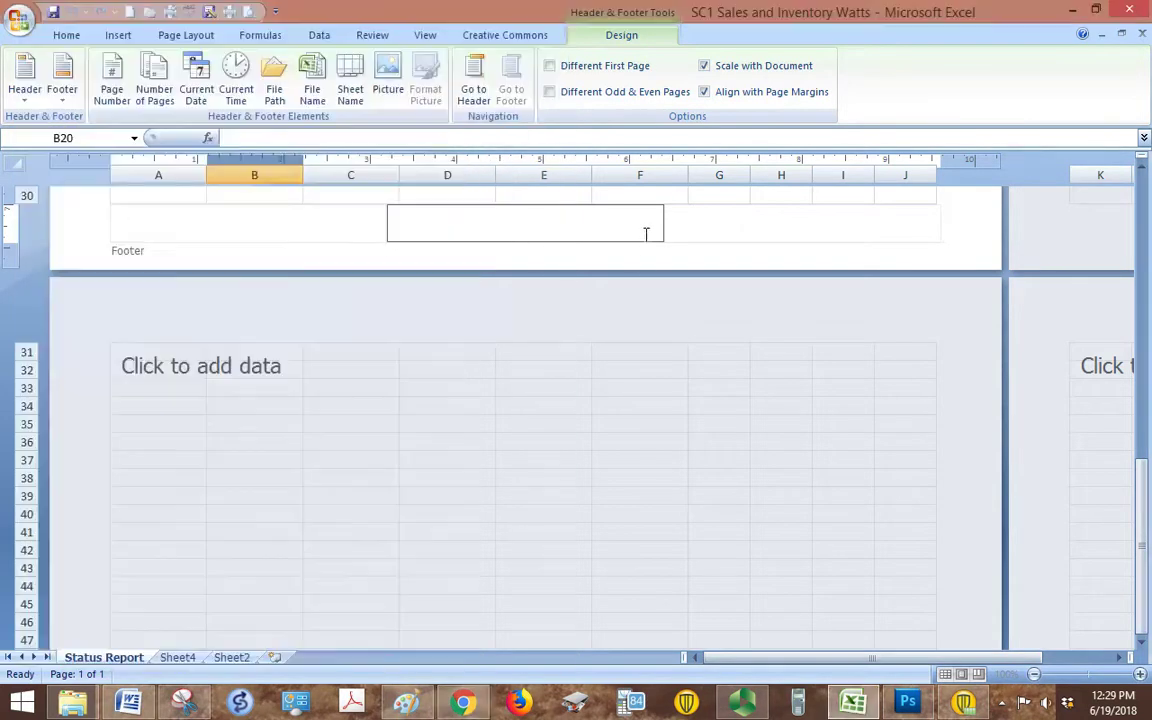
type("Page")
left_click(110, 90)
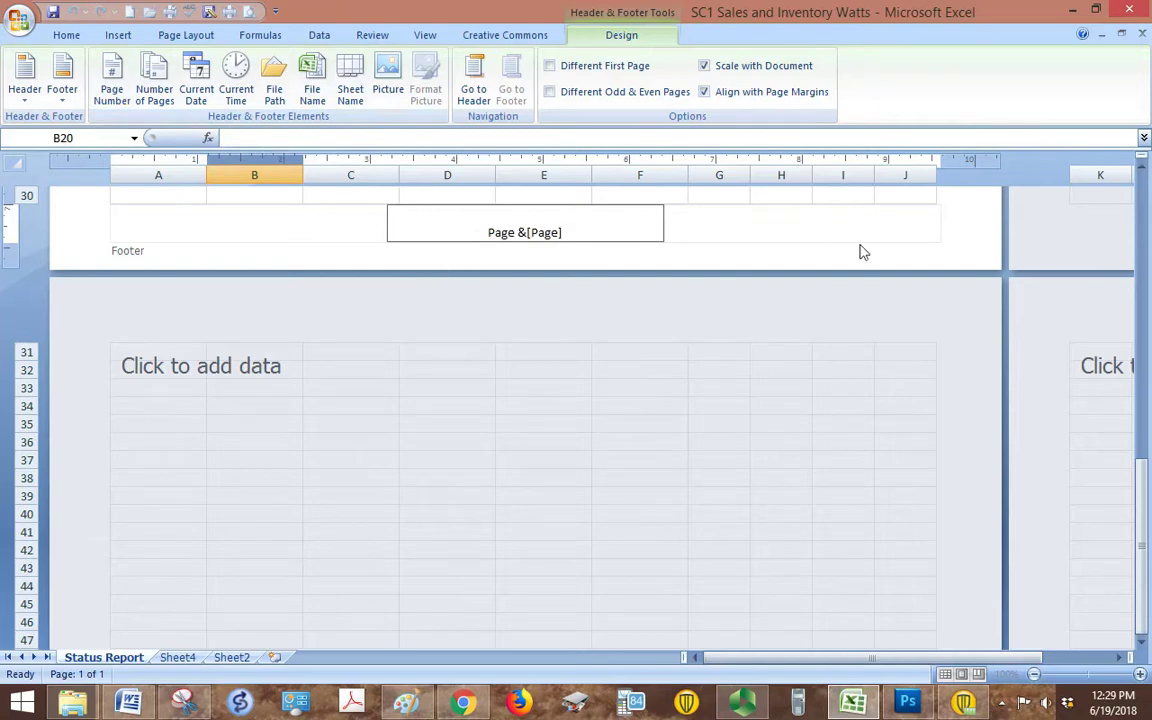
left_click_drag(1143, 498, 1145, 480)
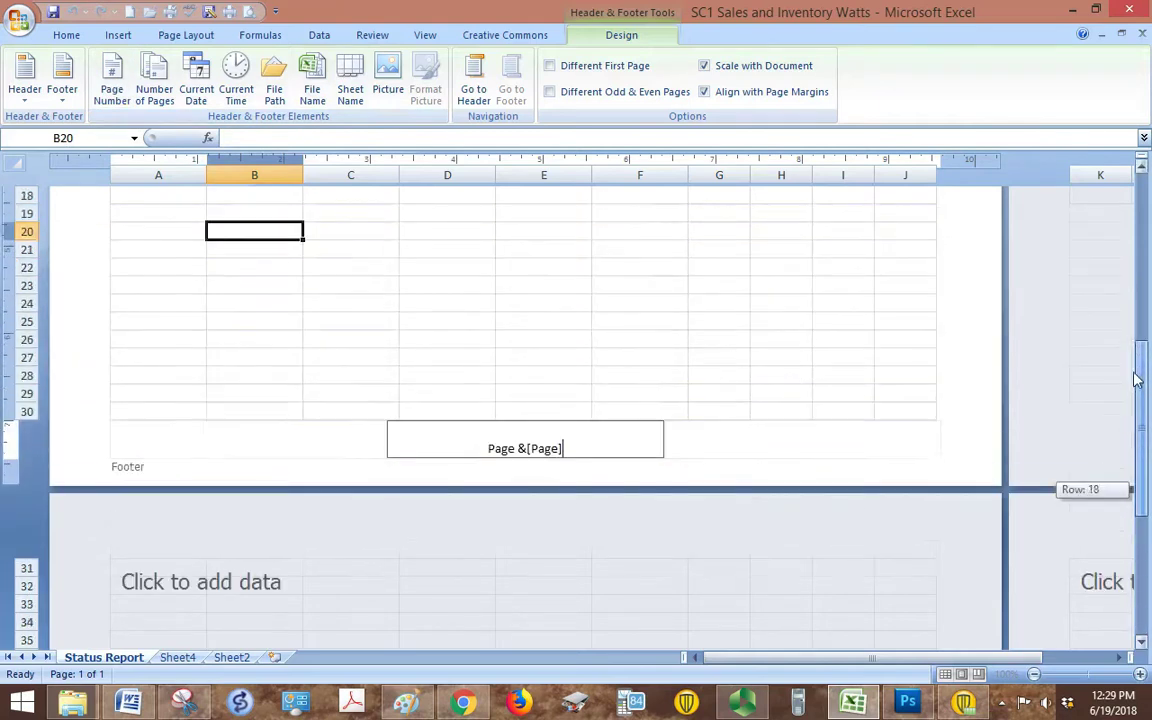
left_click_drag(1137, 380, 1138, 362)
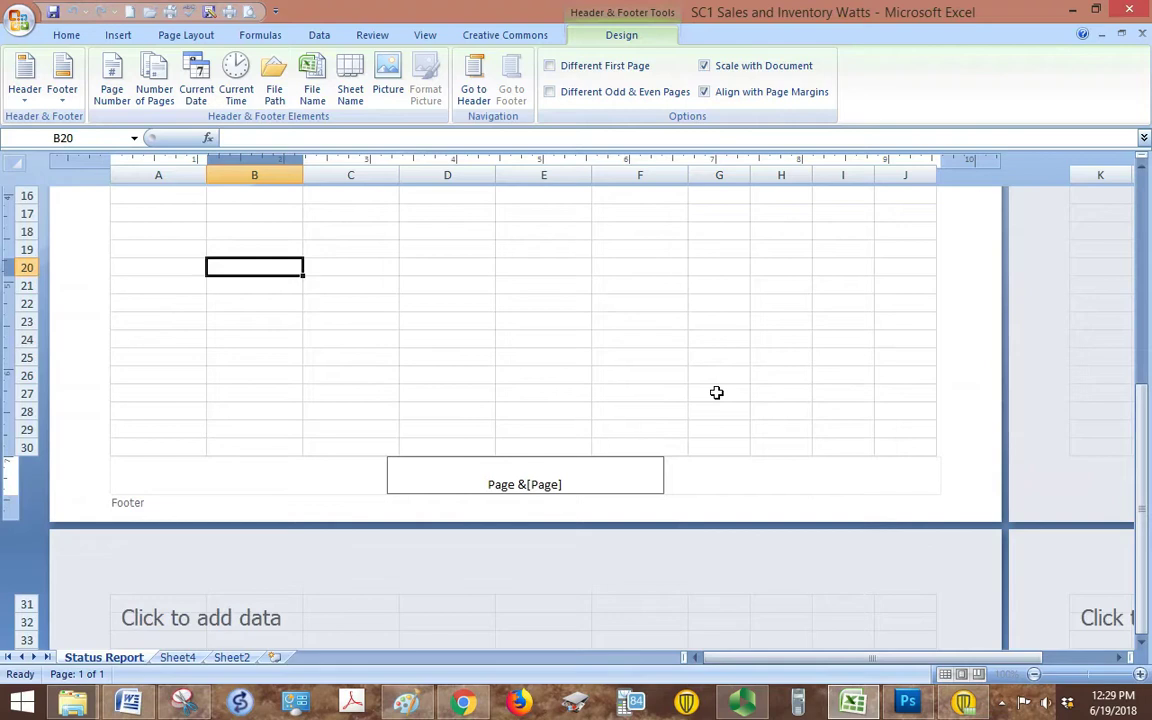
left_click_drag(1141, 440, 1147, 205)
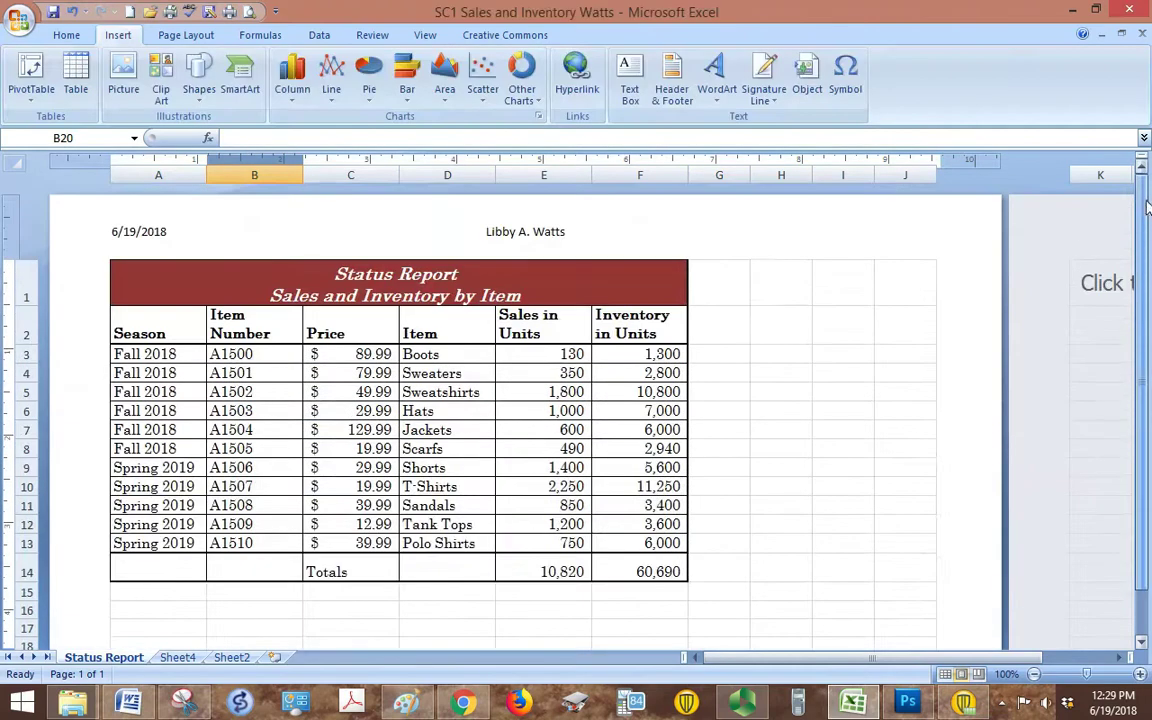
scroll(785, 330, "down", 5)
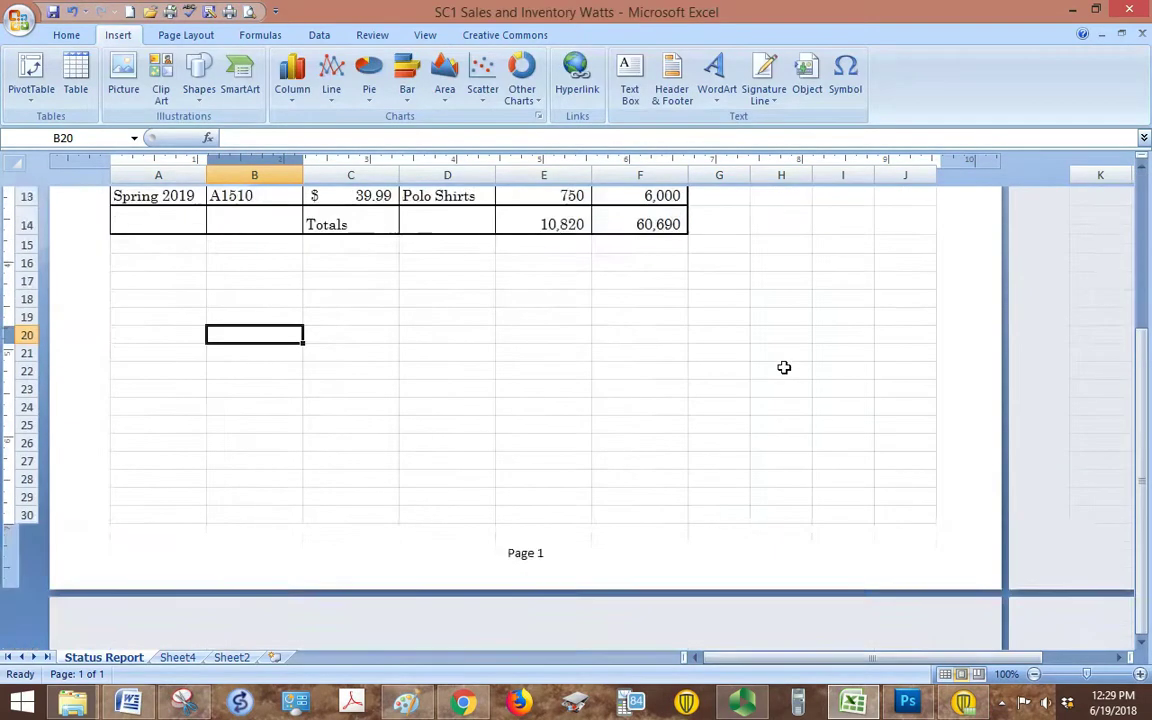
scroll(784, 367, "up", 3)
left_click(784, 367)
scroll(784, 367, "up", 2)
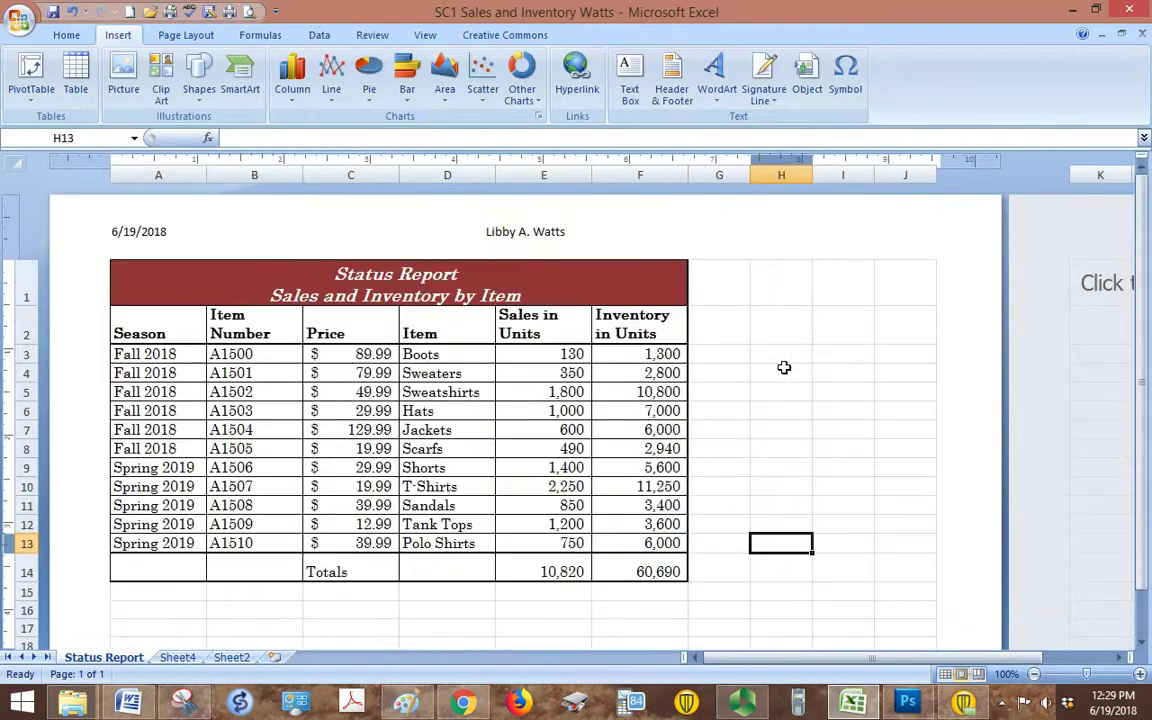
left_click(1093, 10)
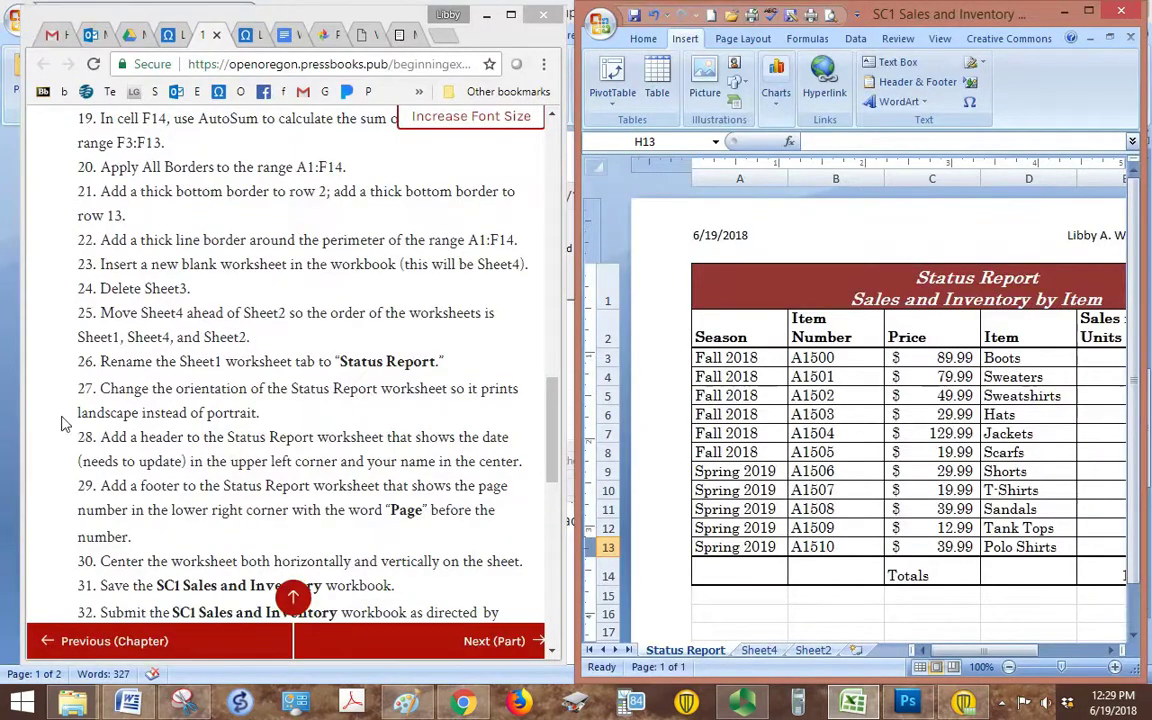
scroll(102, 275, "down", 3)
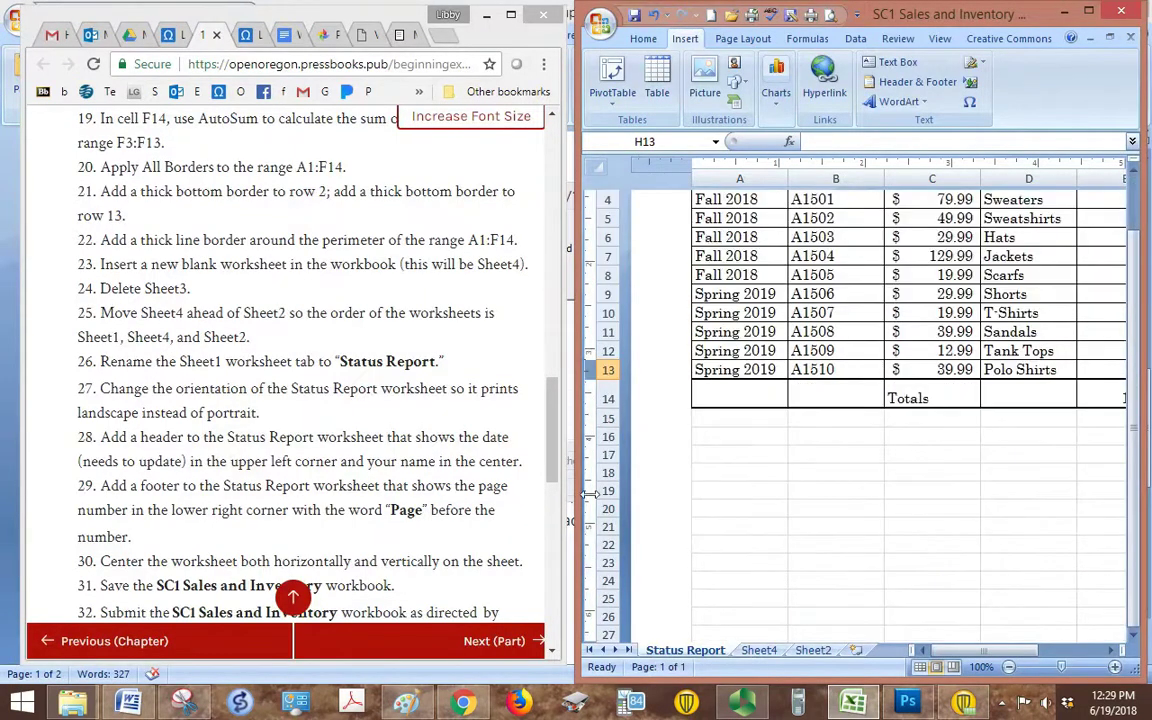
mouse_move(551, 458)
left_mouse_down()
mouse_move(548, 514)
mouse_move(552, 460)
left_mouse_up()
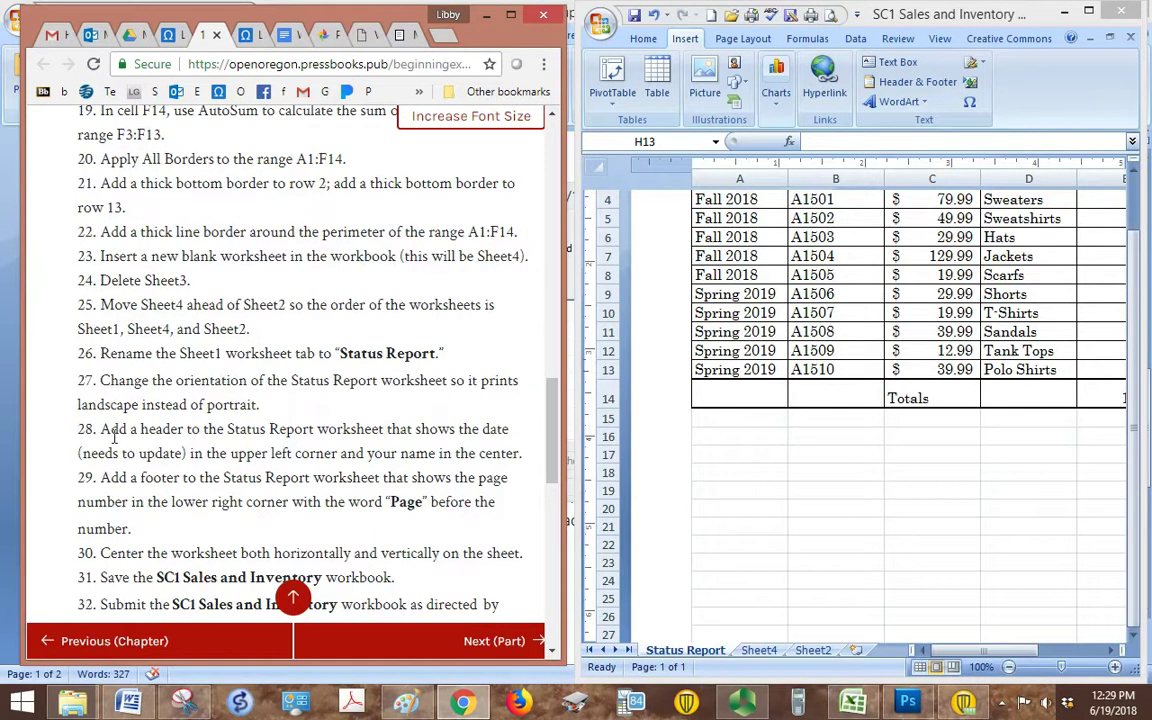
scroll(100, 498, "down", 1)
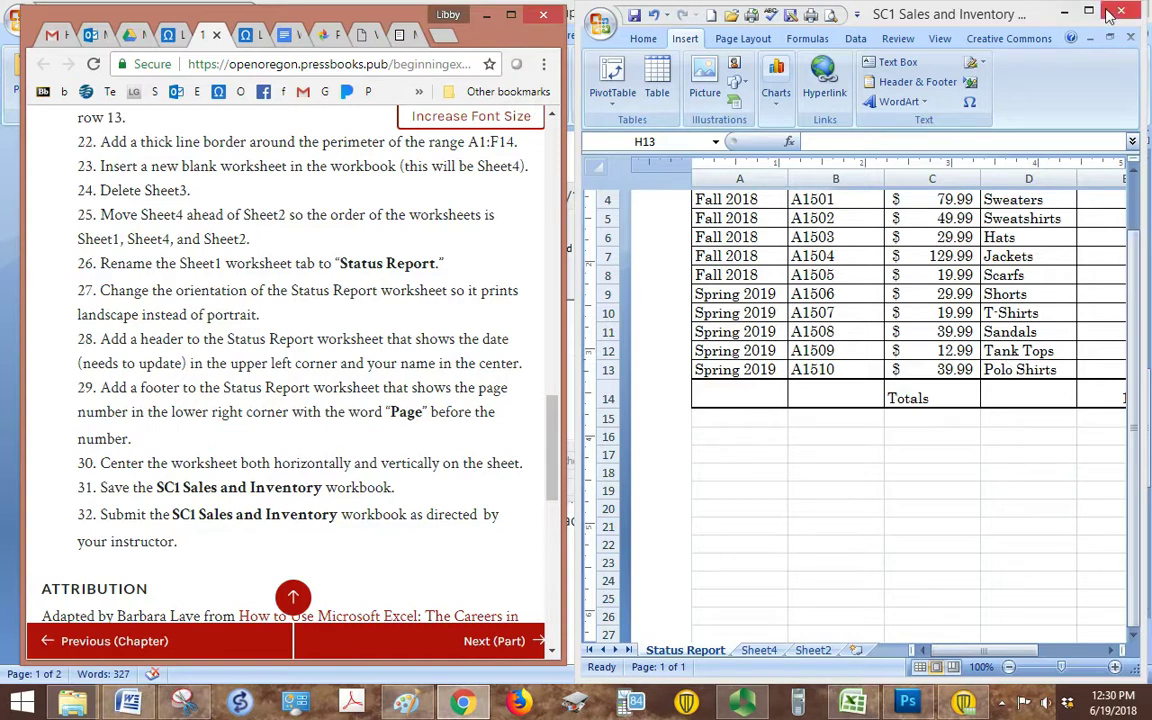
double_click(1005, 14)
scroll(769, 269, "up", 3)
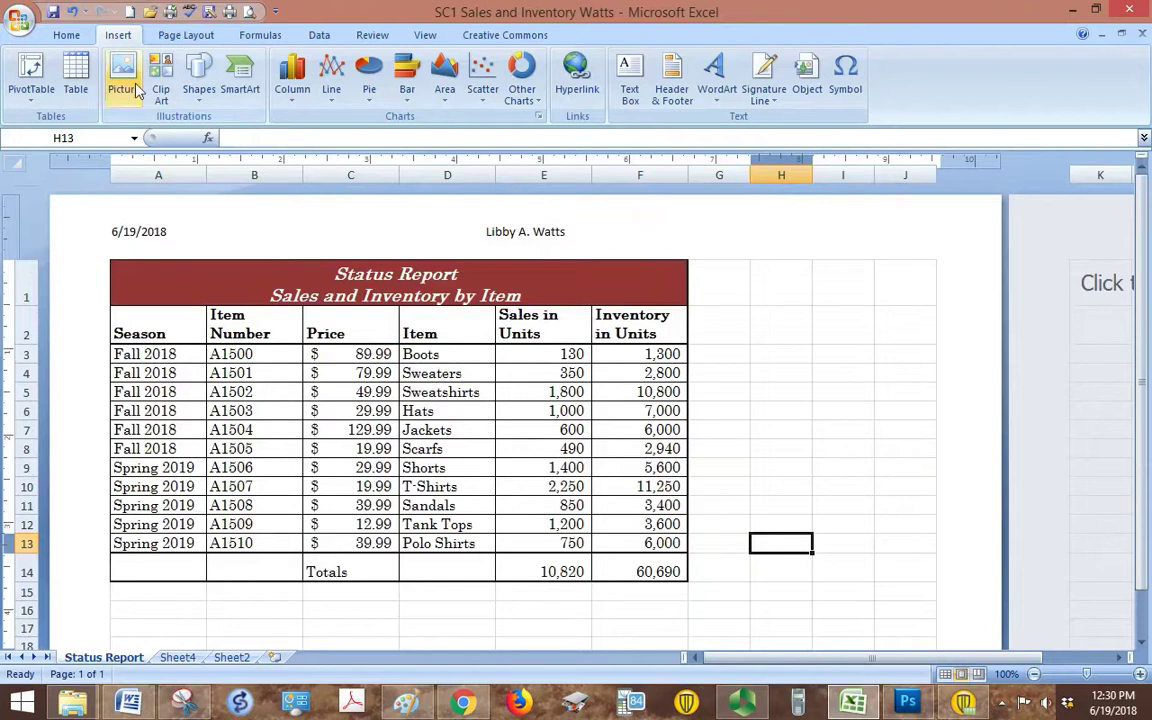
Look over the Page Layout and View options, including Margins, Orientation and Size, ending on Margins presets.
left_click(186, 35)
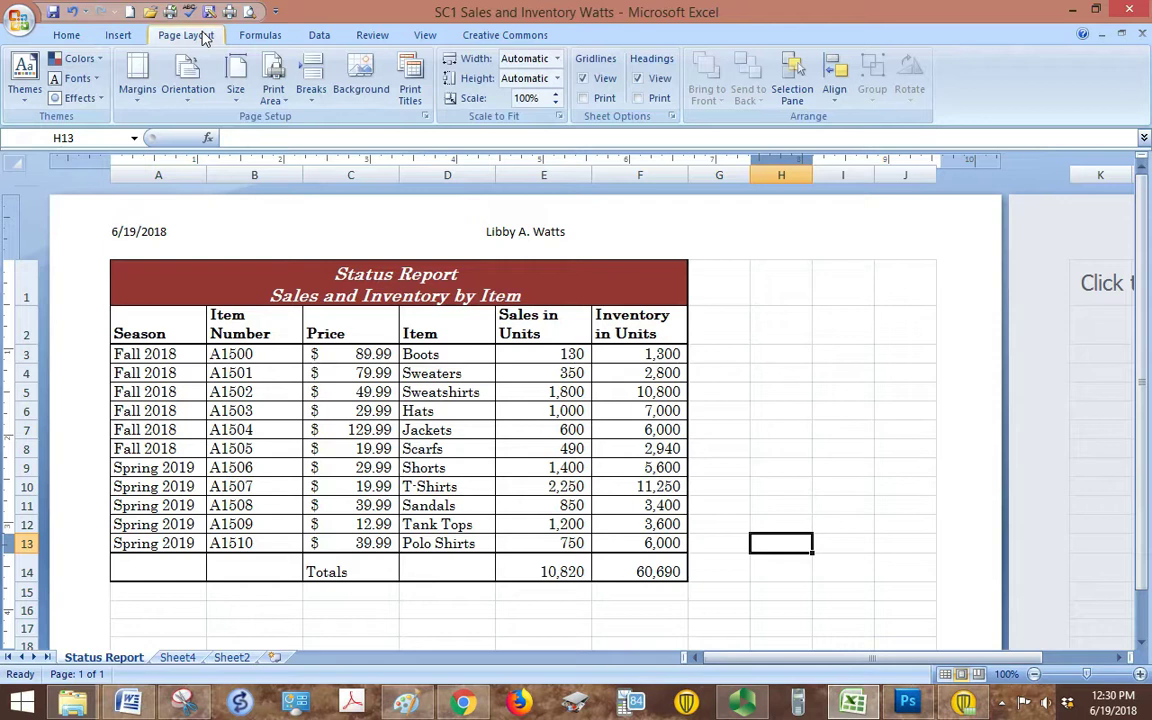
left_click(430, 38)
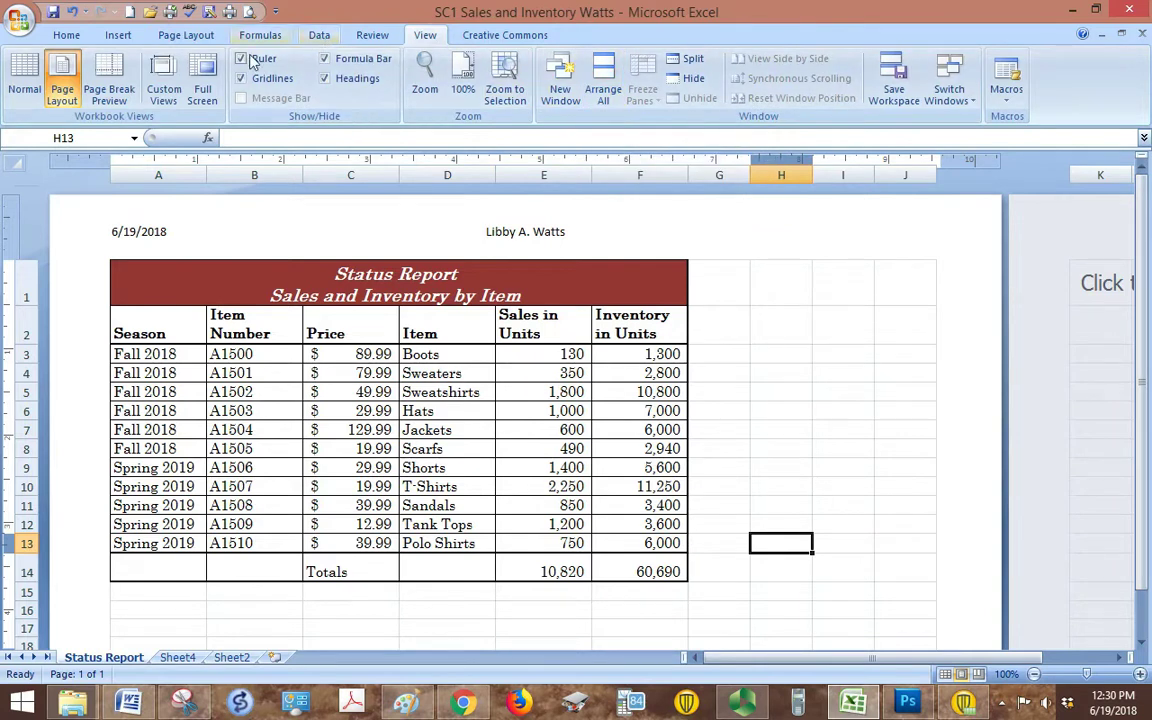
left_click(194, 38)
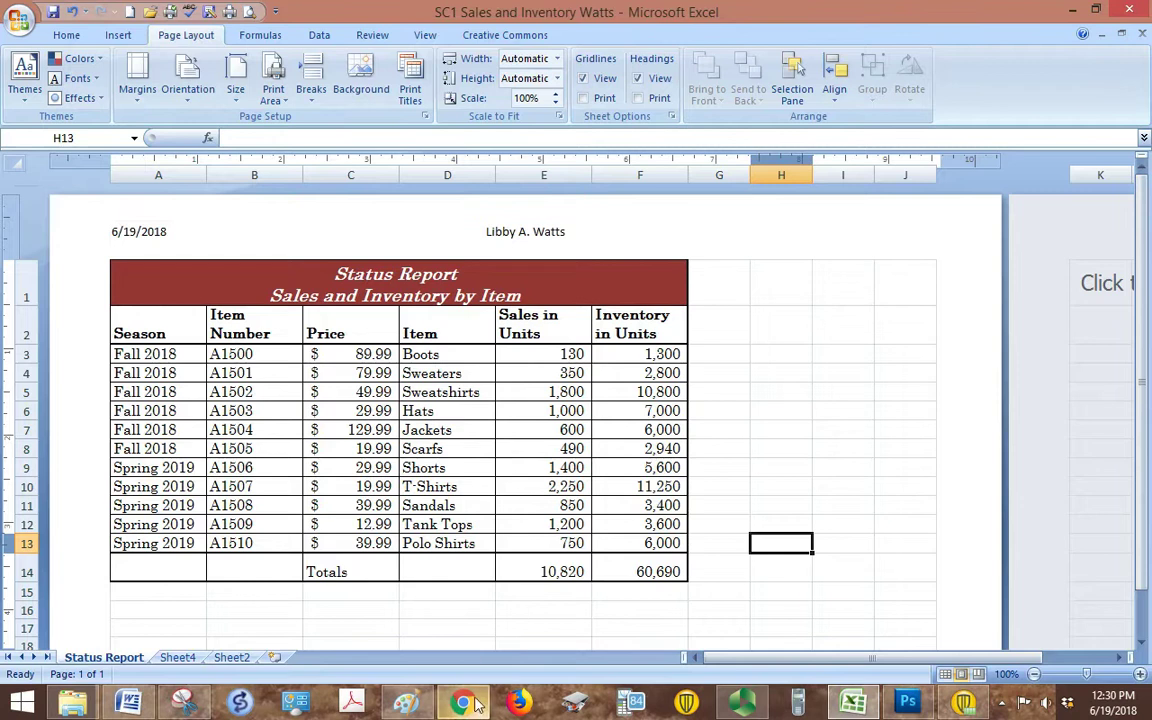
left_click(146, 104)
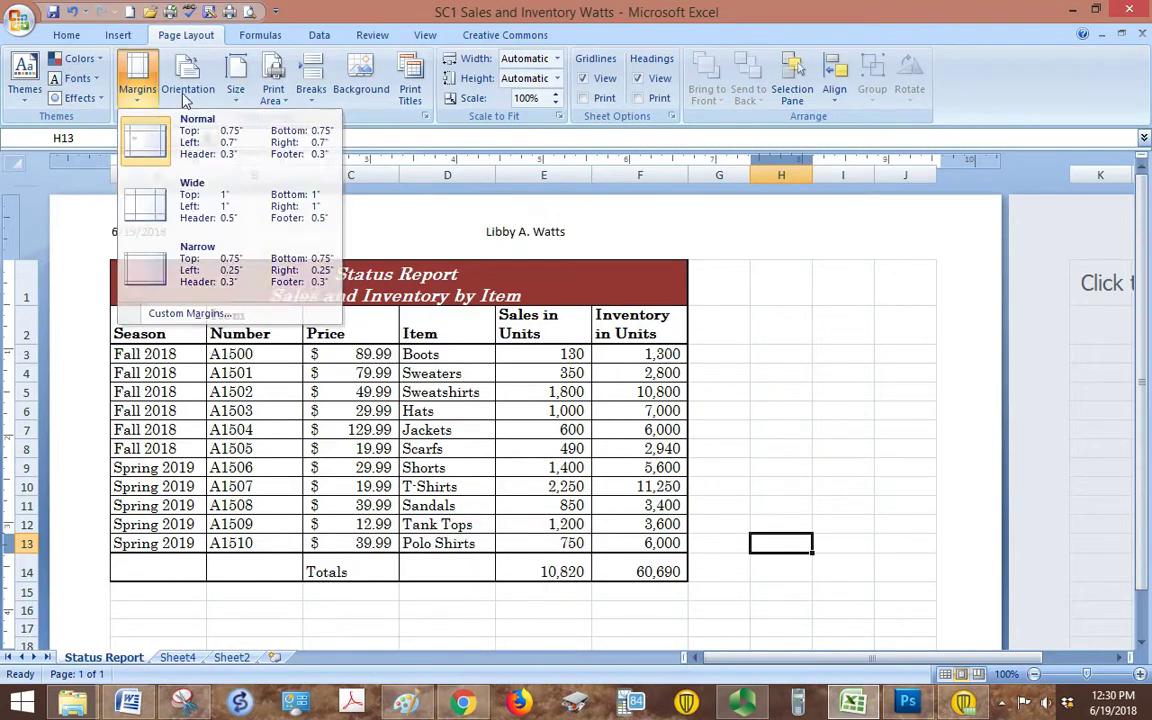
left_click(187, 80)
left_click(235, 95)
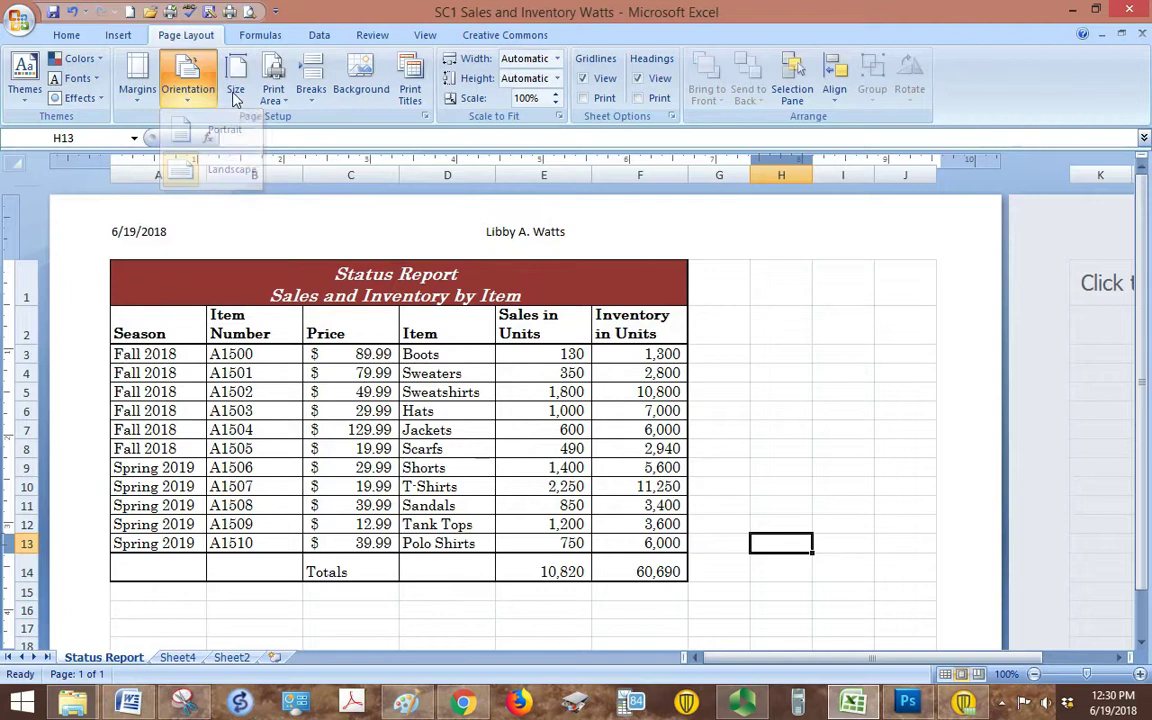
left_click(235, 90)
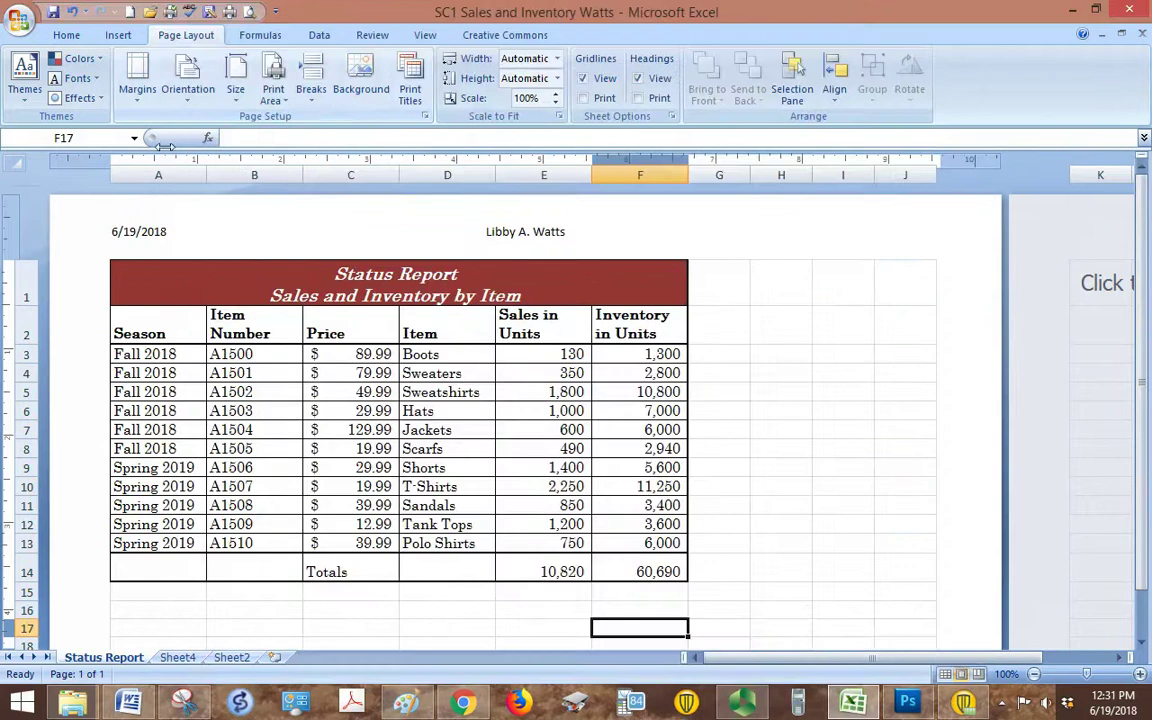
left_click(145, 90)
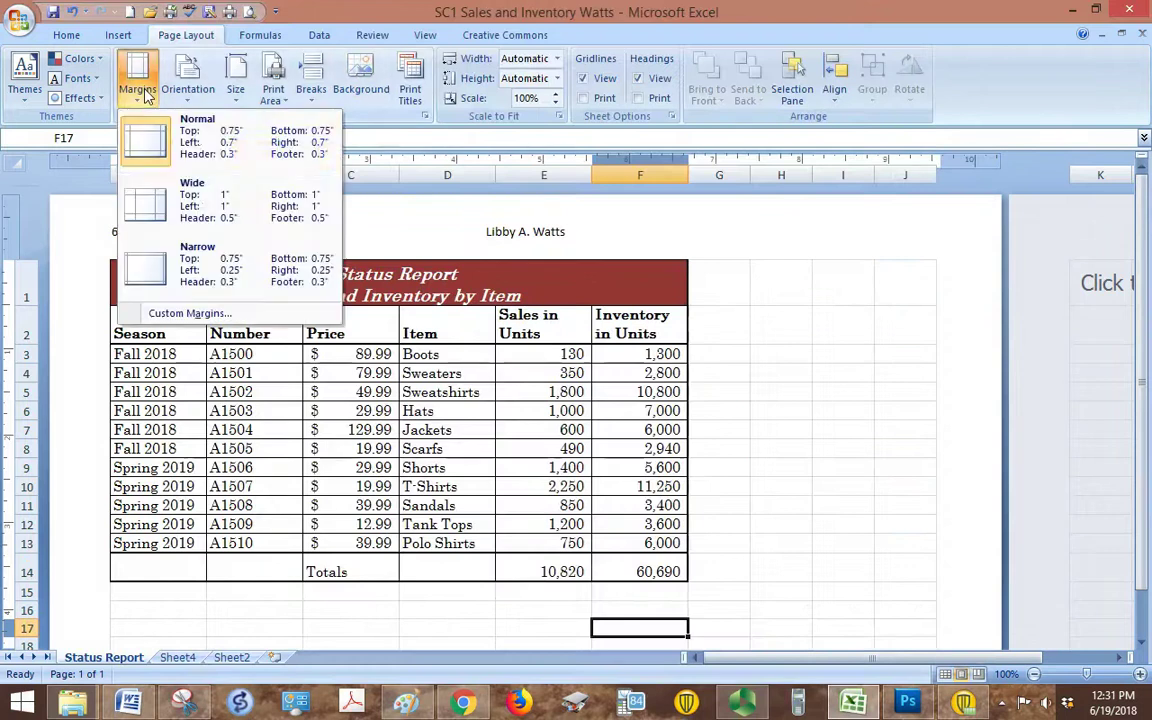
Use Custom Margins to centre the sheet horizontally and vertically on the page.
left_click(214, 318)
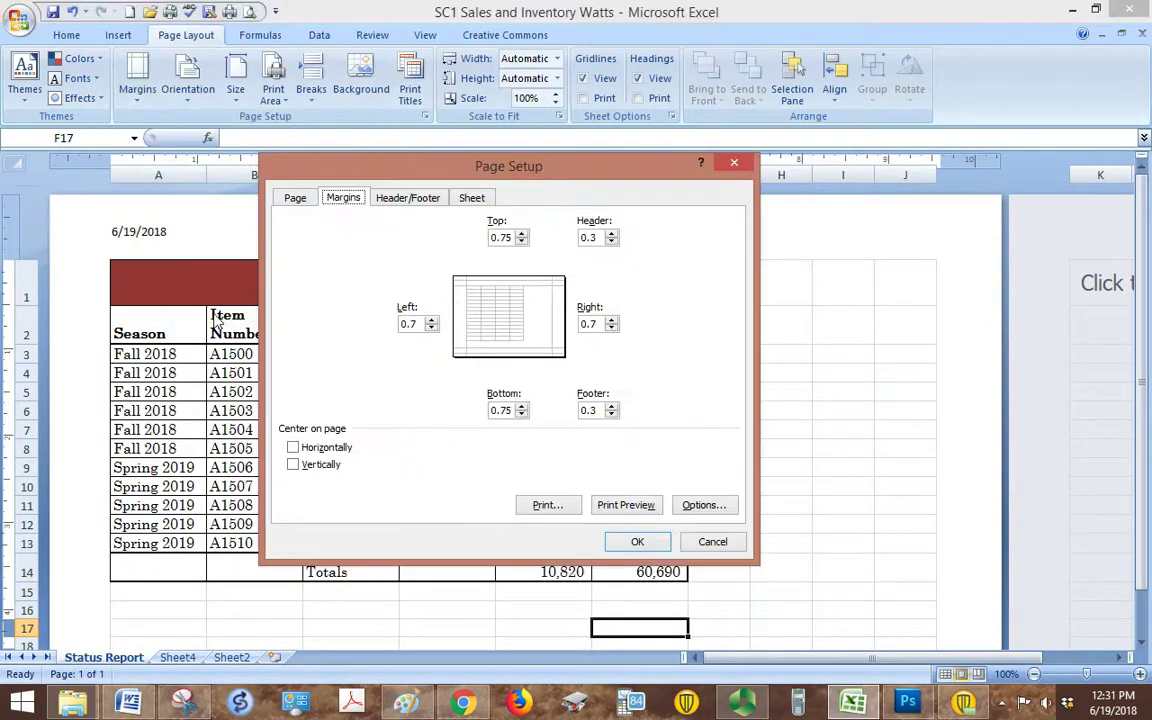
left_click(292, 448)
left_click(295, 465)
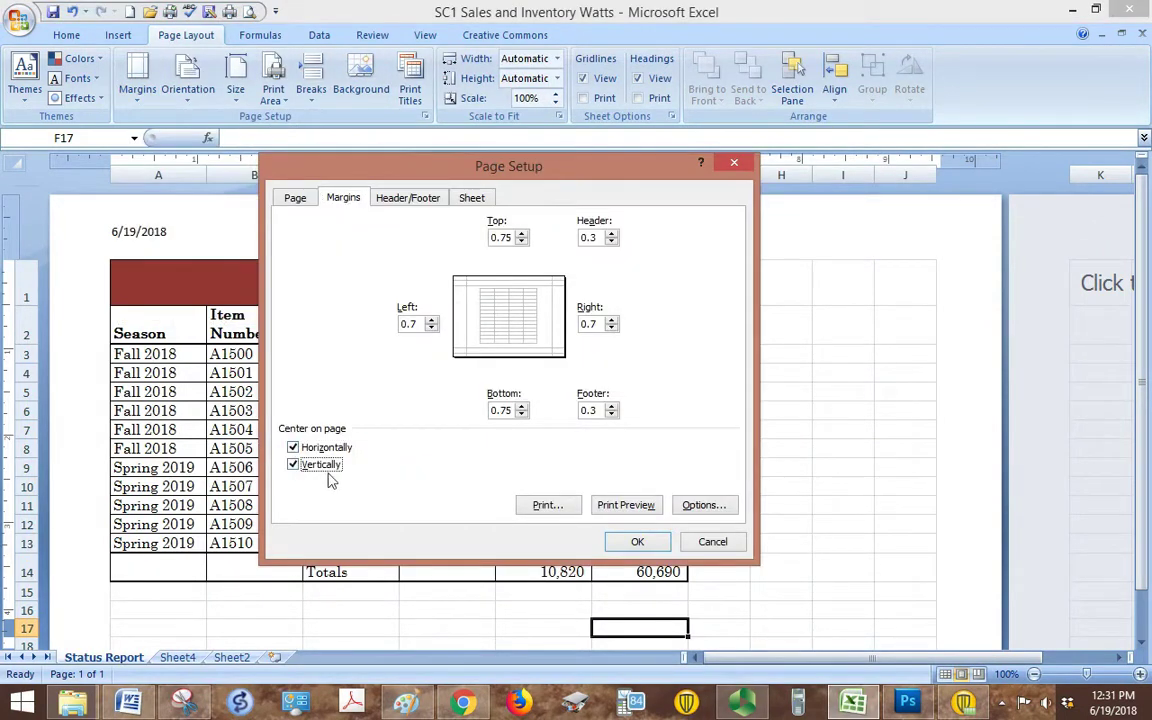
left_click(657, 543)
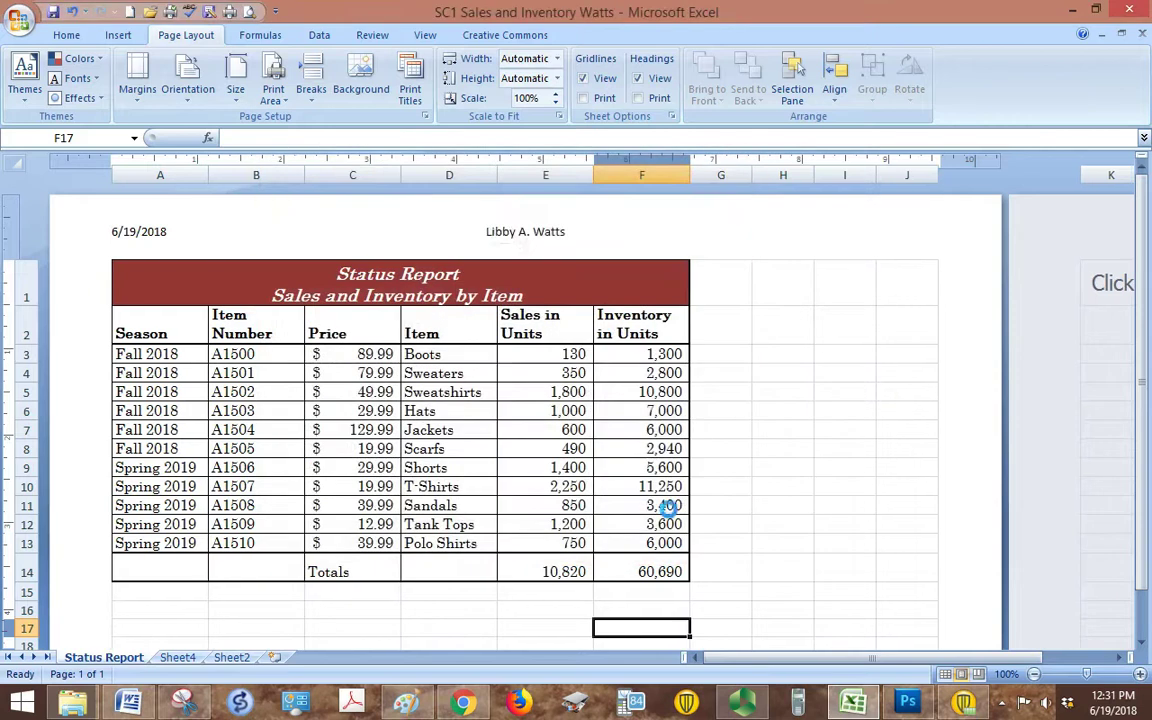
left_click(249, 12)
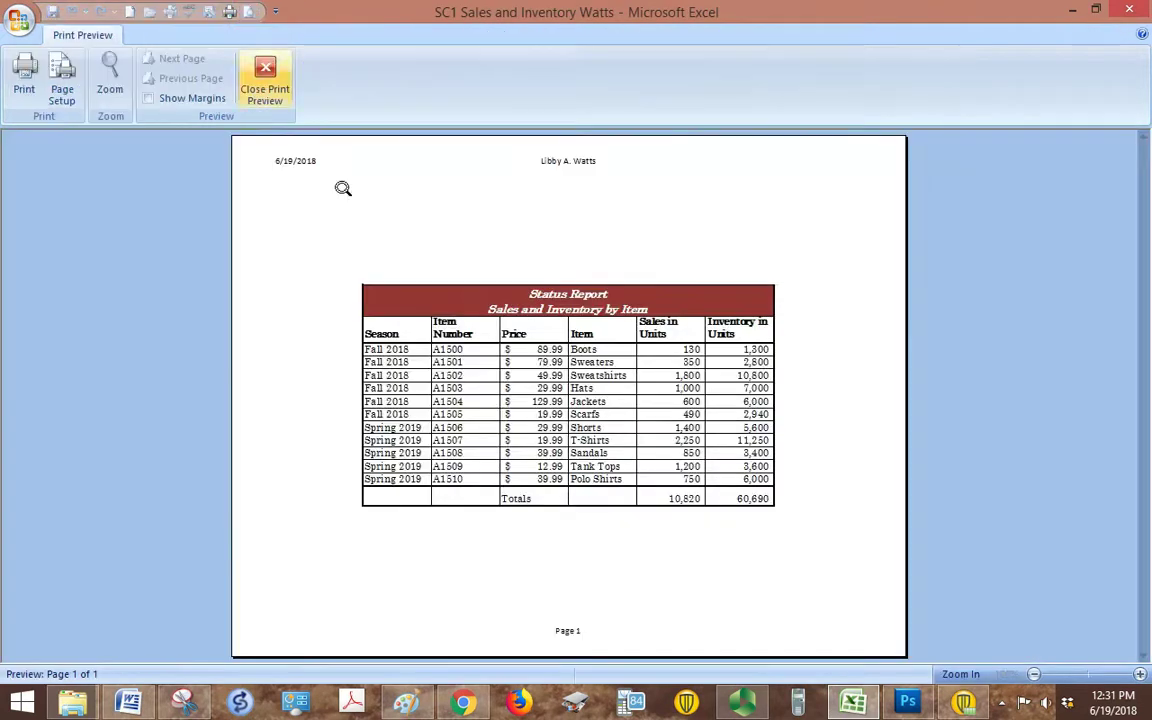
Close Print Preview and bring the Chrome instructions window up beside Excel.
left_click(265, 78)
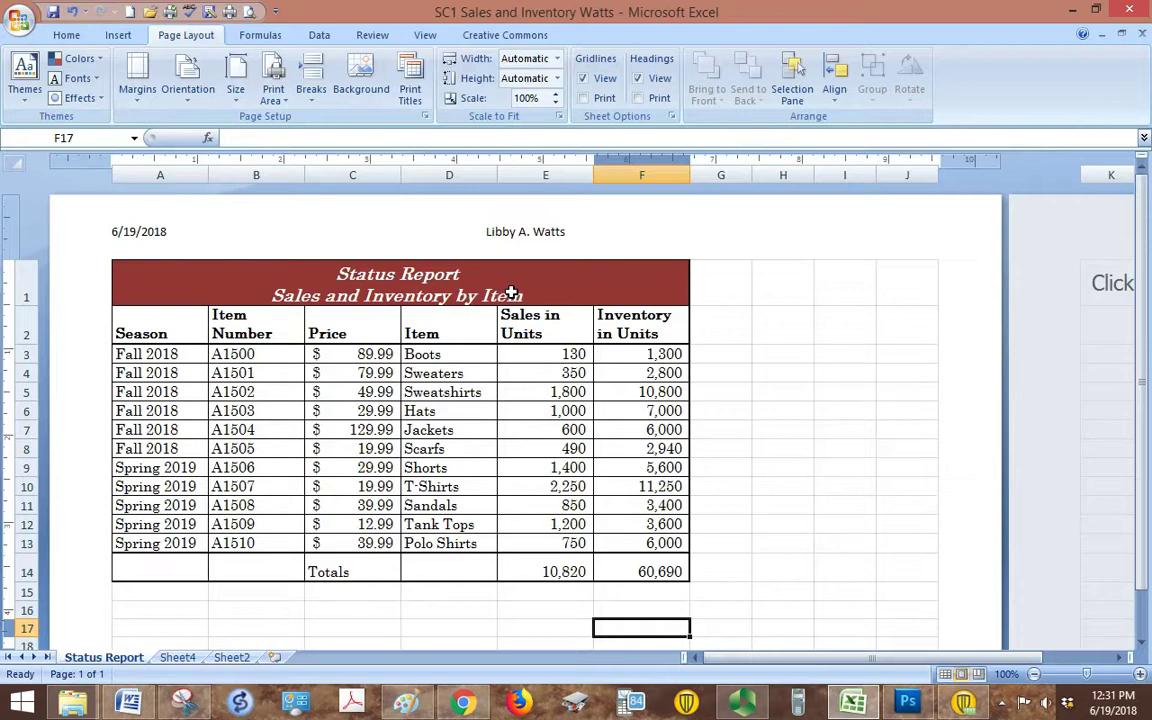
scroll(511, 293, "down", 4)
scroll(511, 293, "up", 4)
mouse_move(462, 703)
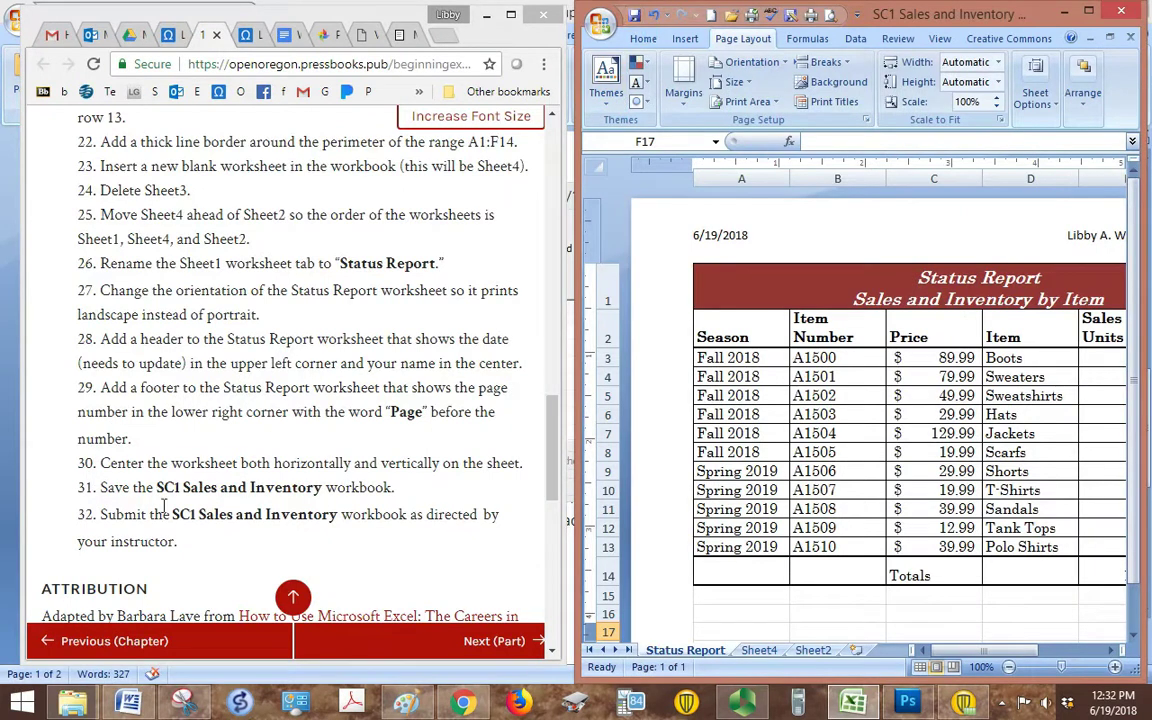
left_click(407, 541)
Maximize Chrome, switch to the Lumen course tab and open Lab 1 - Intro to Excel.
scroll(407, 541, "down", 1)
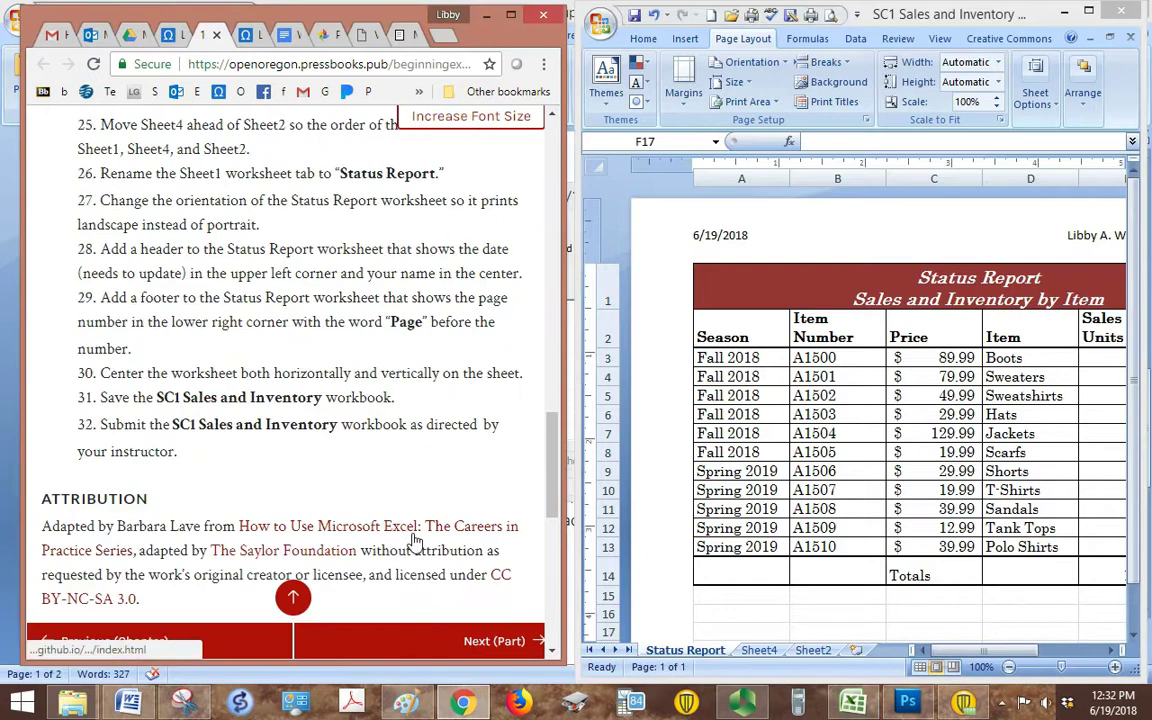
left_click(511, 15)
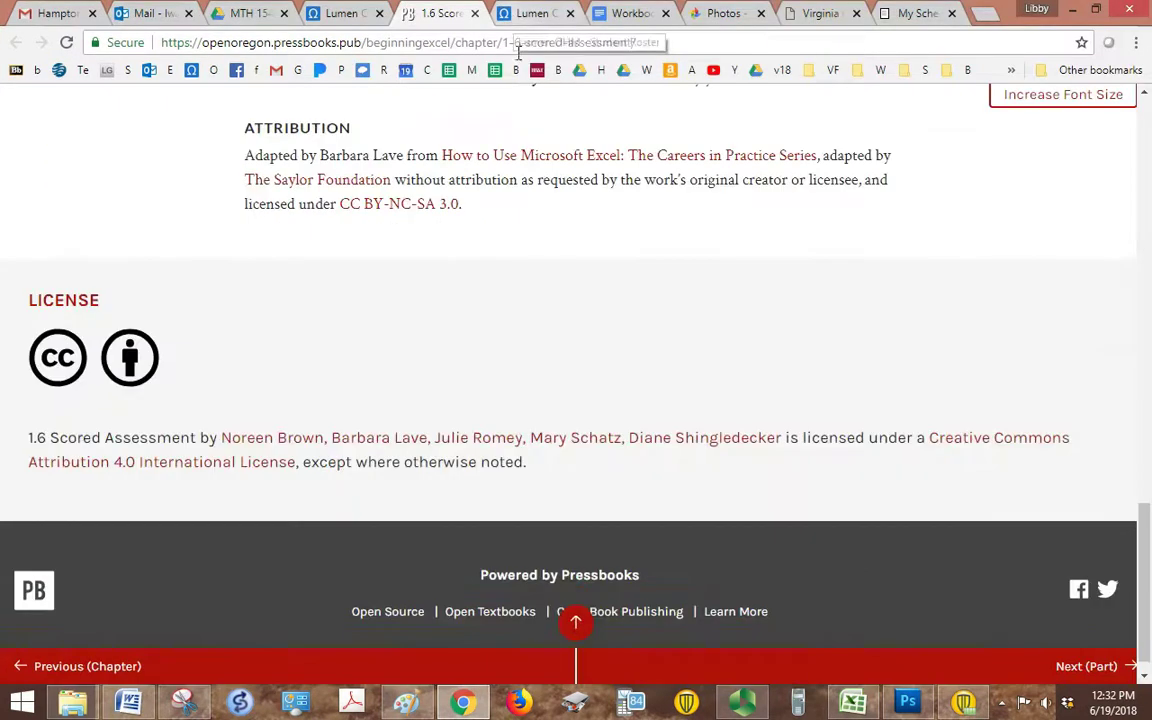
scroll(386, 373, "up", 5)
left_click(340, 13)
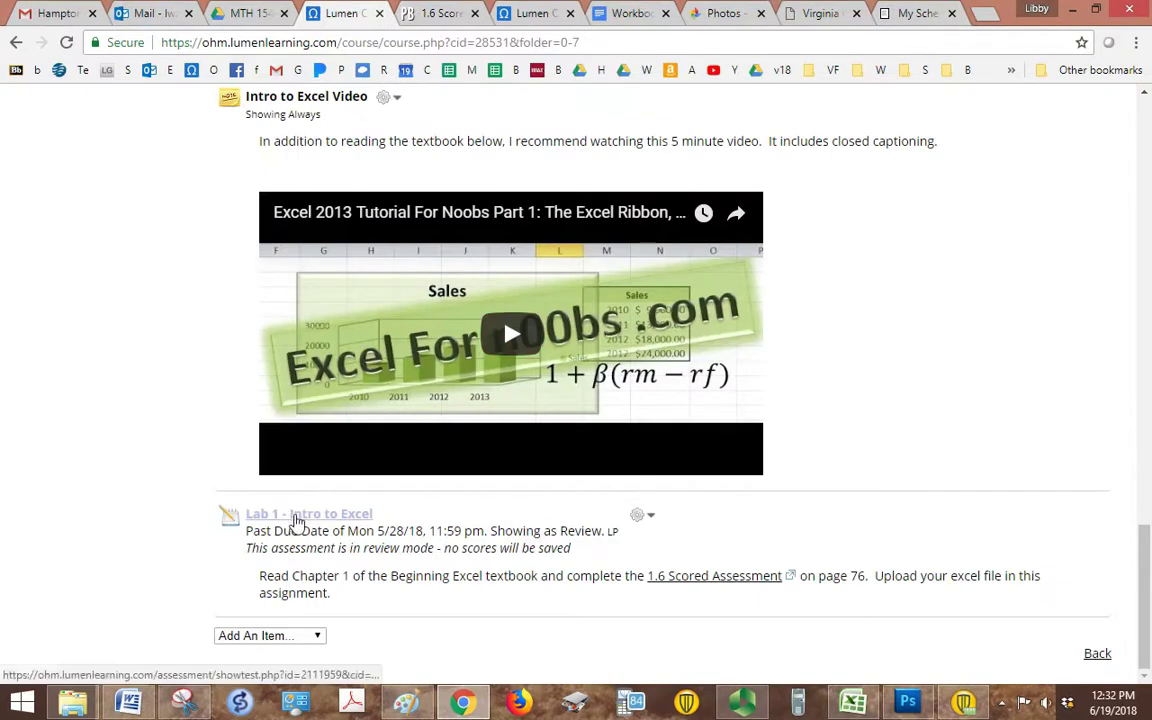
left_click(291, 518)
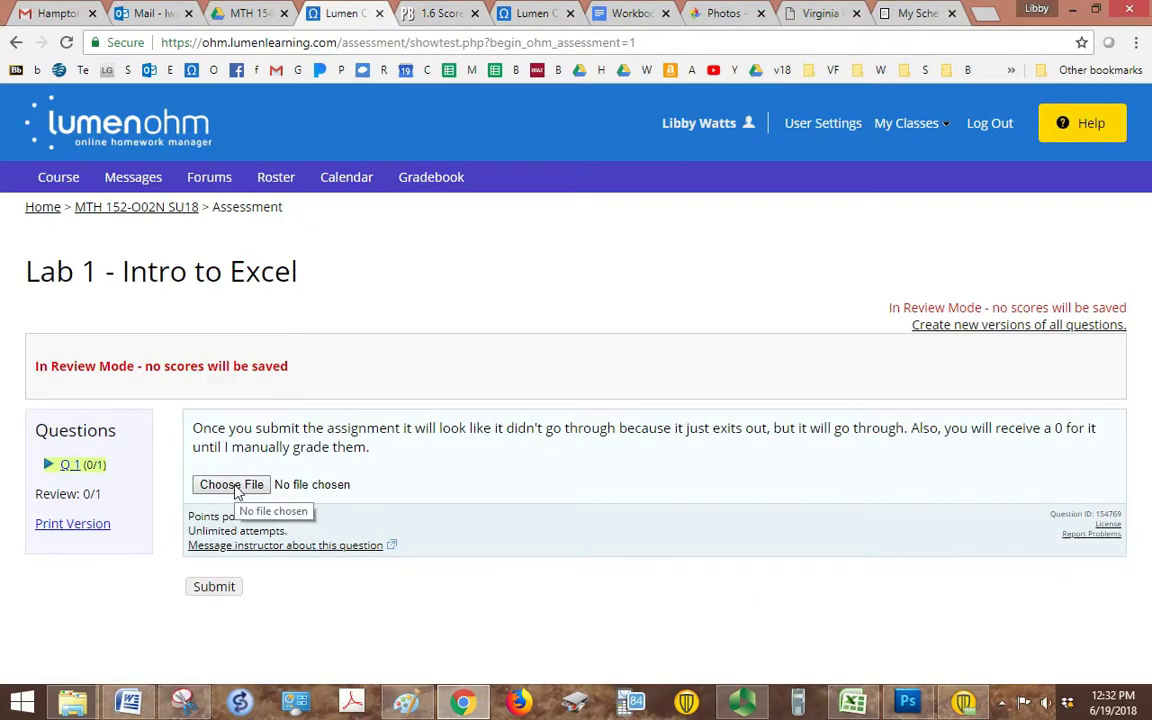
Attach the SC1 Sales and Inventory workbook from MTH 154 > Student Work to the question.
left_click(232, 485)
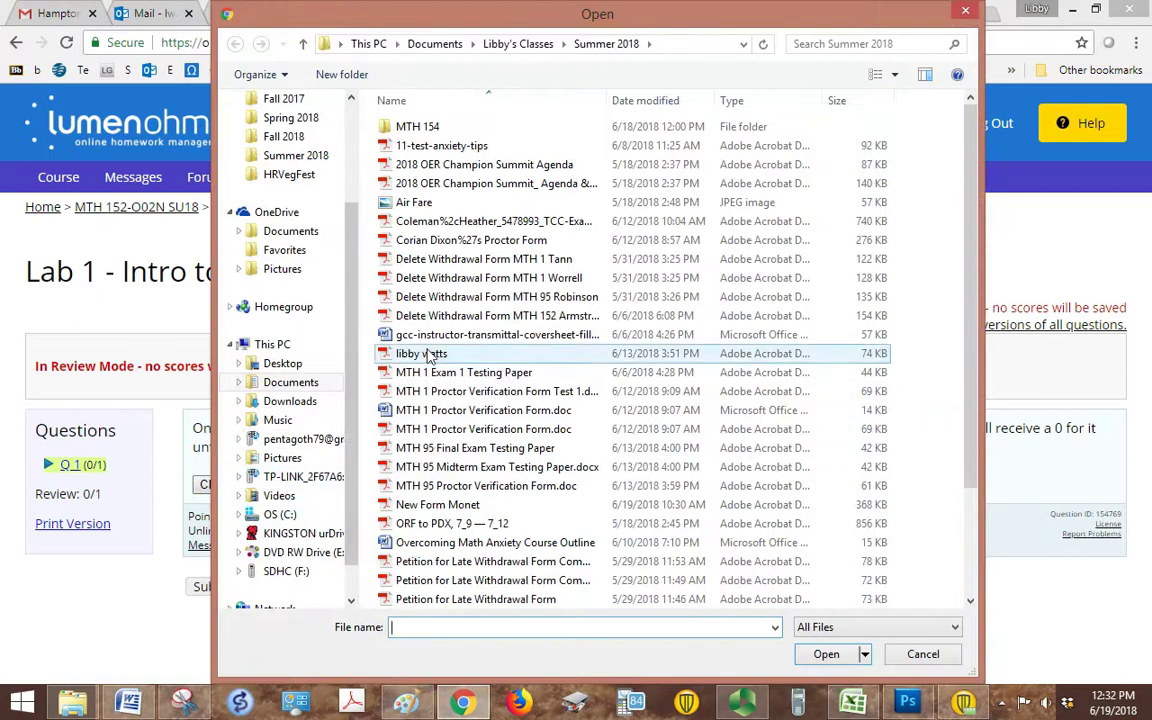
left_click(429, 355)
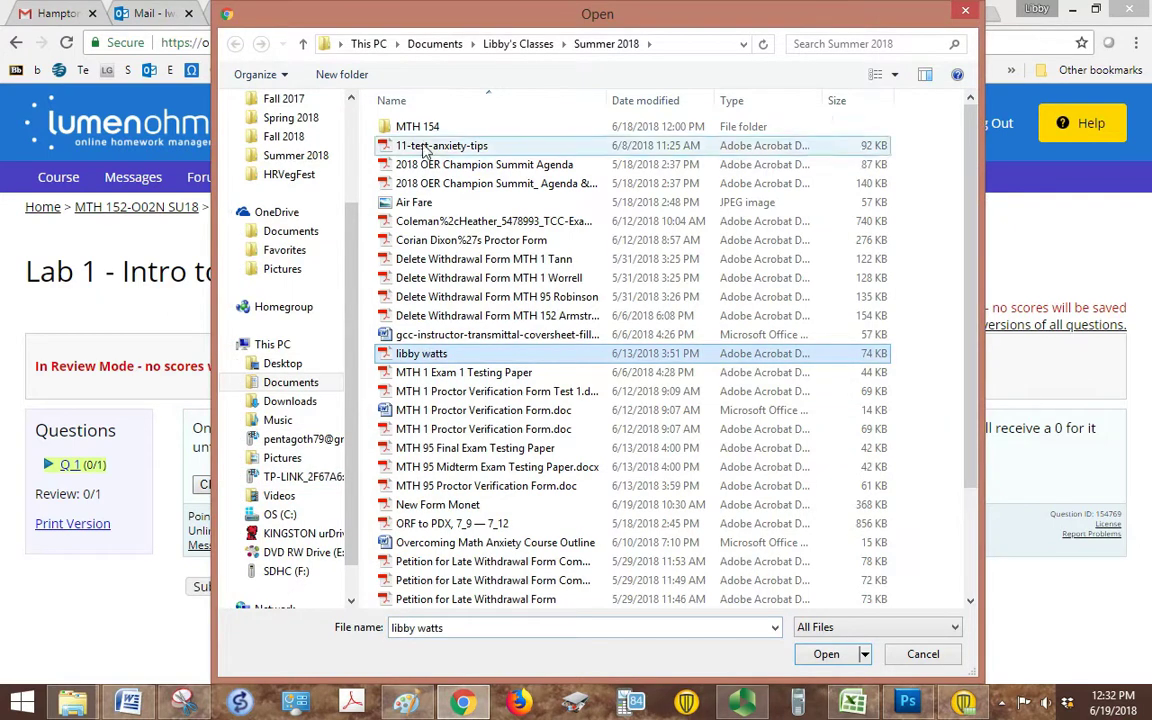
double_click(420, 129)
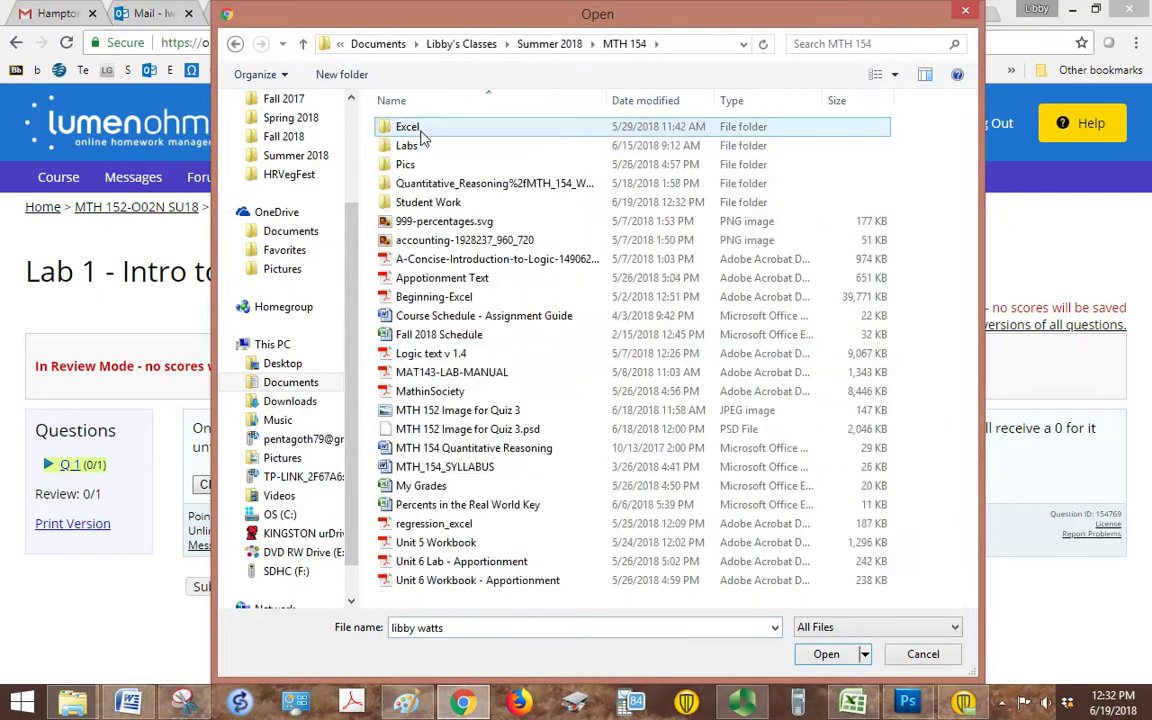
double_click(420, 202)
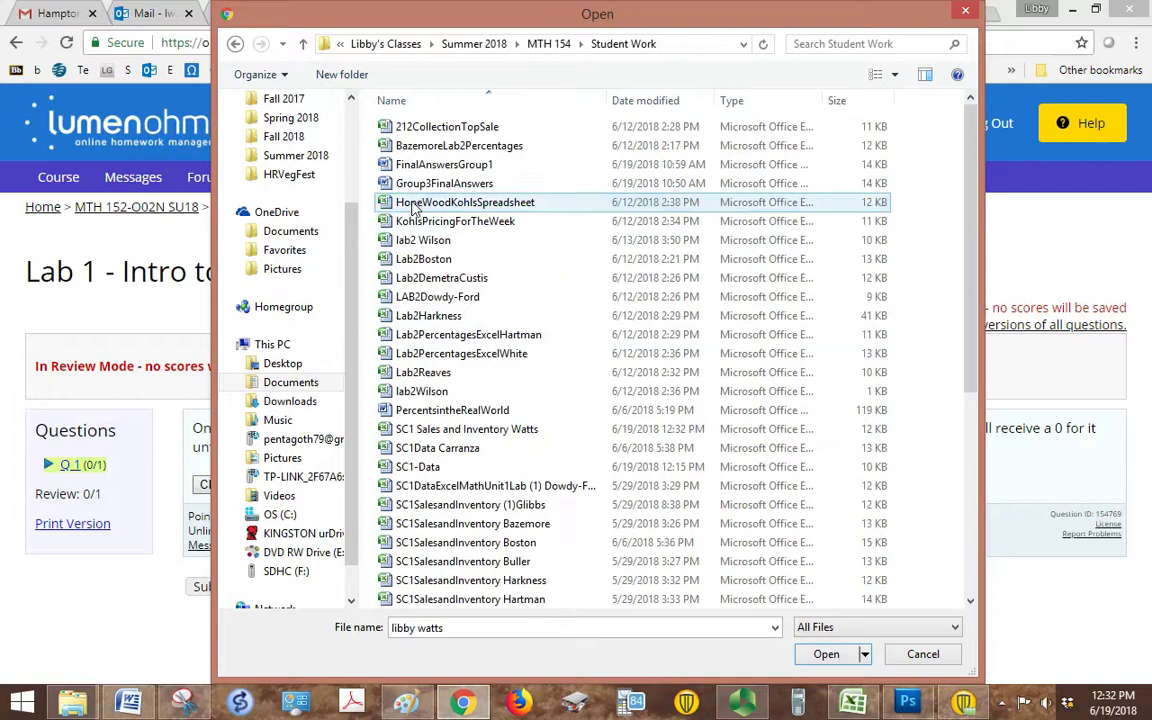
left_click(410, 336)
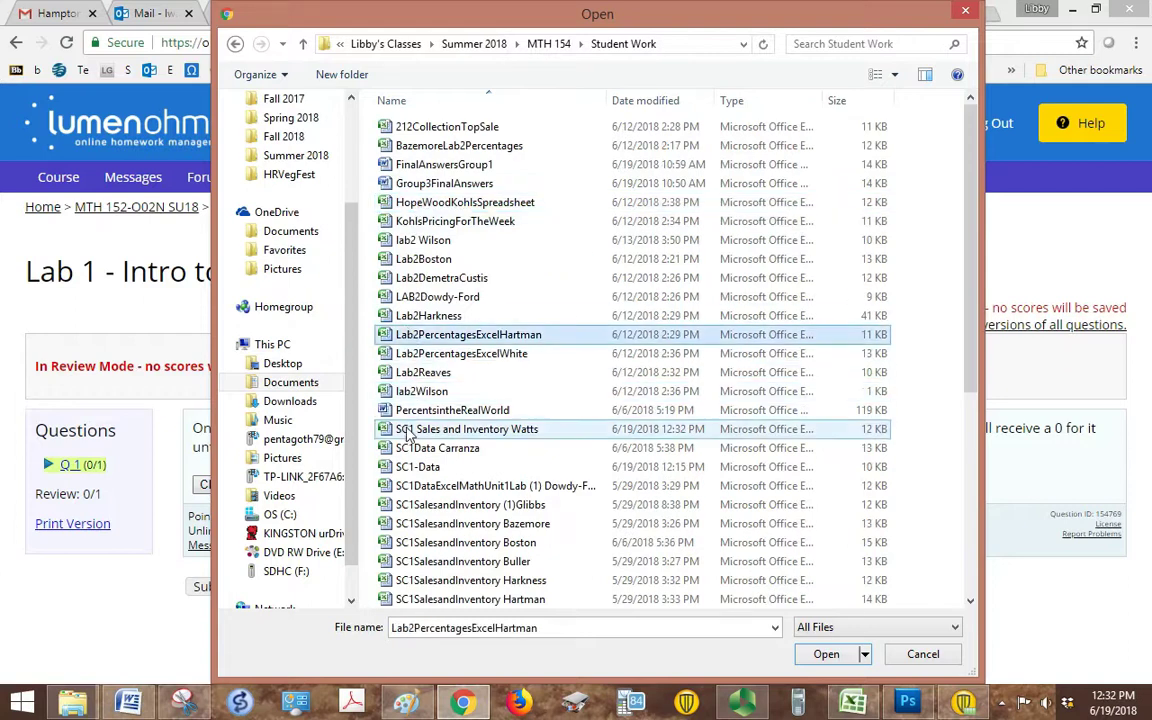
left_click(407, 430)
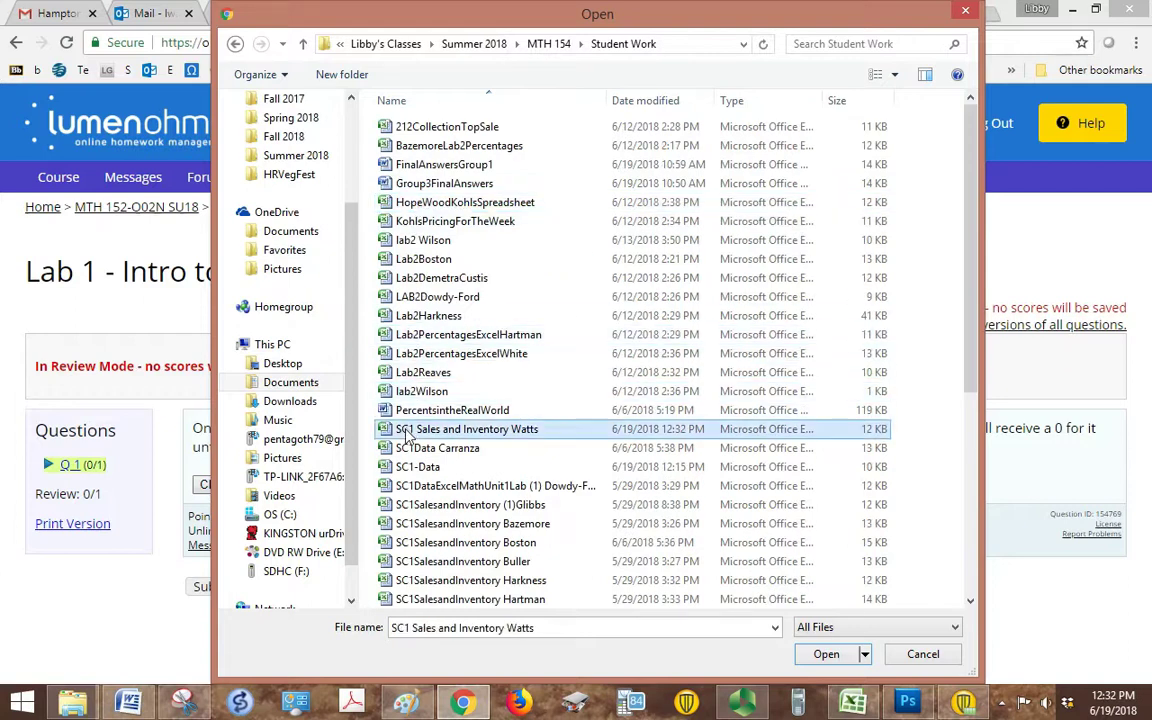
left_click(826, 654)
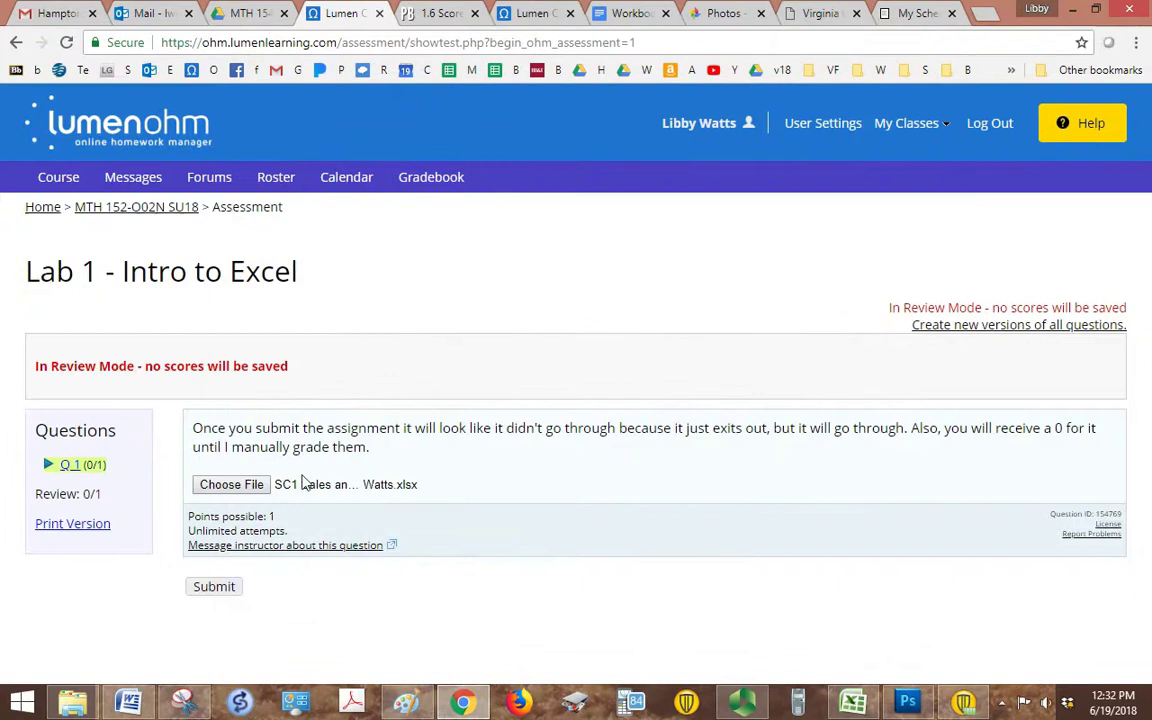
Submit the attached workbook and confirm the upload is reported as Successful.
left_click(215, 589)
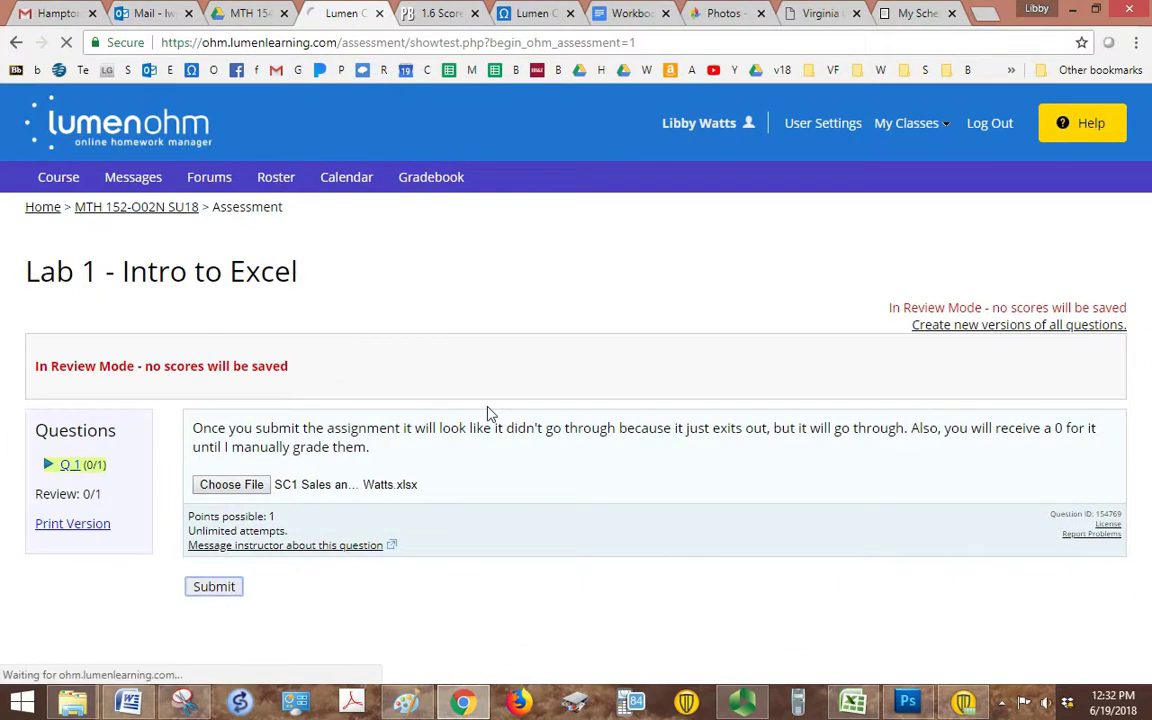
scroll(490, 413, "down", 1)
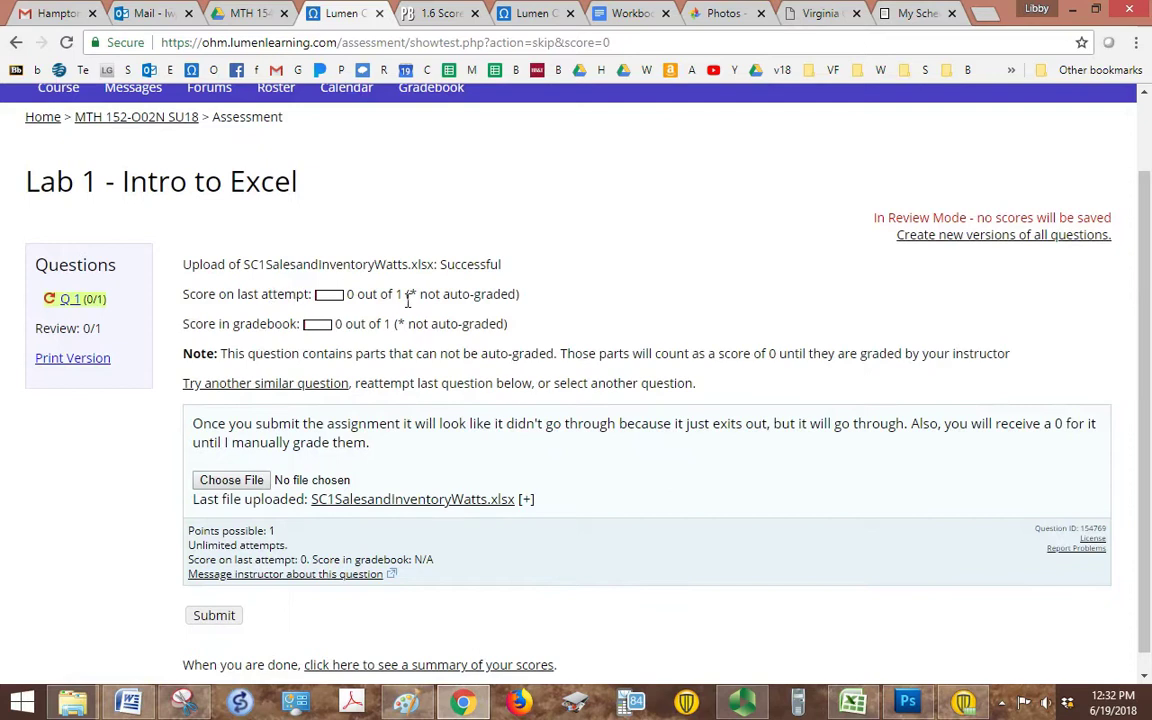
scroll(406, 300, "down", 1)
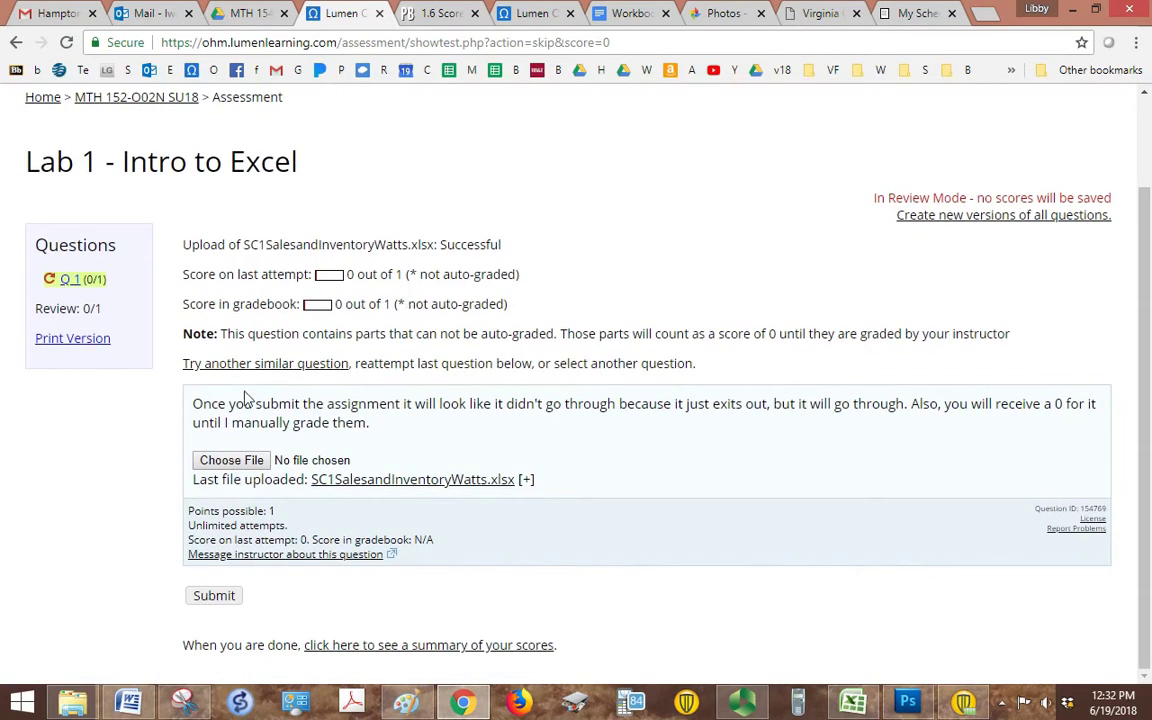